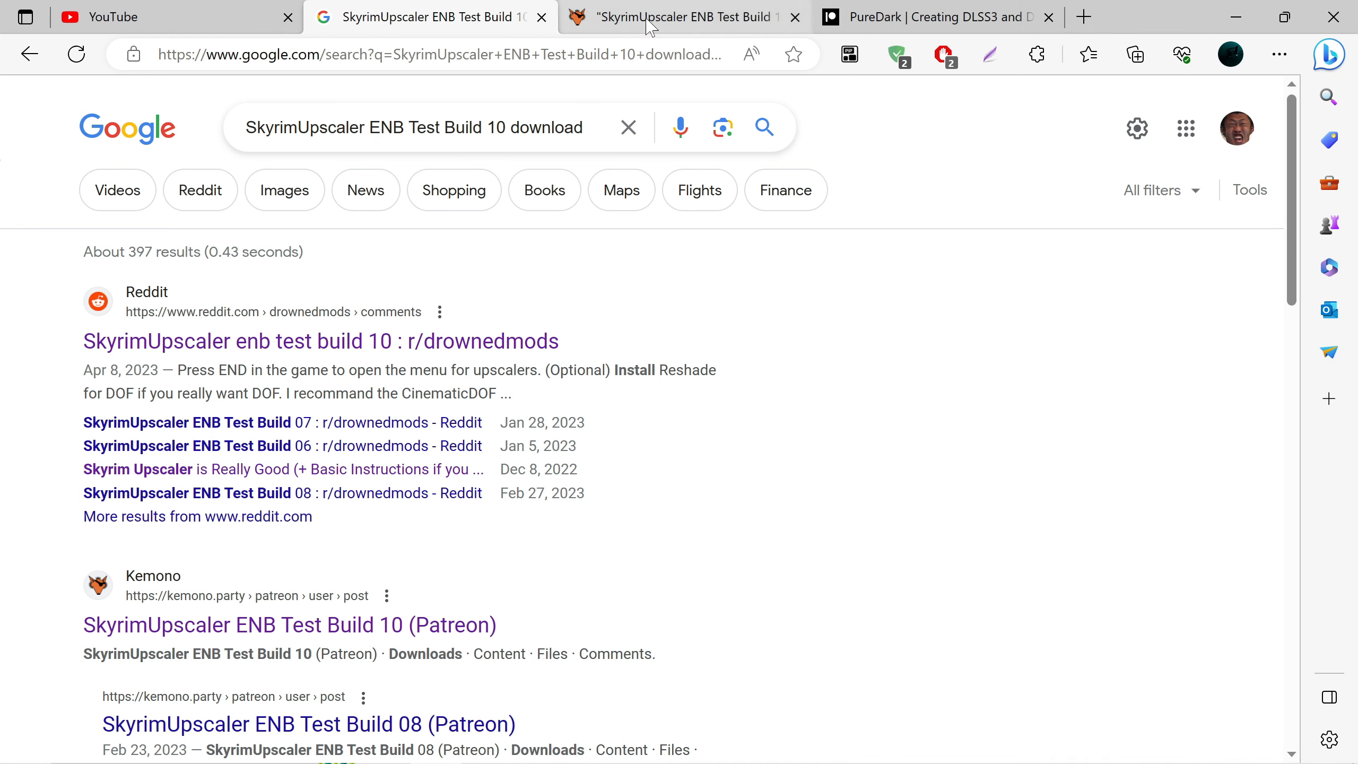
{"action": "mouse_move", "coordinate": [651, 27]}
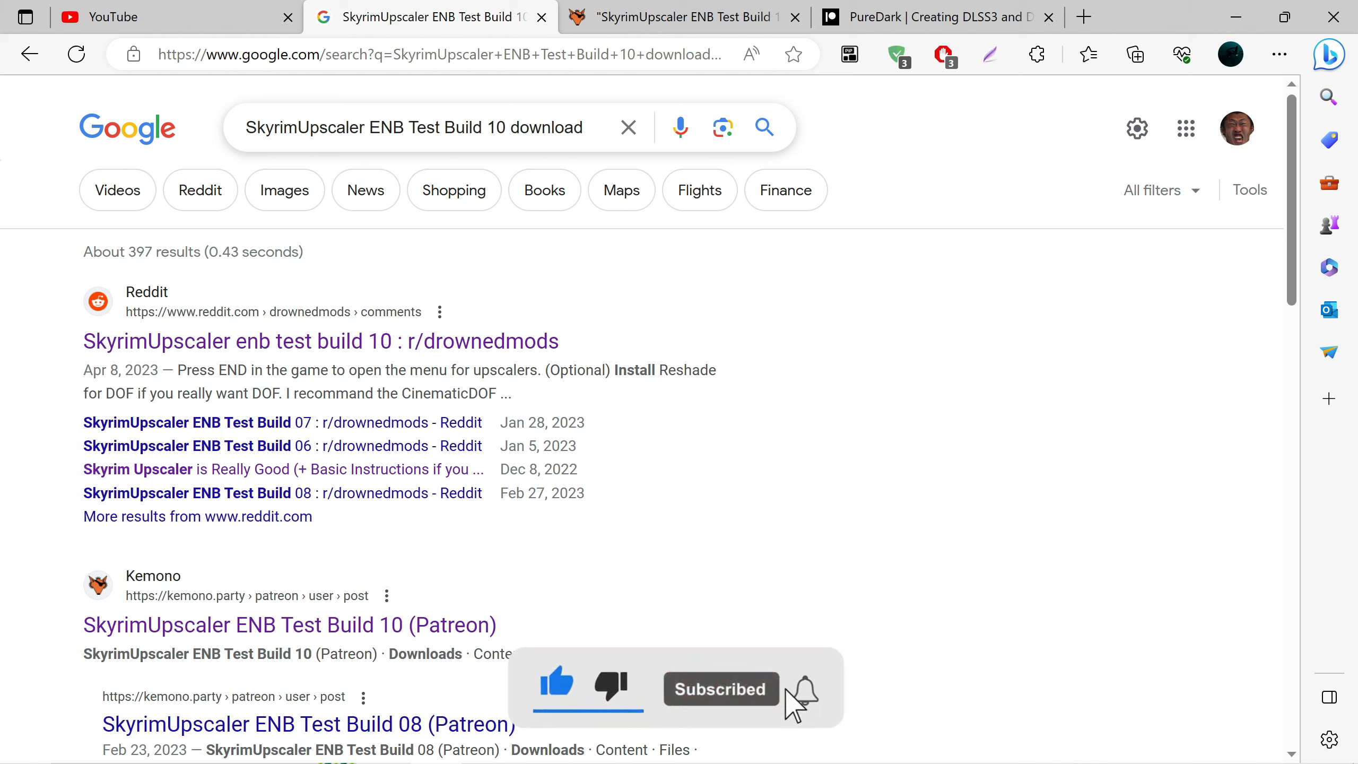
{"action": "left_click_drag", "start_coordinate": [245, 127], "coordinate": [583, 128]}
{"action": "left_click", "coordinate": [584, 128]}
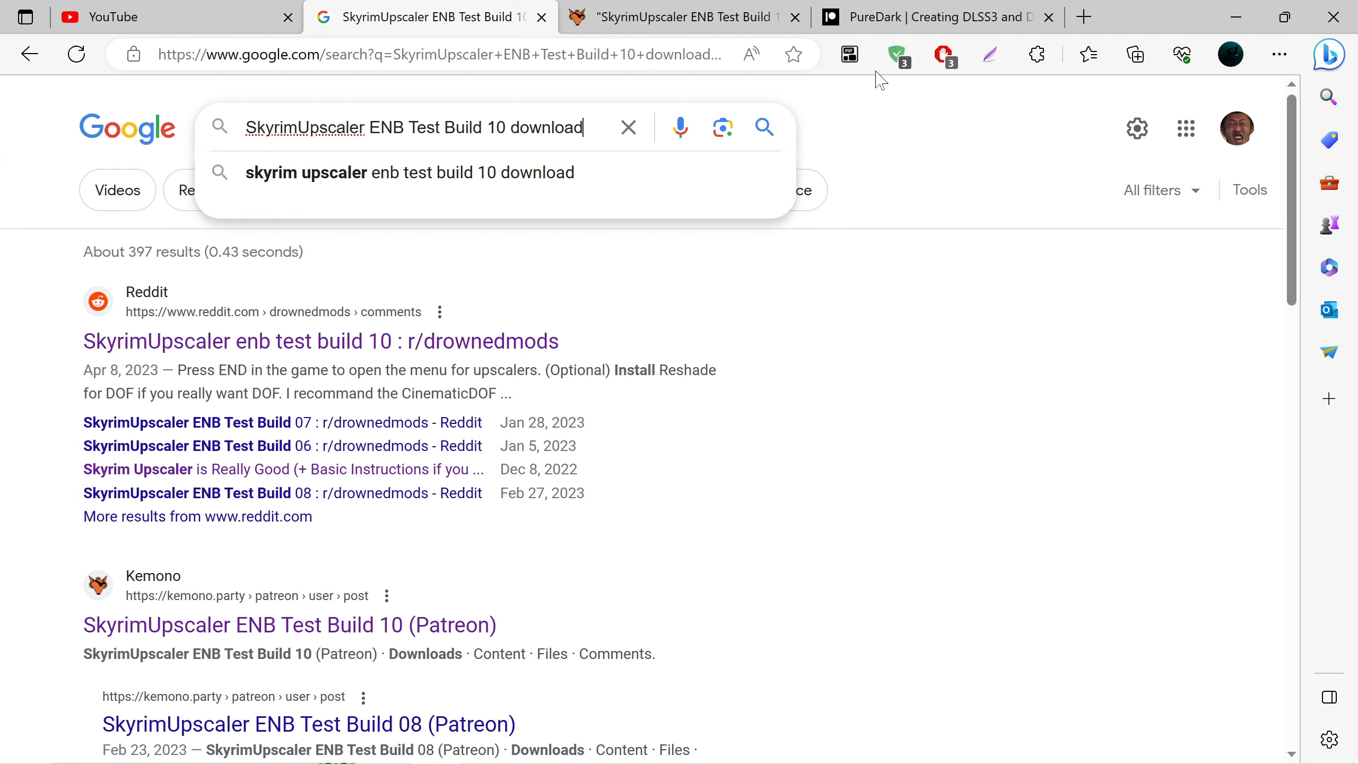
Find the SkyrimUpscaler FG Build AlphaTest 02 post on PureDark's Patreon page and copy its title
{"action": "left_click", "coordinate": [917, 22]}
{"action": "scroll", "coordinate": [761, 405], "scroll_direction": "up", "scroll_amount": 20}
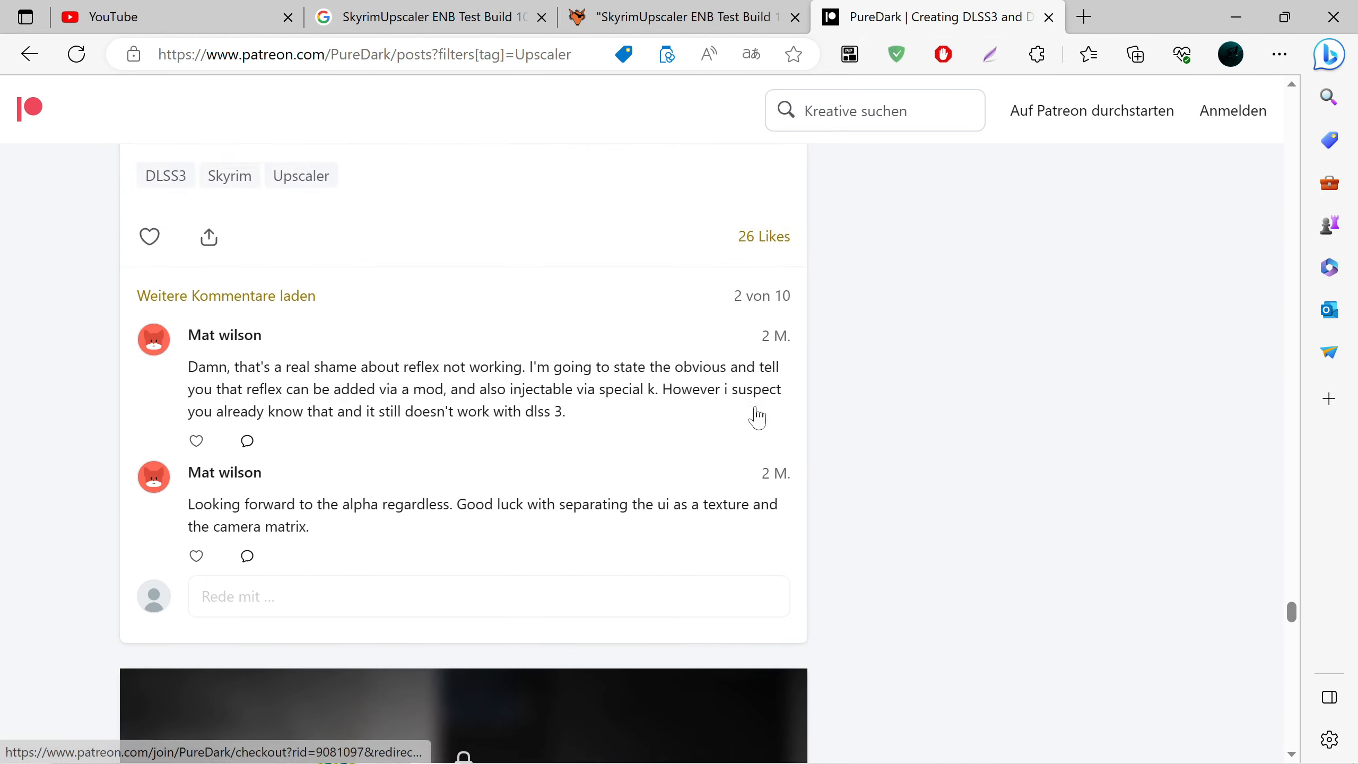
{"action": "scroll", "coordinate": [767, 403], "scroll_direction": "up", "scroll_amount": 15}
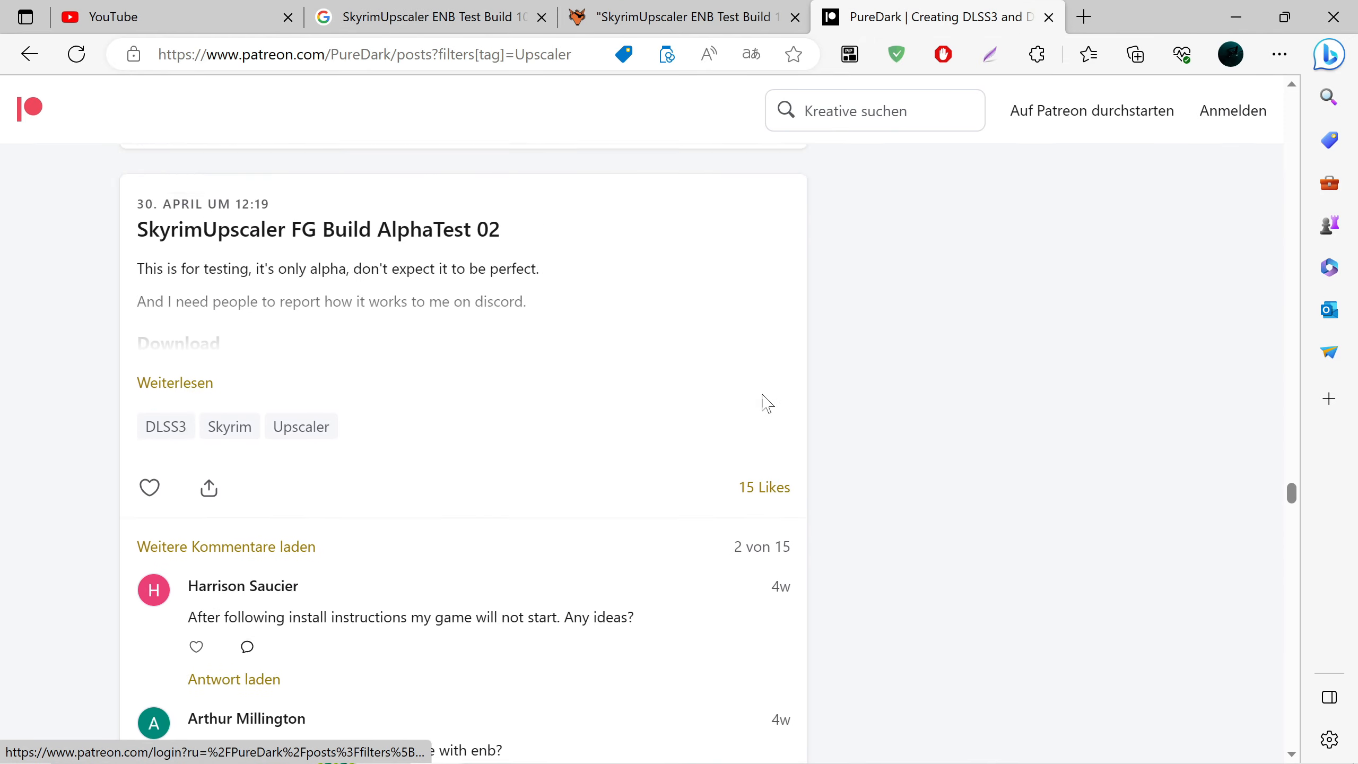
{"action": "scroll", "coordinate": [759, 395], "scroll_direction": "down", "scroll_amount": 10}
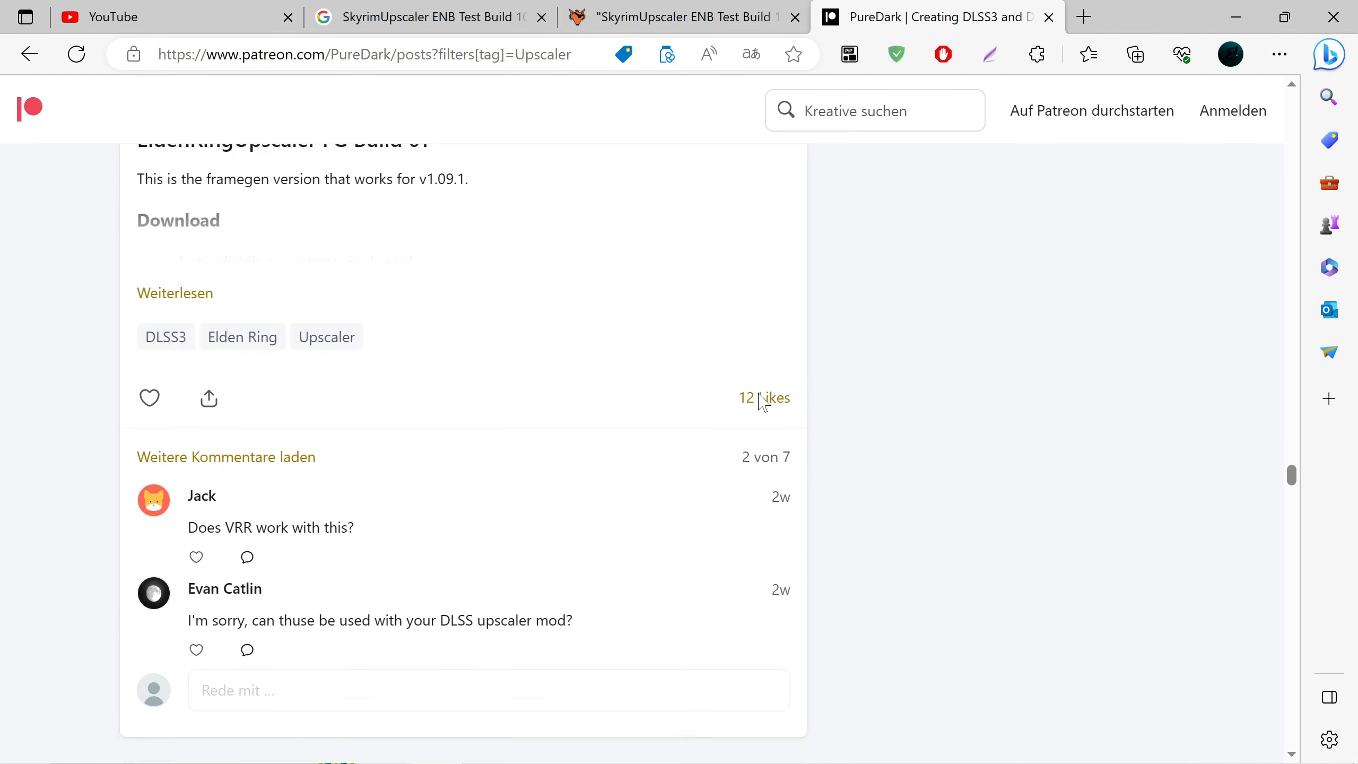
{"action": "scroll", "coordinate": [762, 402], "scroll_direction": "up", "scroll_amount": 15}
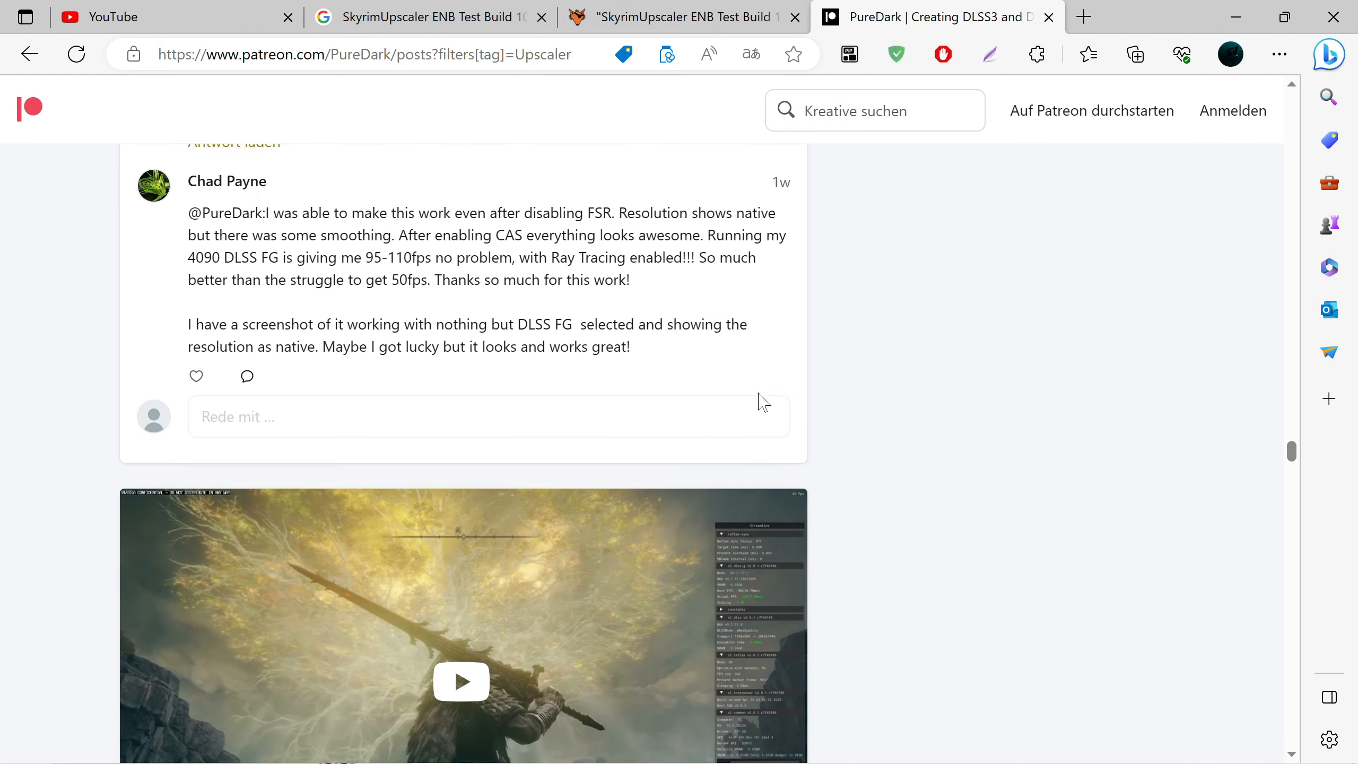
{"action": "scroll", "coordinate": [763, 402], "scroll_direction": "down", "scroll_amount": 5}
{"action": "scroll", "coordinate": [764, 402], "scroll_direction": "up", "scroll_amount": 9}
{"action": "scroll", "coordinate": [763, 402], "scroll_direction": "down", "scroll_amount": 20}
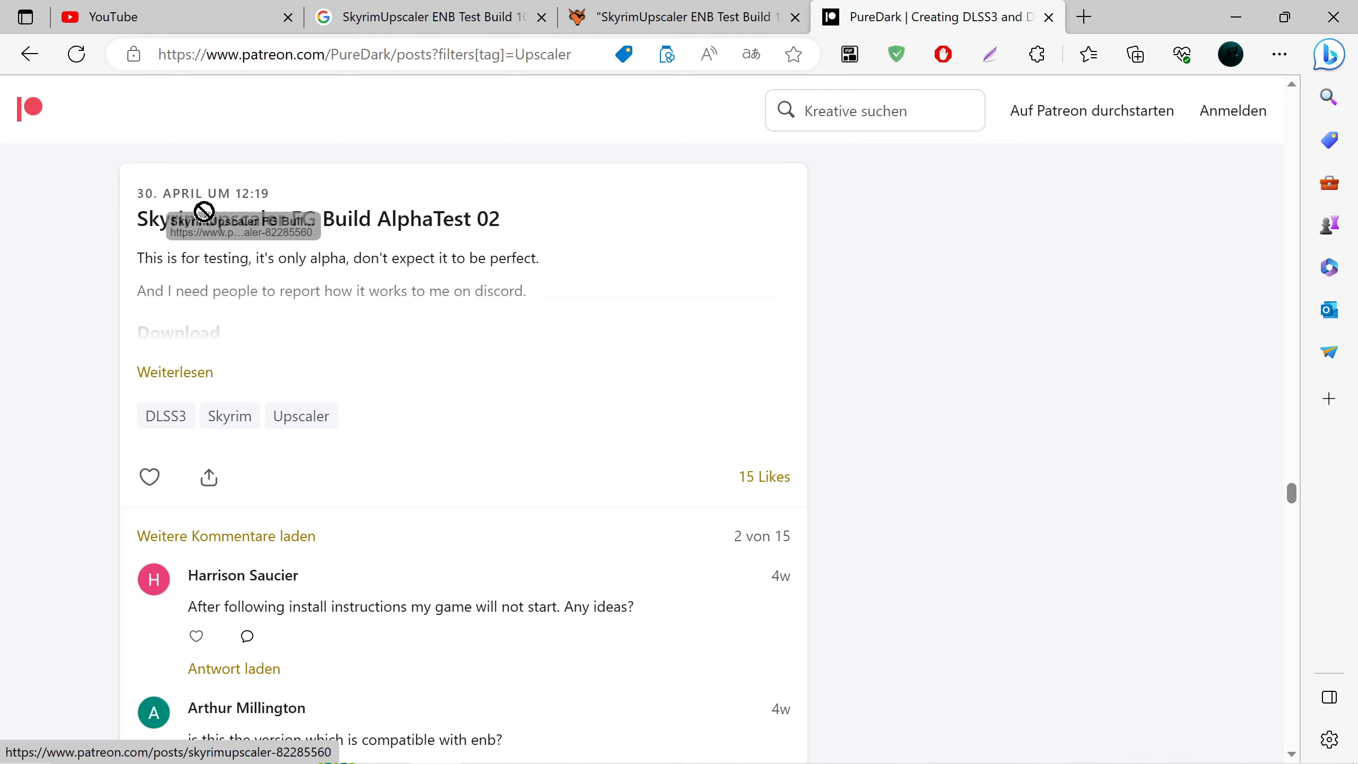
{"action": "left_click_drag", "start_coordinate": [540, 218], "coordinate": [138, 218]}
{"action": "right_click", "coordinate": [153, 220]}
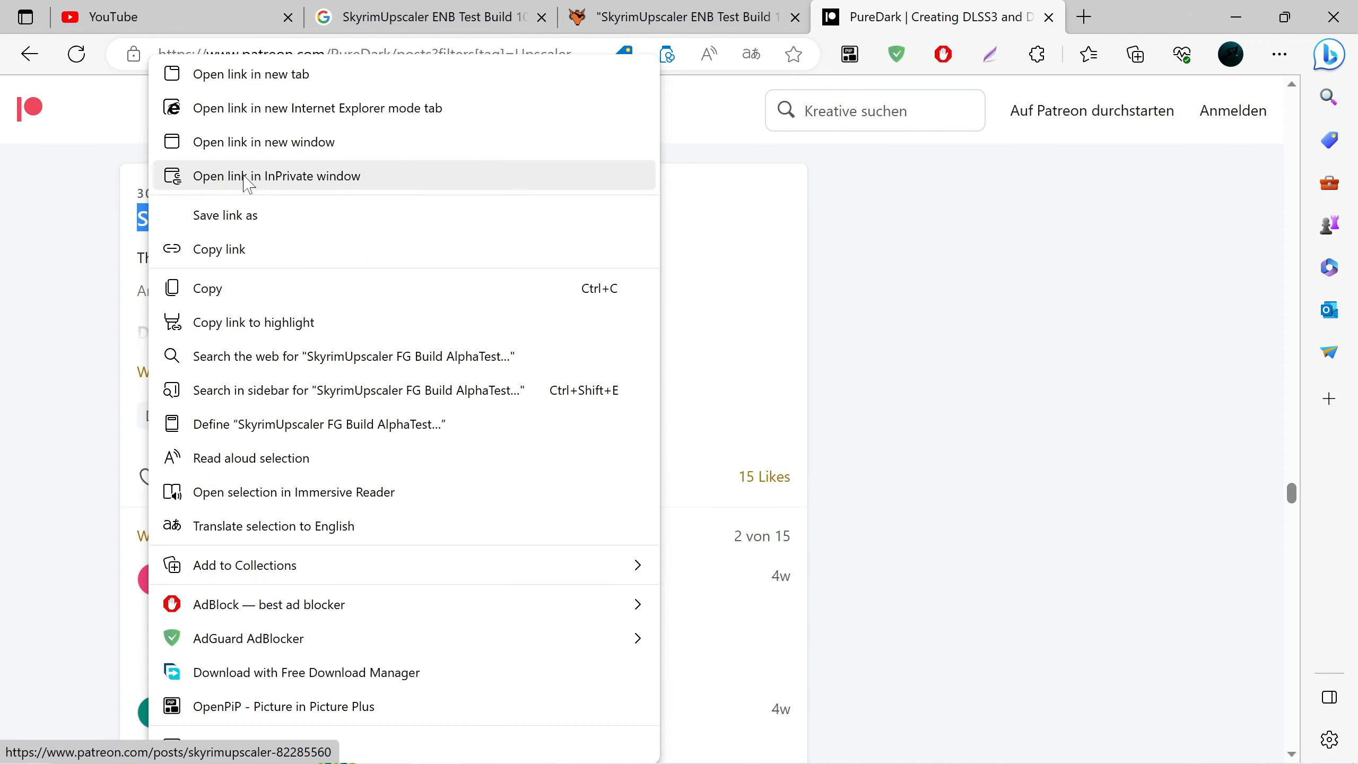
{"action": "left_click", "coordinate": [269, 289]}
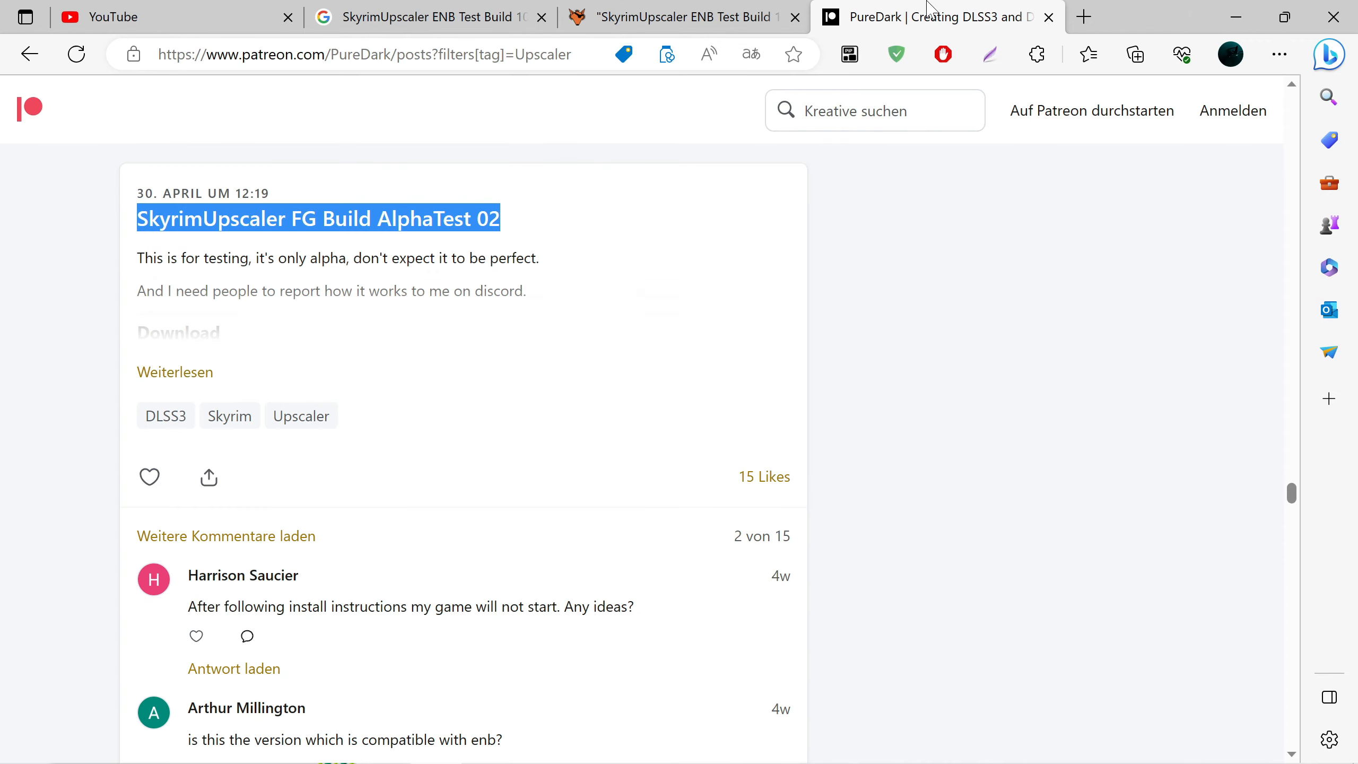
Search the web in a new tab for "SkyrimUpscaler FG Build AlphaTest 02 download" and open the Kemono result
{"action": "left_click", "coordinate": [1083, 17]}
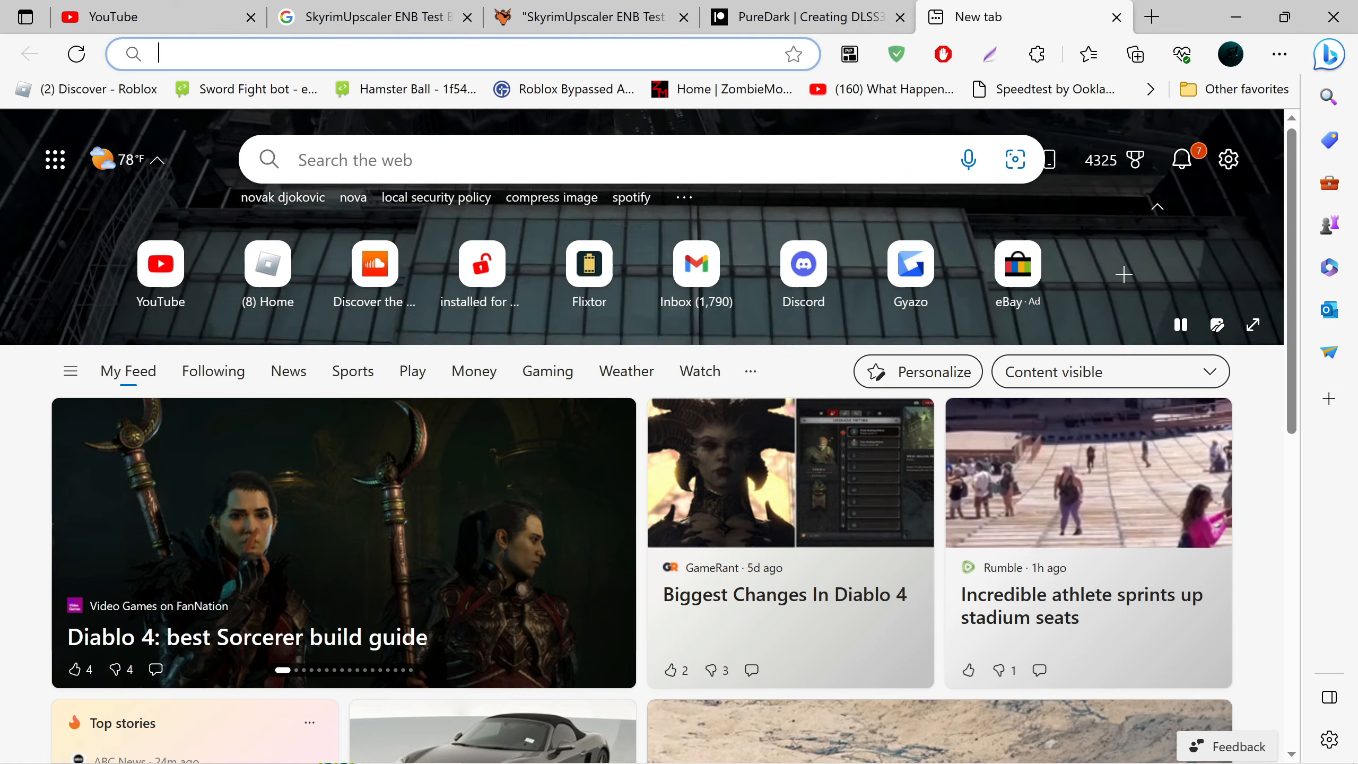
{"action": "left_click", "coordinate": [463, 54]}
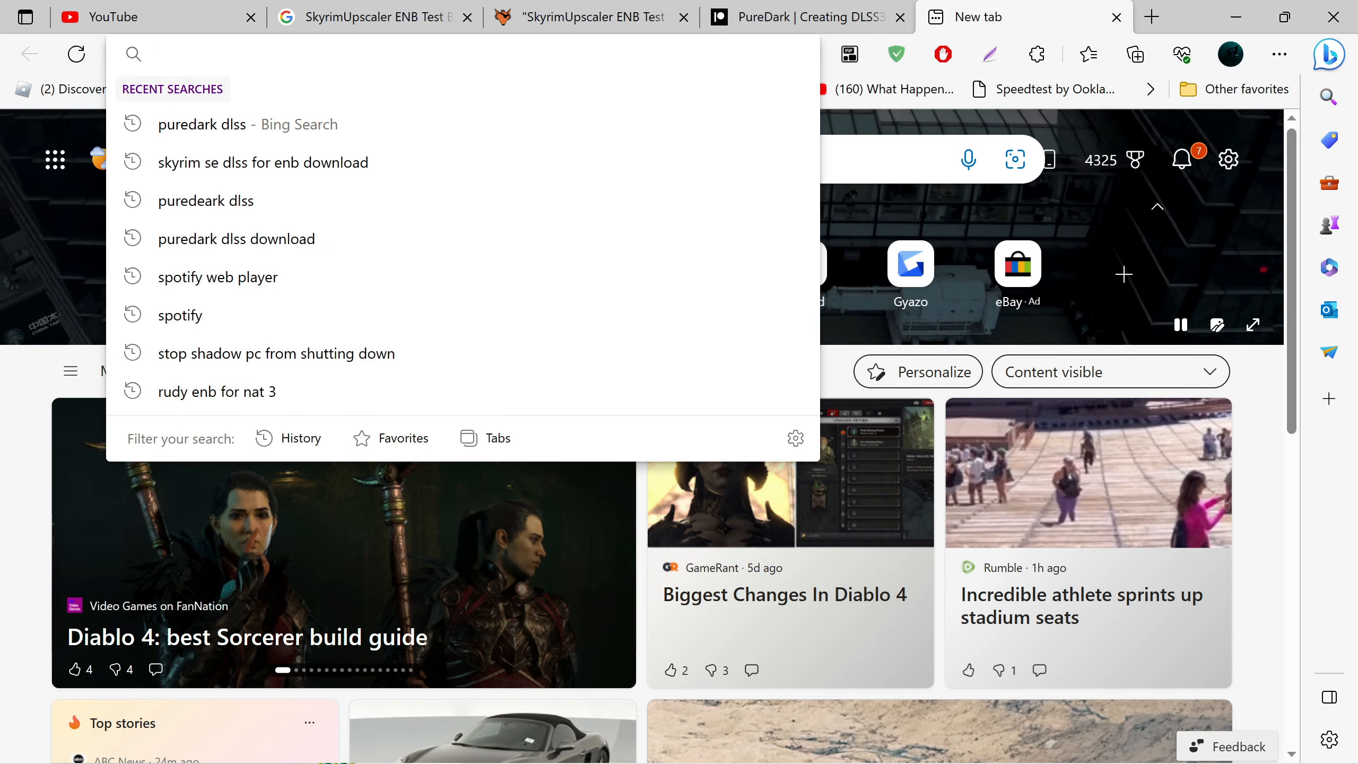
{"action": "key", "text": "ctrl+v"}
{"action": "type", "text": "do"}
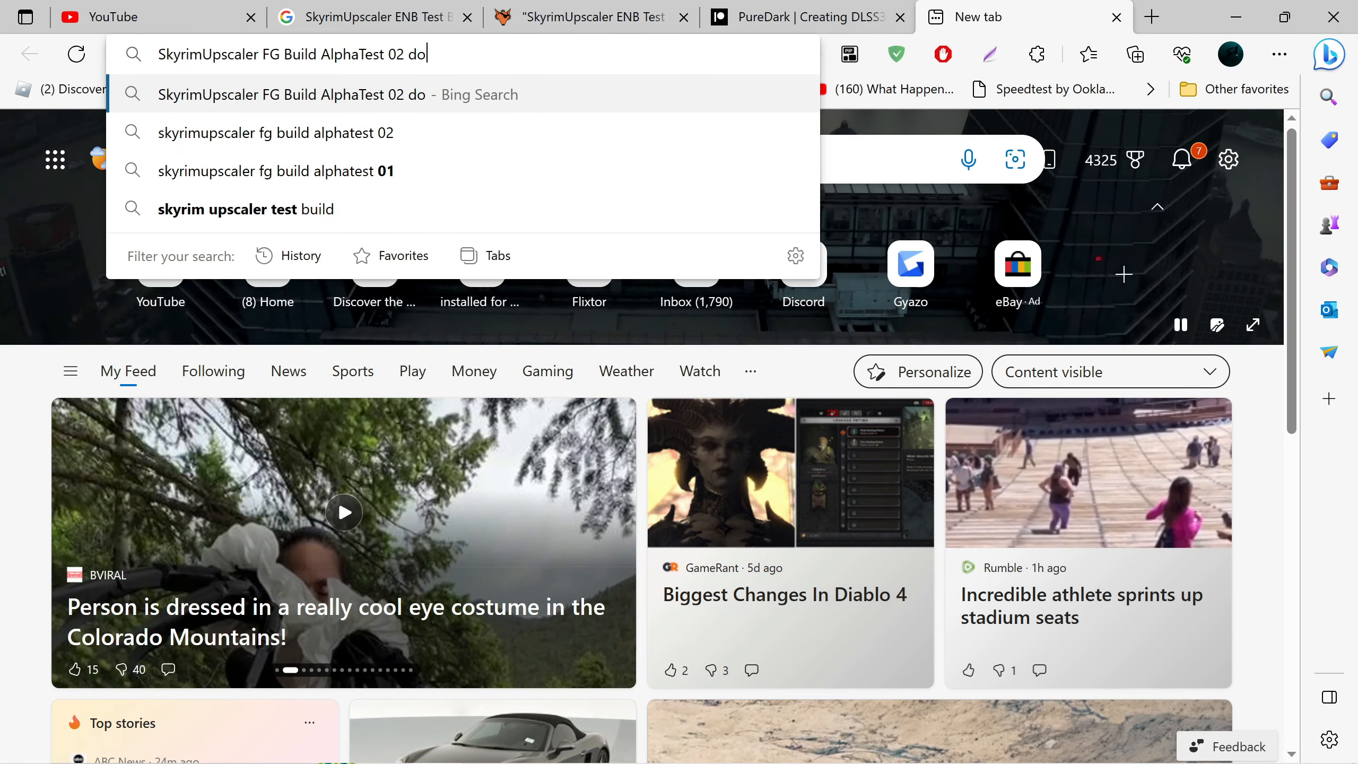
{"action": "type", "text": "wnload"}
{"action": "key", "text": "Return"}
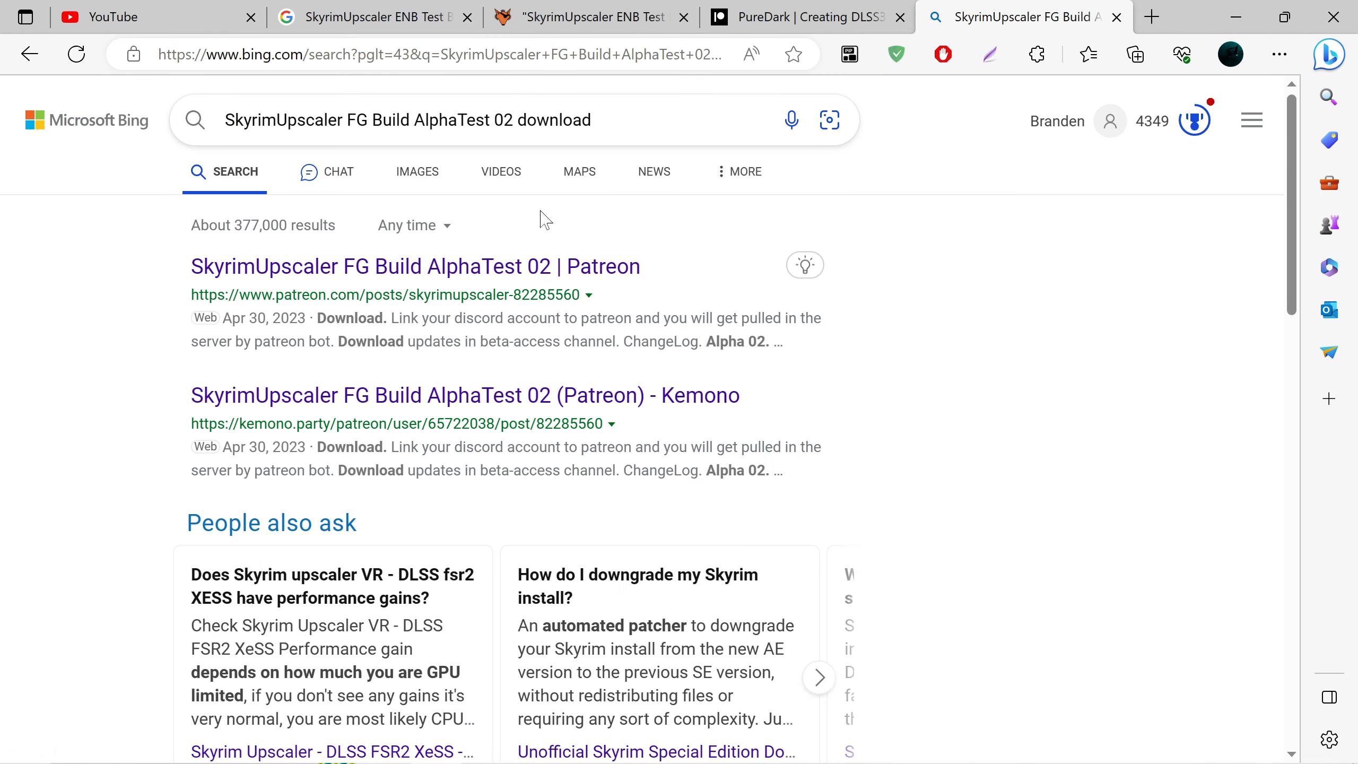
{"action": "scroll", "coordinate": [543, 216], "scroll_direction": "down", "scroll_amount": 2}
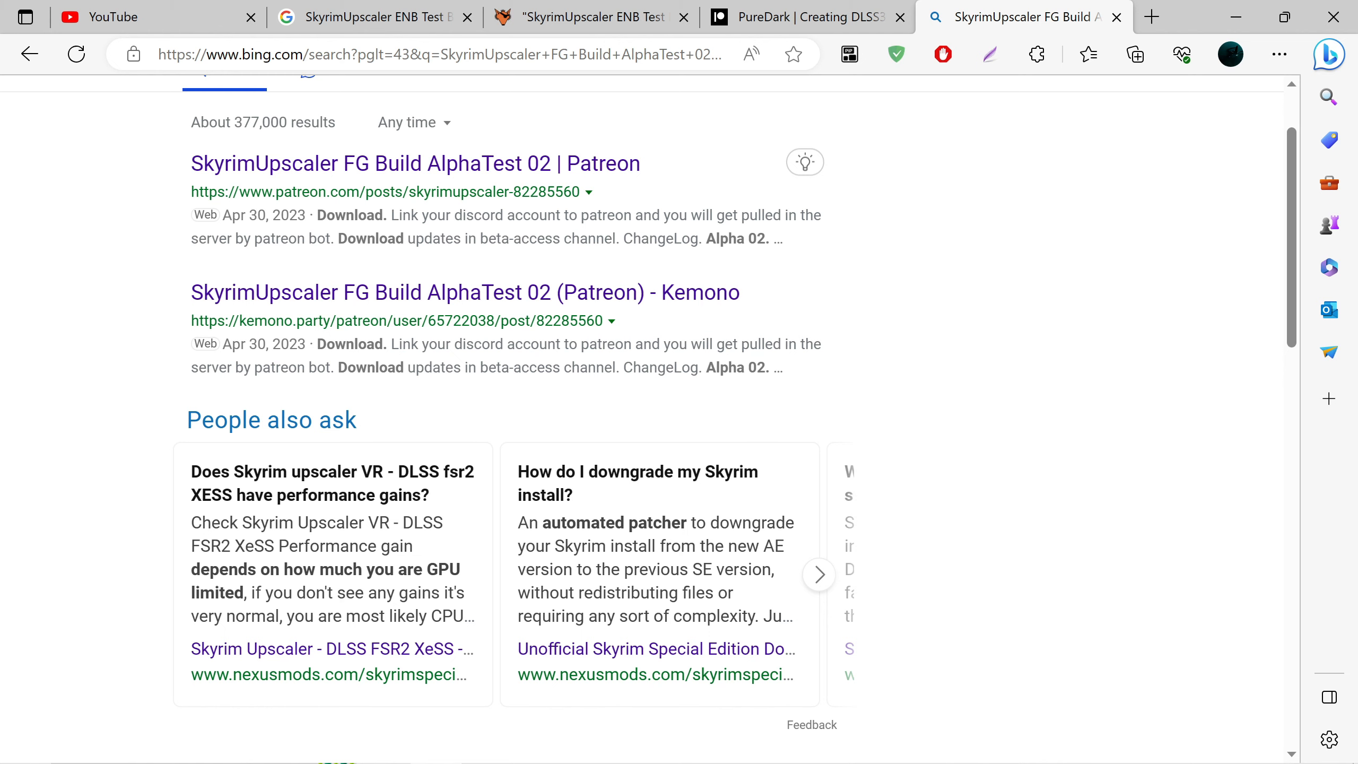
{"action": "left_click", "coordinate": [440, 298]}
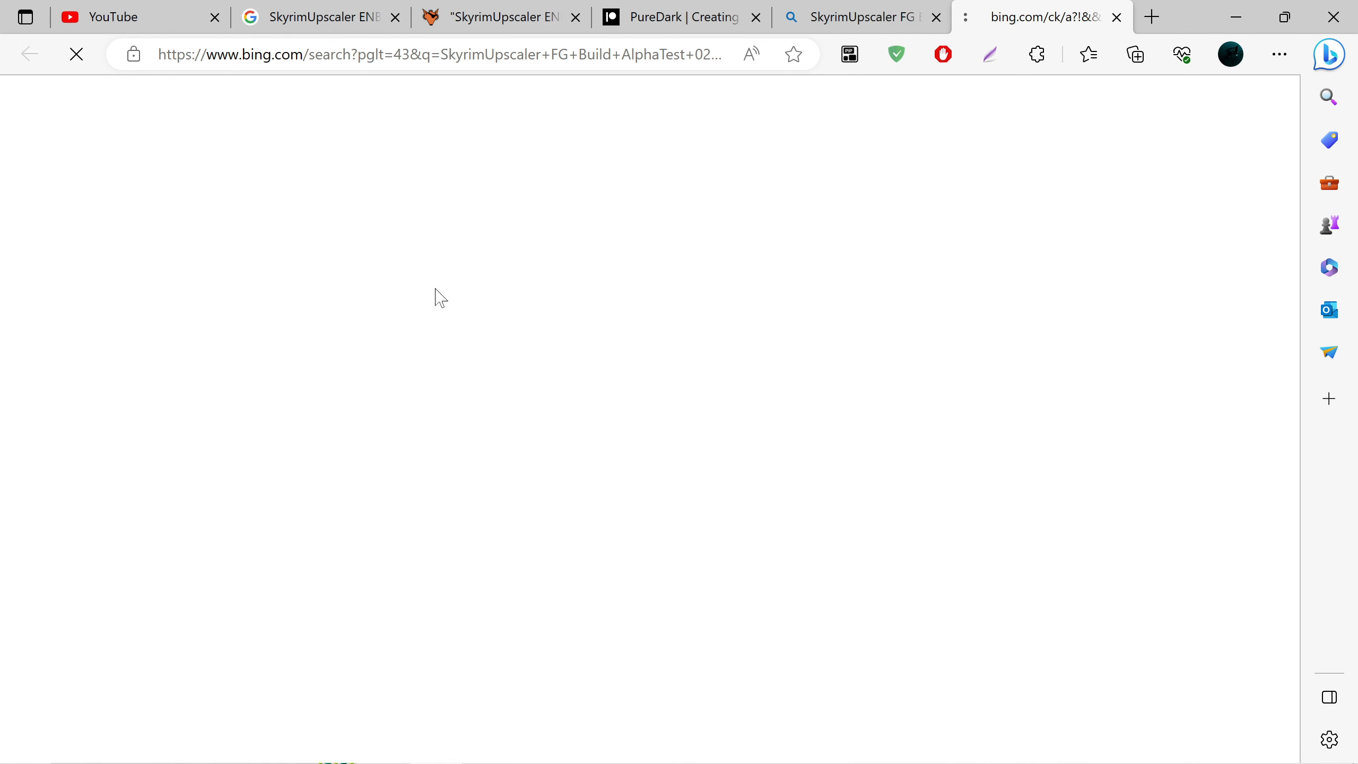
Examine the AlphaTest 02 post's download notes, changelog, installation instructions and comments
{"action": "scroll", "coordinate": [450, 287], "scroll_direction": "down", "scroll_amount": 10}
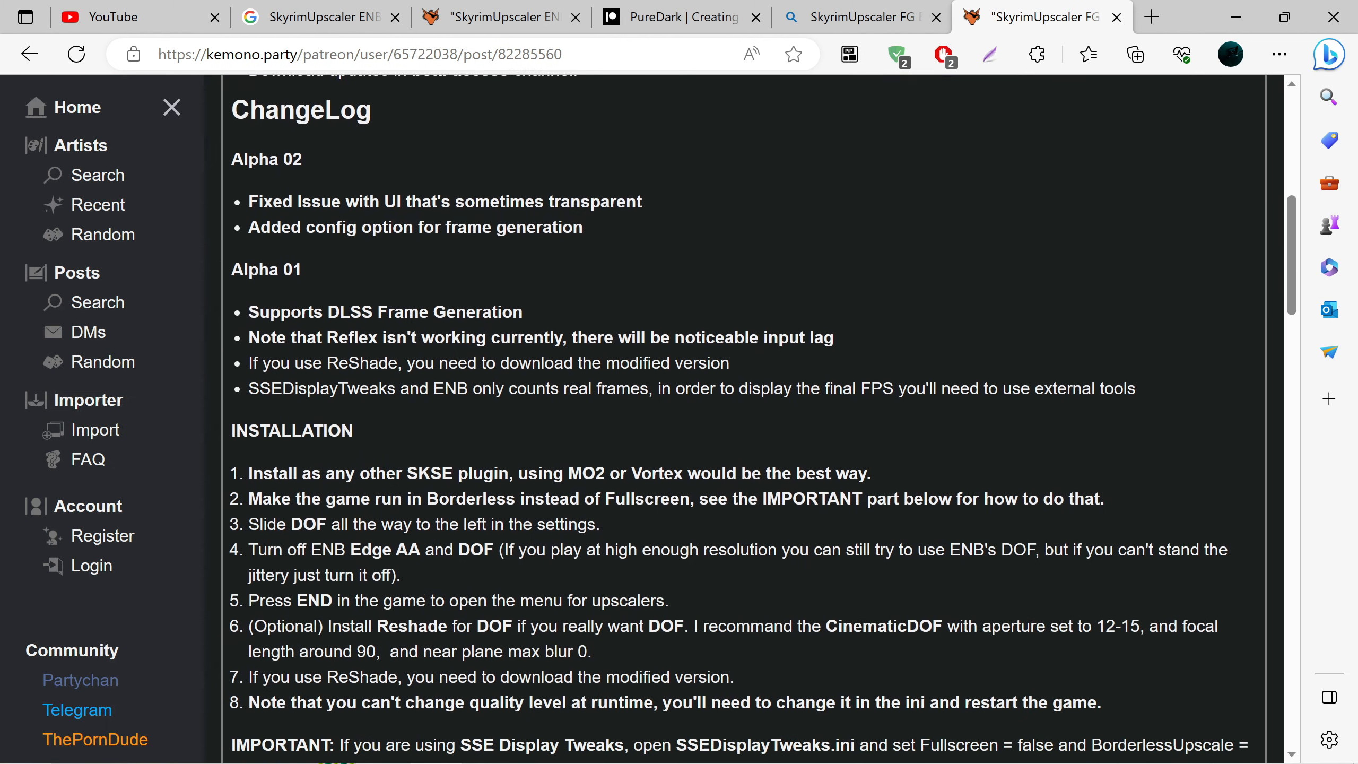
{"action": "scroll", "coordinate": [465, 311], "scroll_direction": "down", "scroll_amount": 12}
{"action": "scroll", "coordinate": [465, 310], "scroll_direction": "up", "scroll_amount": 4}
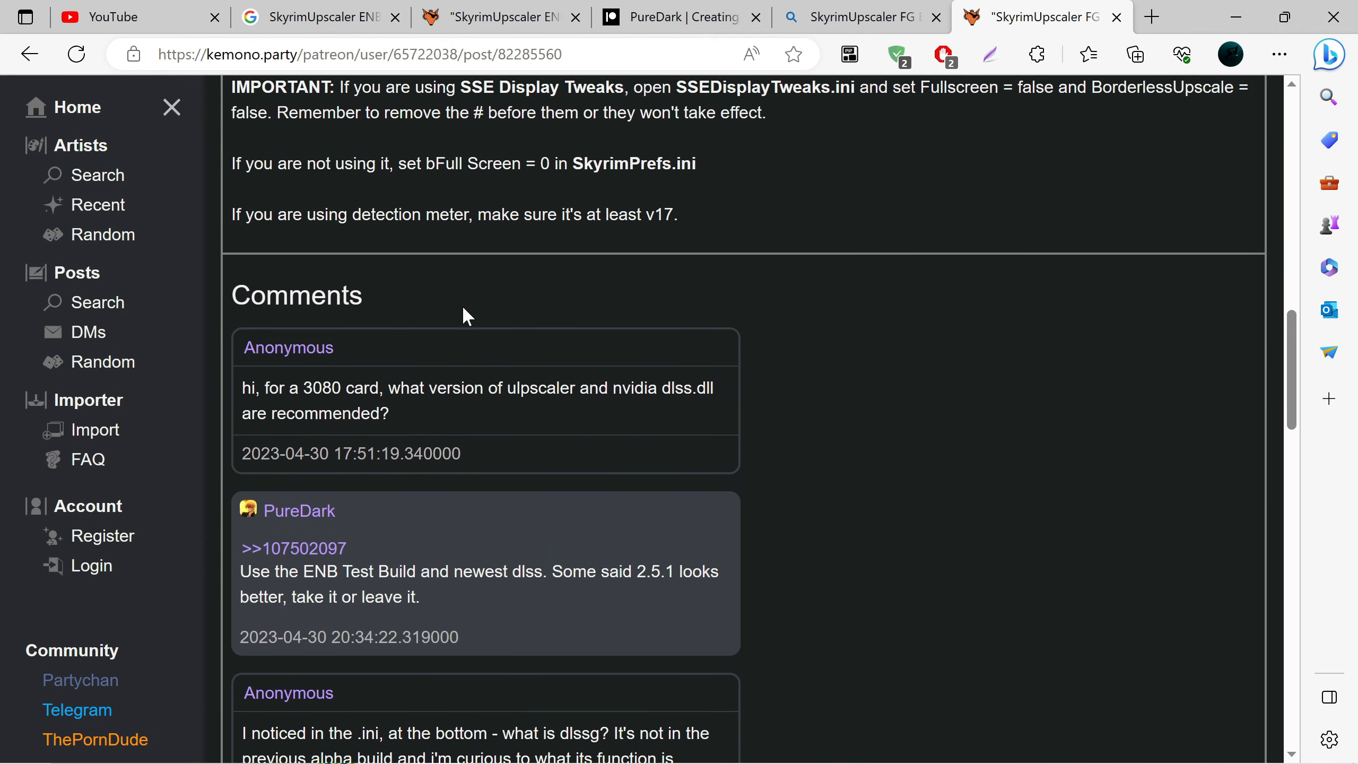
{"action": "scroll", "coordinate": [466, 315], "scroll_direction": "down", "scroll_amount": 2}
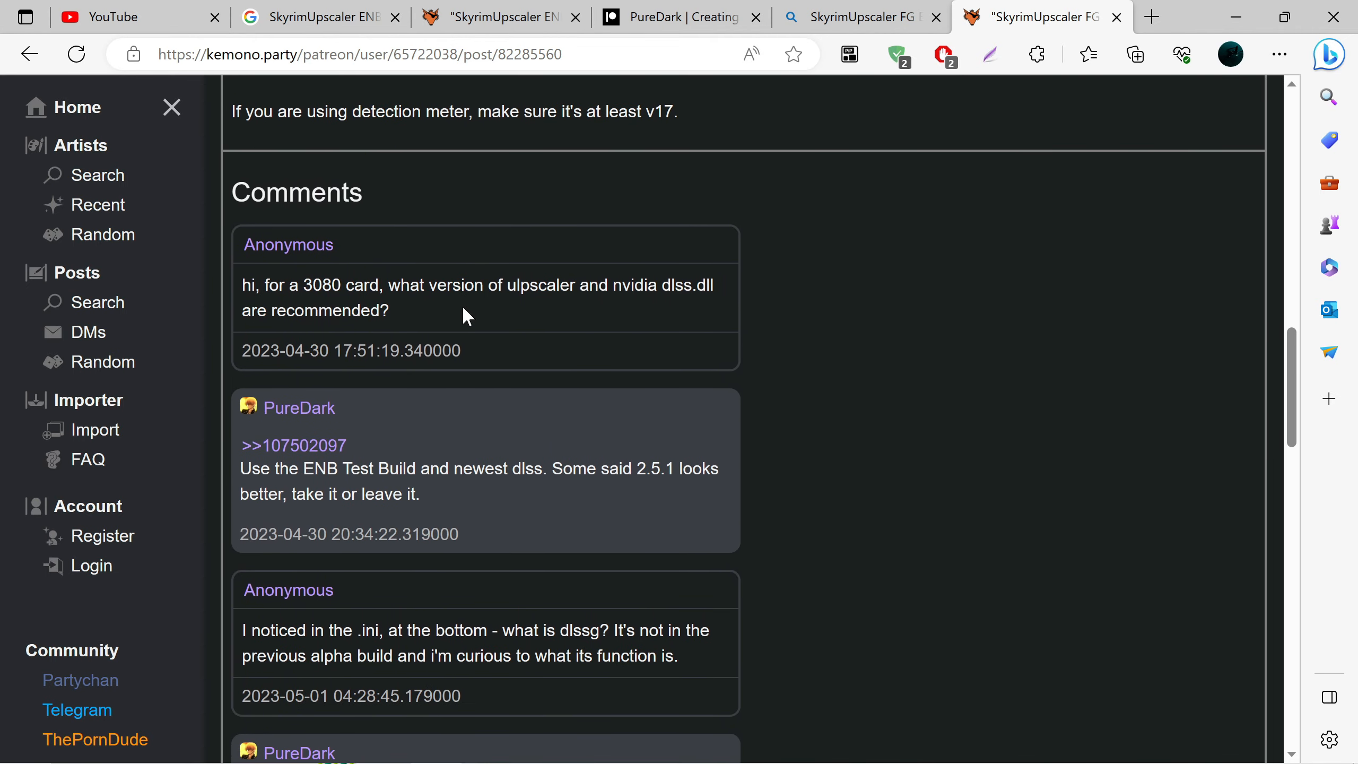
{"action": "scroll", "coordinate": [464, 308], "scroll_direction": "down", "scroll_amount": 8}
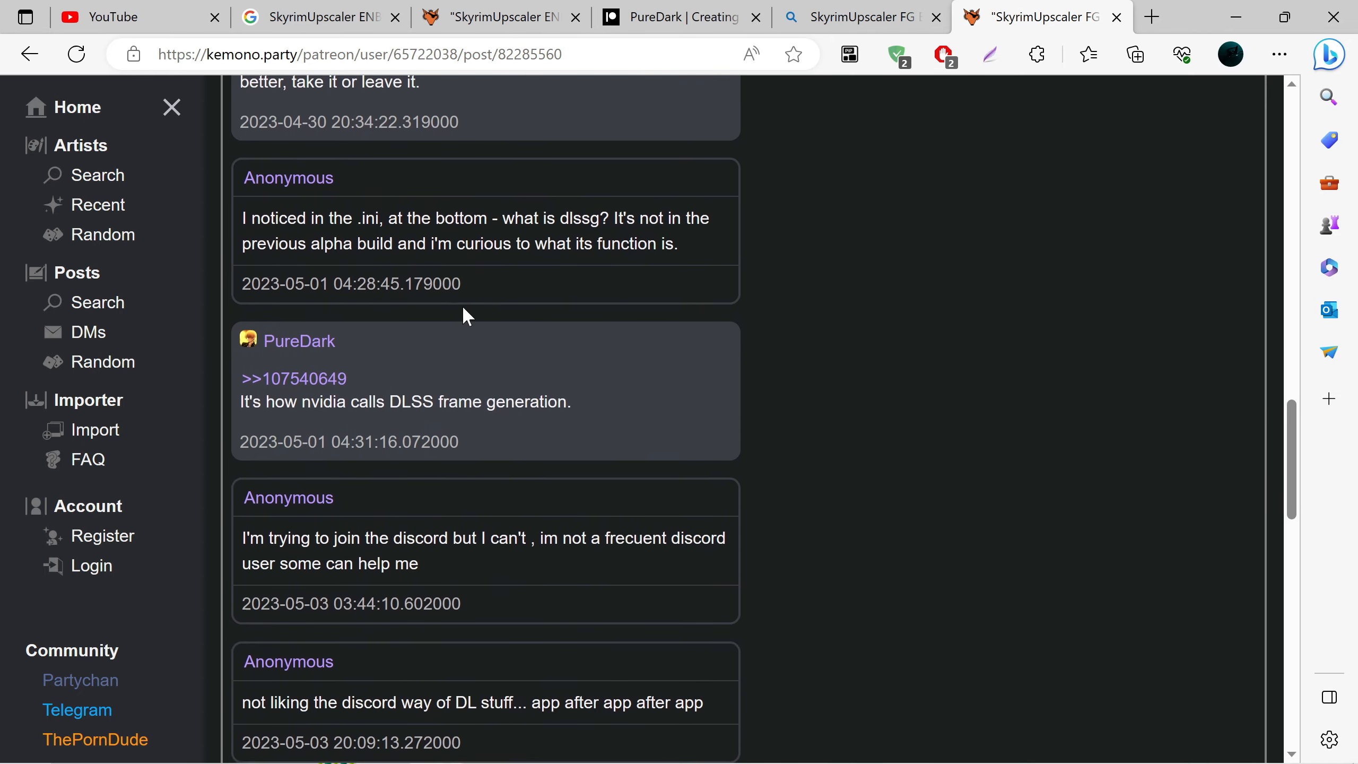
{"action": "scroll", "coordinate": [462, 306], "scroll_direction": "down", "scroll_amount": 19}
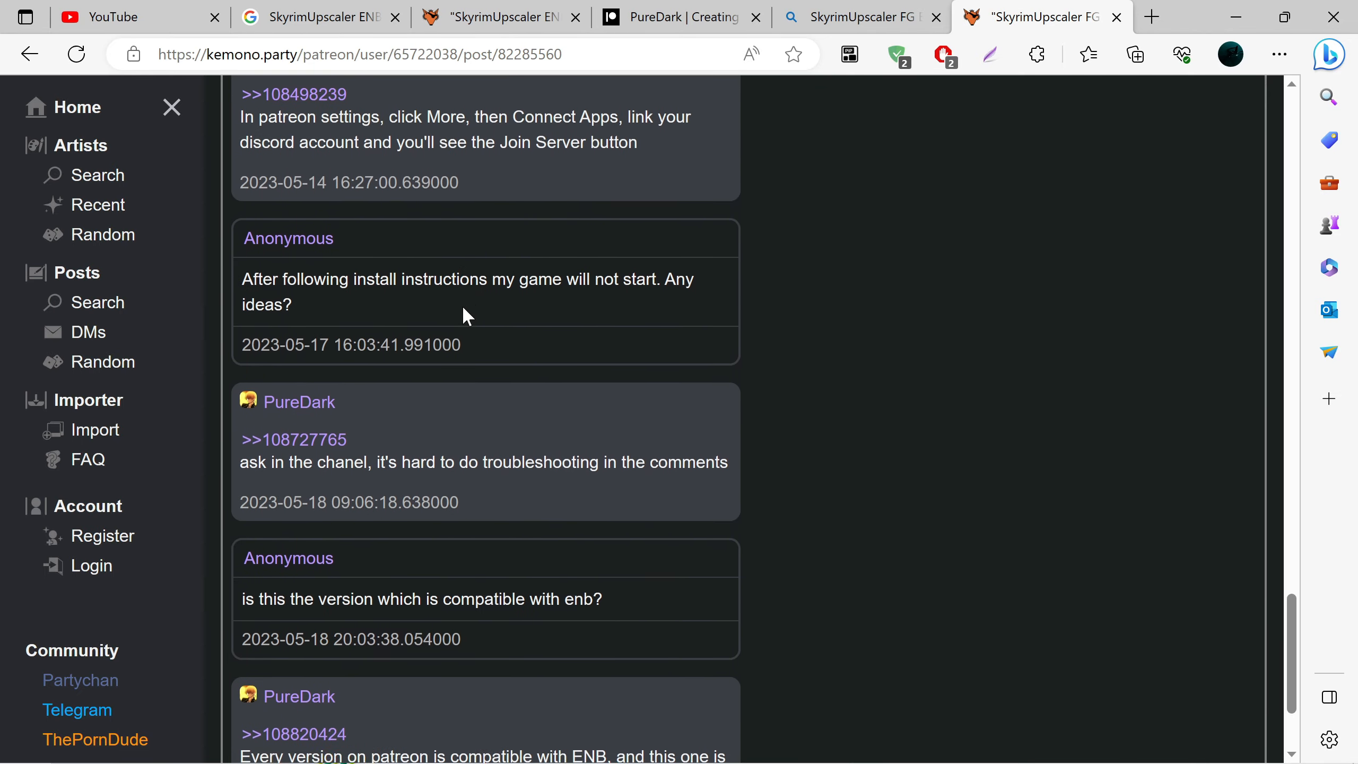
{"action": "scroll", "coordinate": [462, 306], "scroll_direction": "down", "scroll_amount": 3}
{"action": "scroll", "coordinate": [463, 306], "scroll_direction": "up", "scroll_amount": 9}
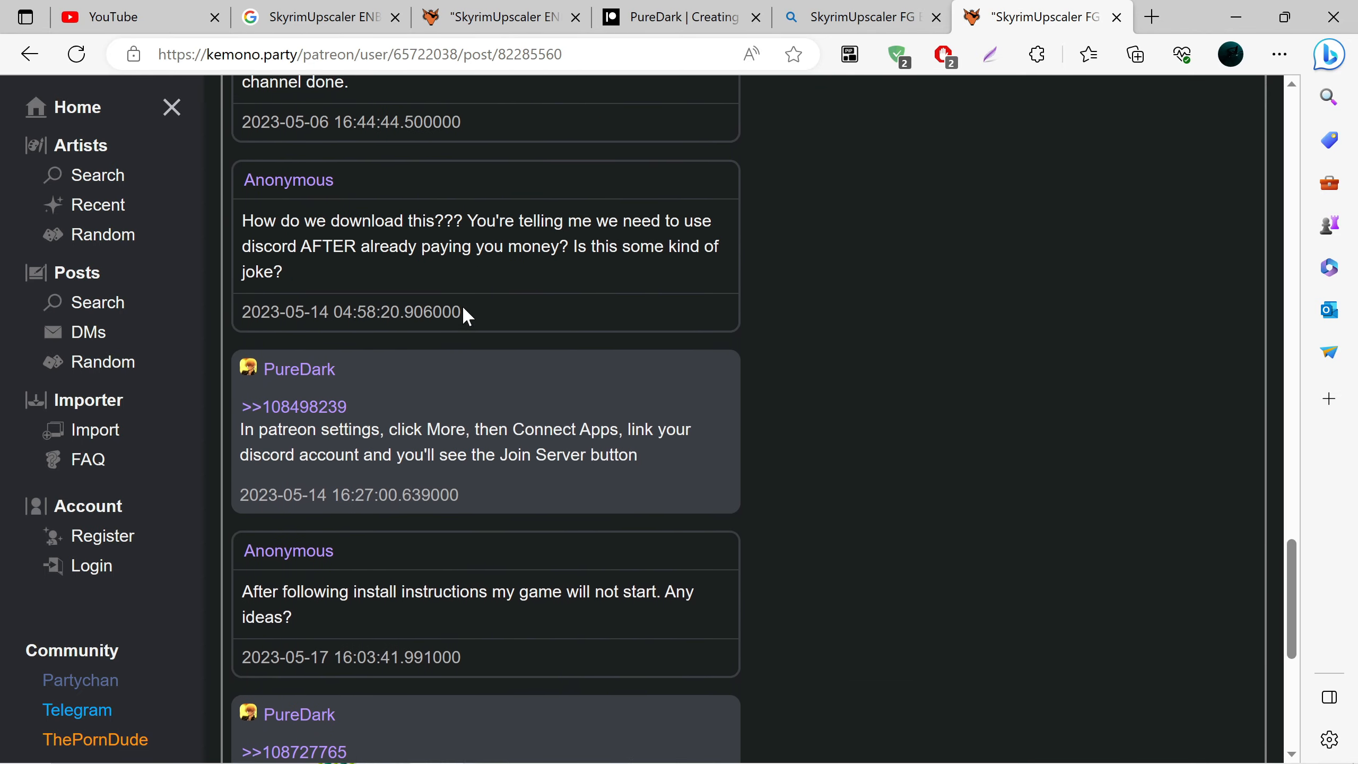
{"action": "scroll", "coordinate": [463, 307], "scroll_direction": "up", "scroll_amount": 20}
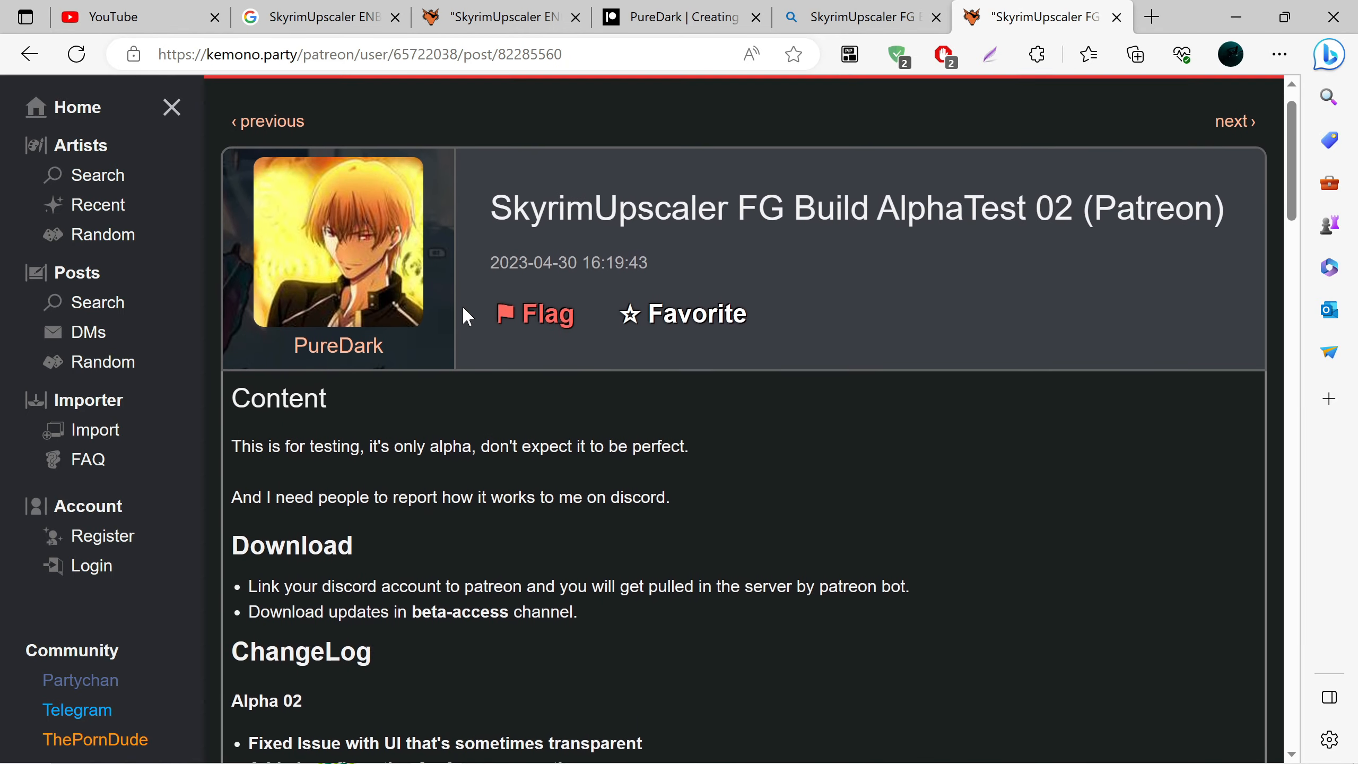
{"action": "scroll", "coordinate": [462, 306], "scroll_direction": "up", "scroll_amount": 1}
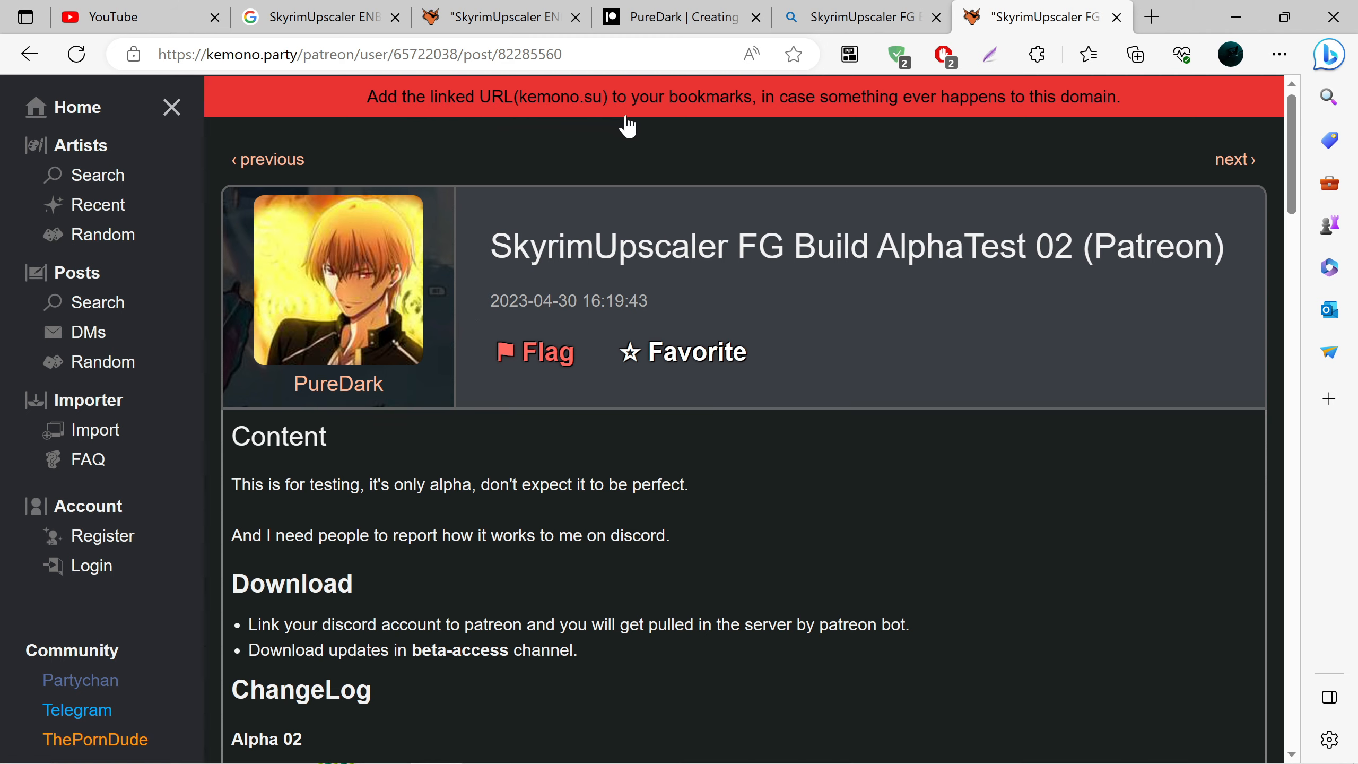
{"action": "scroll", "coordinate": [598, 166], "scroll_direction": "down", "scroll_amount": 8}
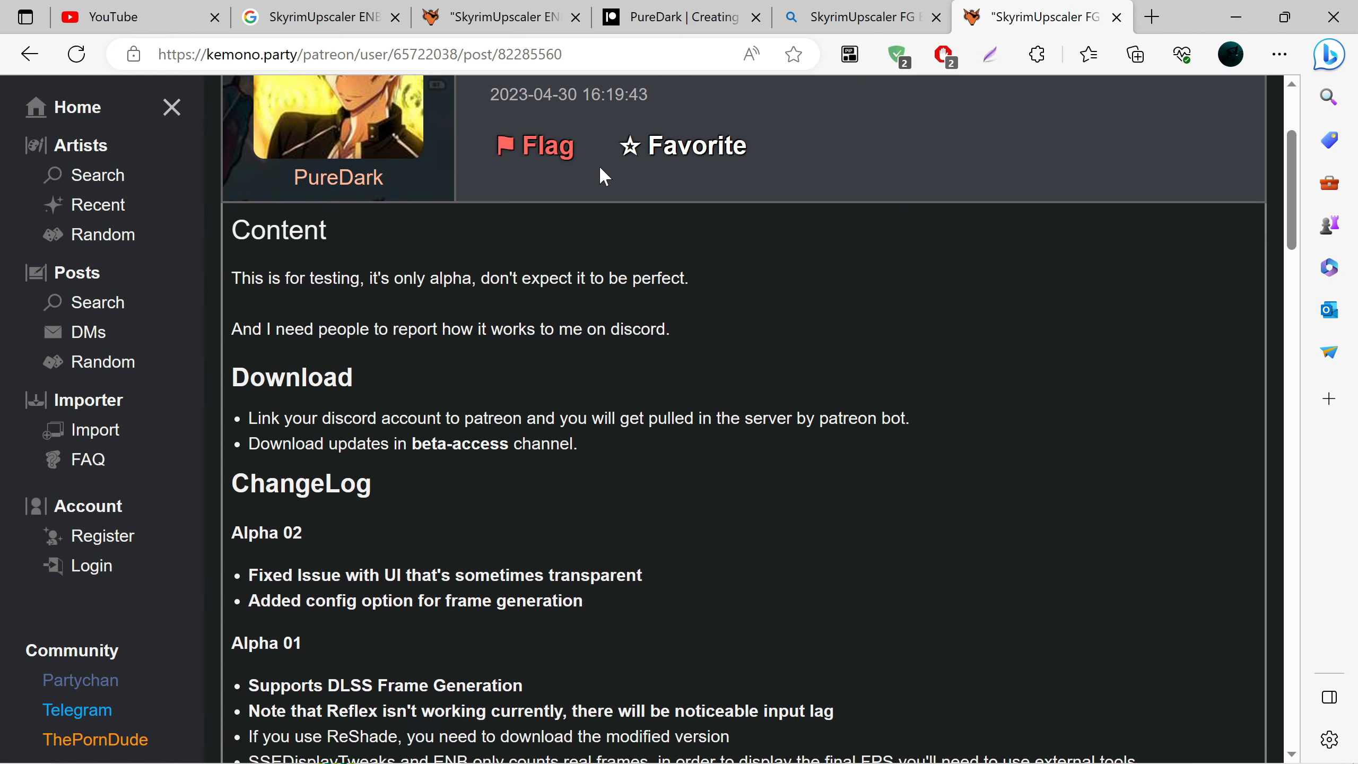
{"action": "scroll", "coordinate": [600, 173], "scroll_direction": "down", "scroll_amount": 7}
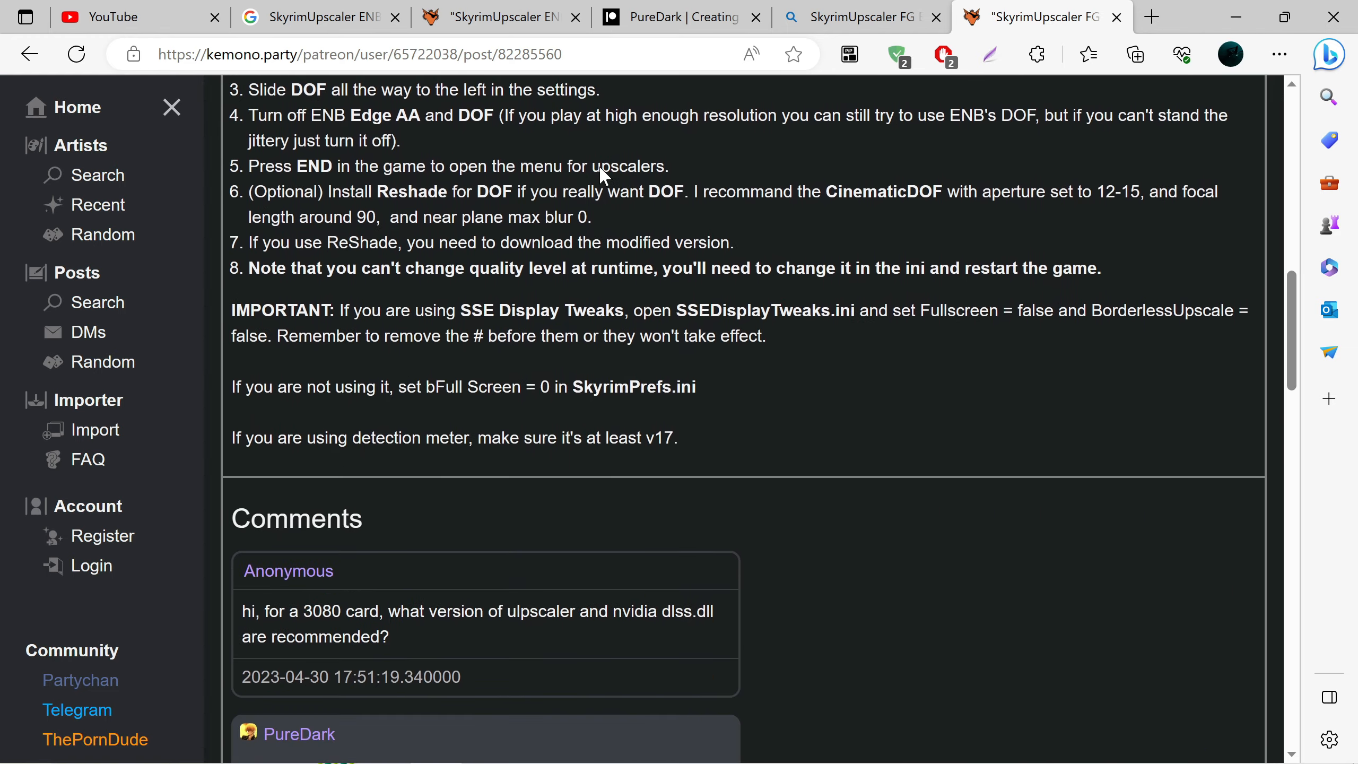
{"action": "scroll", "coordinate": [600, 173], "scroll_direction": "up", "scroll_amount": 5}
{"action": "scroll", "coordinate": [600, 173], "scroll_direction": "up", "scroll_amount": 4}
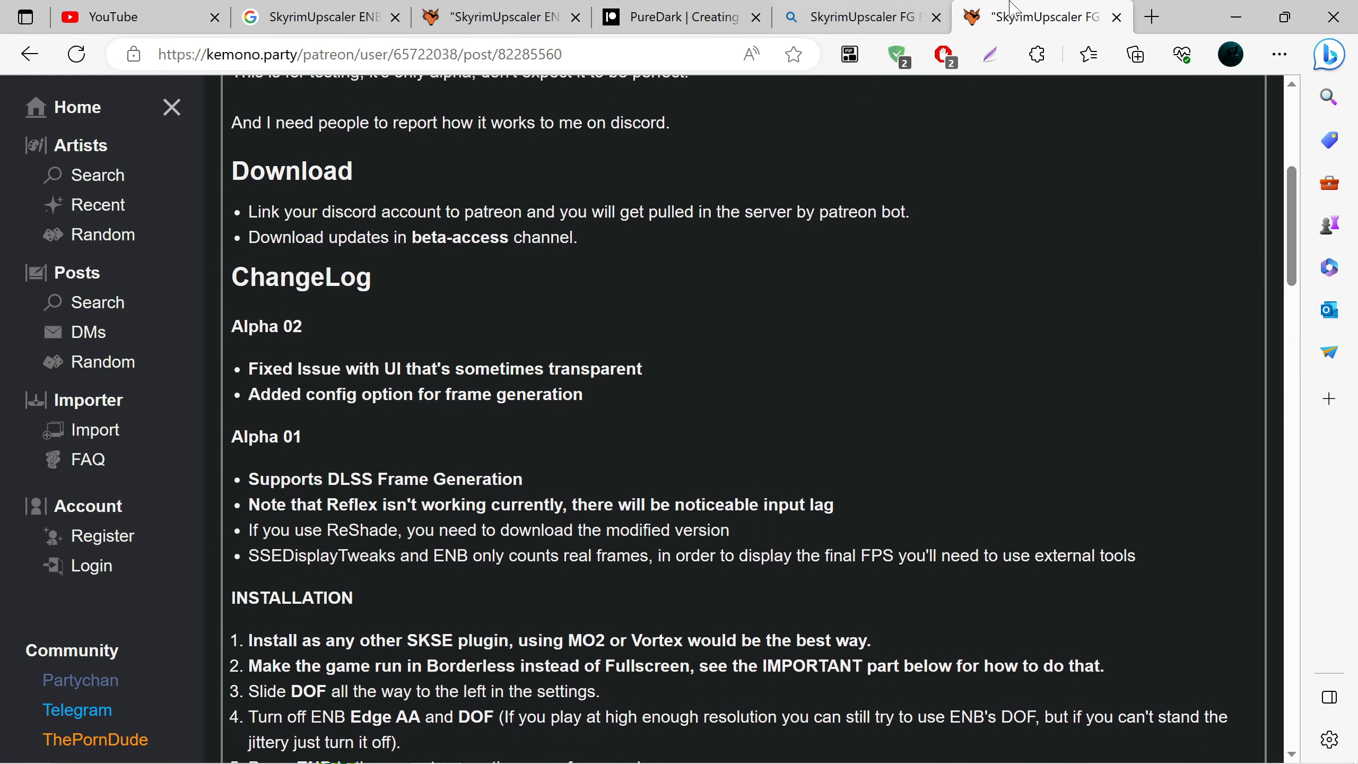
Close the AlphaTest 02 post and its Bing search, and return to the Google results for SkyrimUpscaler ENB Test Build 10
{"action": "left_click", "coordinate": [1116, 17]}
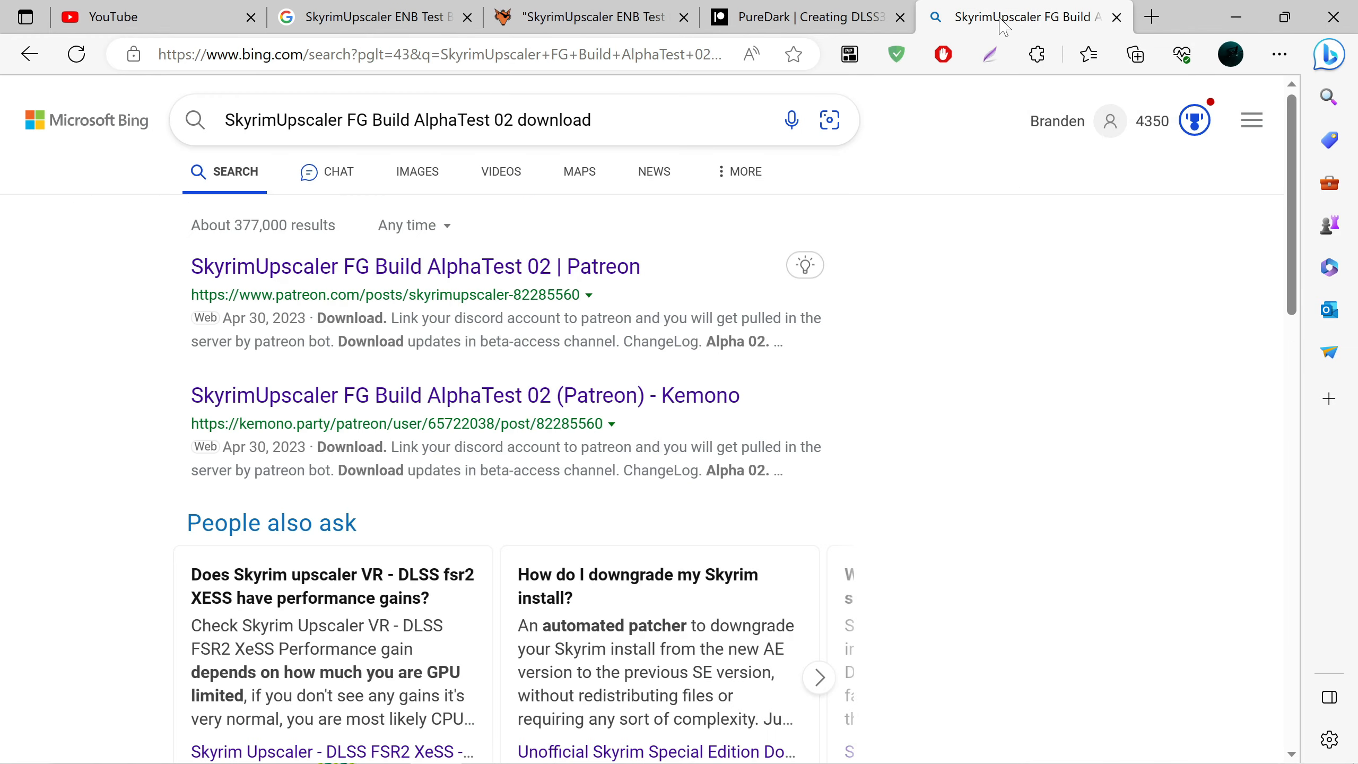
{"action": "left_click", "coordinate": [1115, 17]}
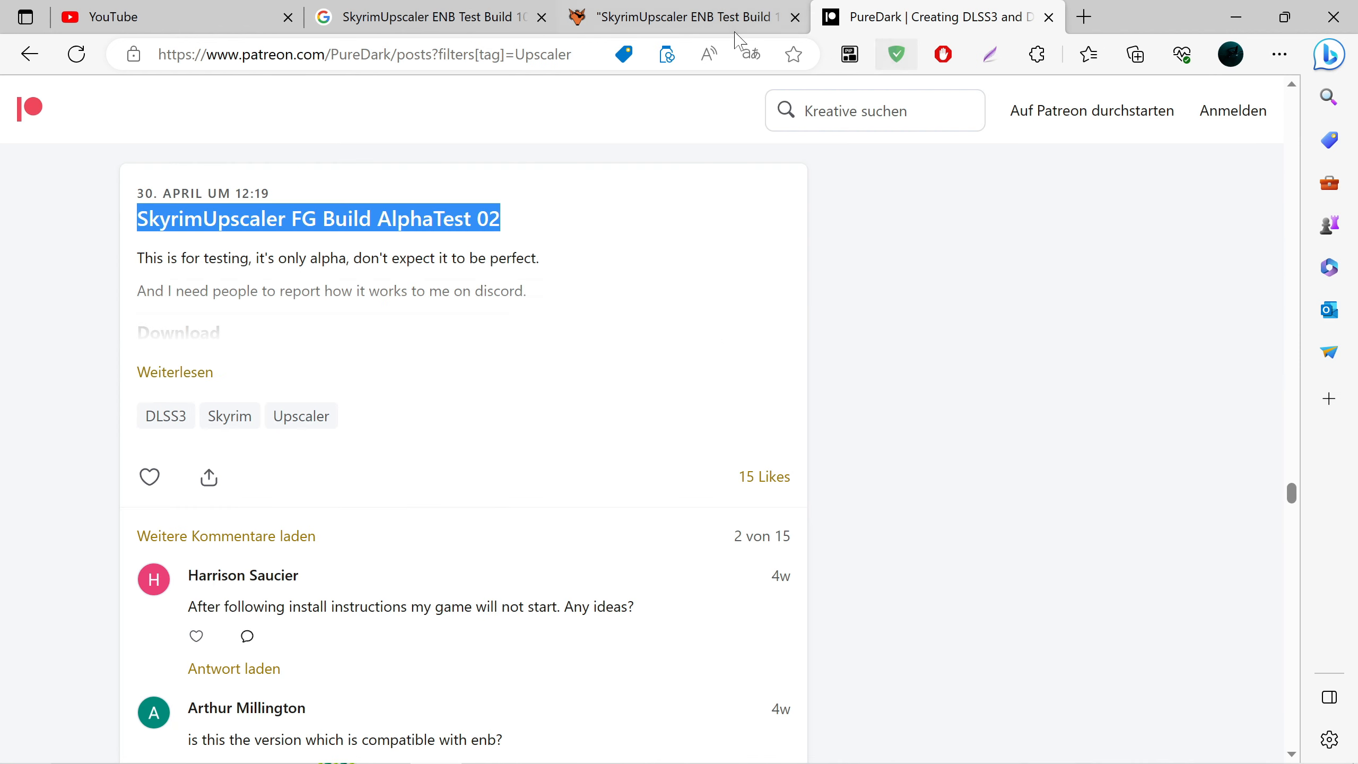
{"action": "left_click", "coordinate": [705, 21]}
{"action": "left_click", "coordinate": [404, 19]}
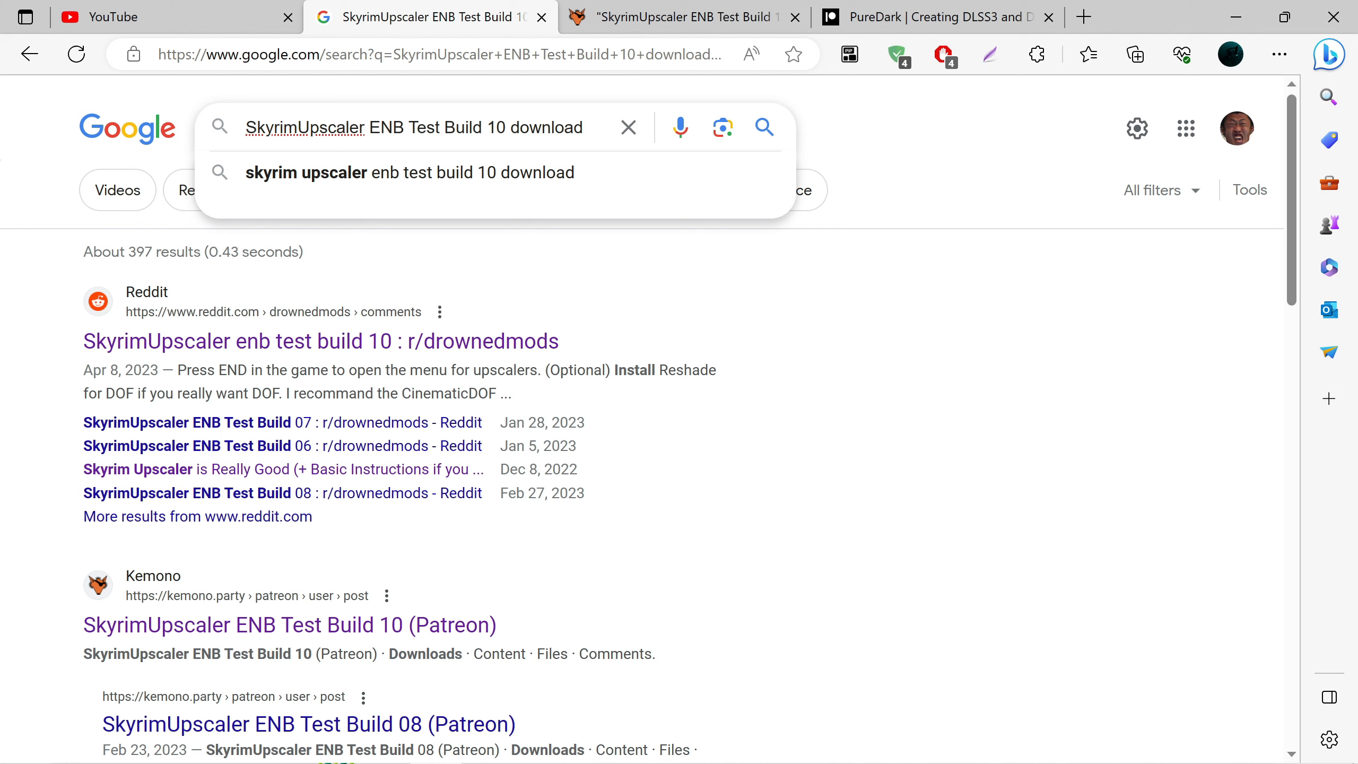
Open the Kemono result for SkyrimUpscaler ENB Test Build 10 (Patreon) from the Google results
{"action": "left_click_drag", "start_coordinate": [246, 128], "coordinate": [584, 128]}
{"action": "left_click", "coordinate": [584, 128]}
{"action": "scroll", "coordinate": [558, 245], "scroll_direction": "down", "scroll_amount": 2}
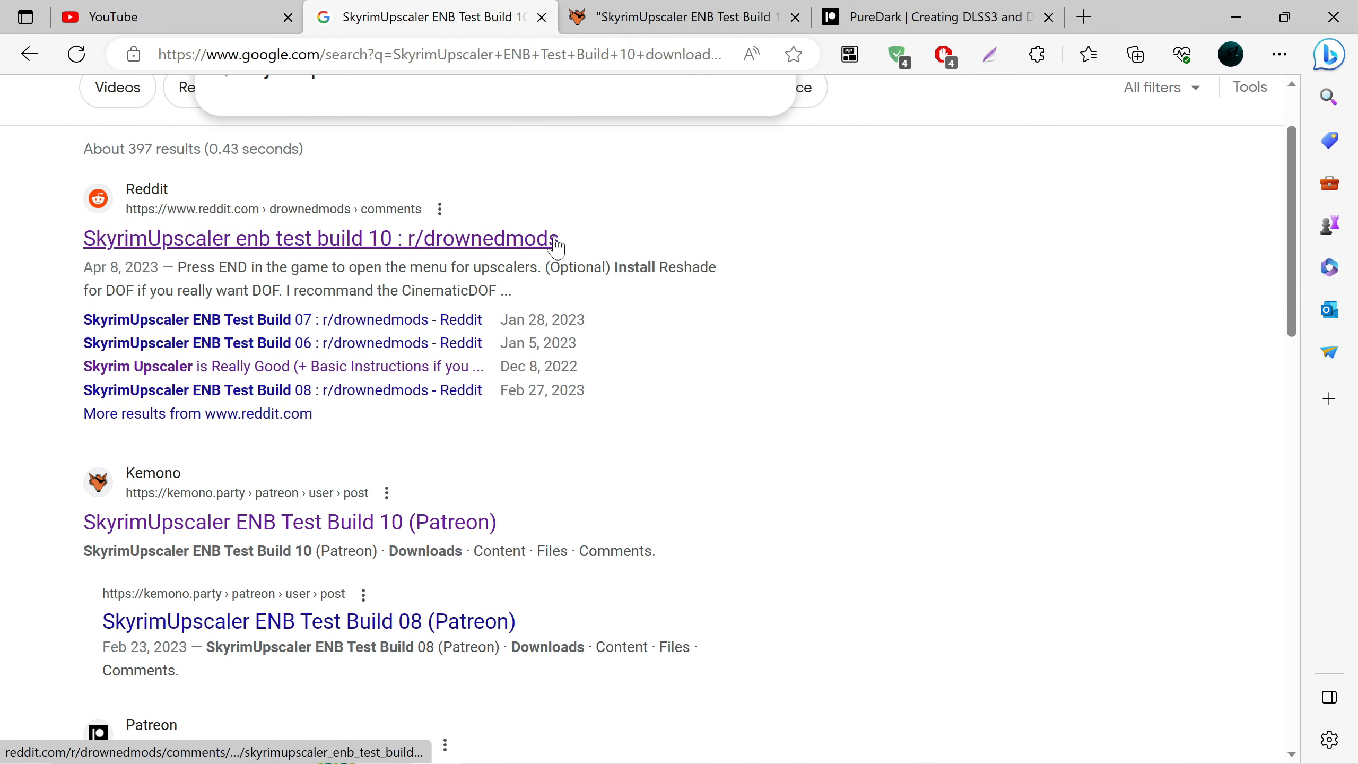
{"action": "scroll", "coordinate": [556, 246], "scroll_direction": "down", "scroll_amount": 4}
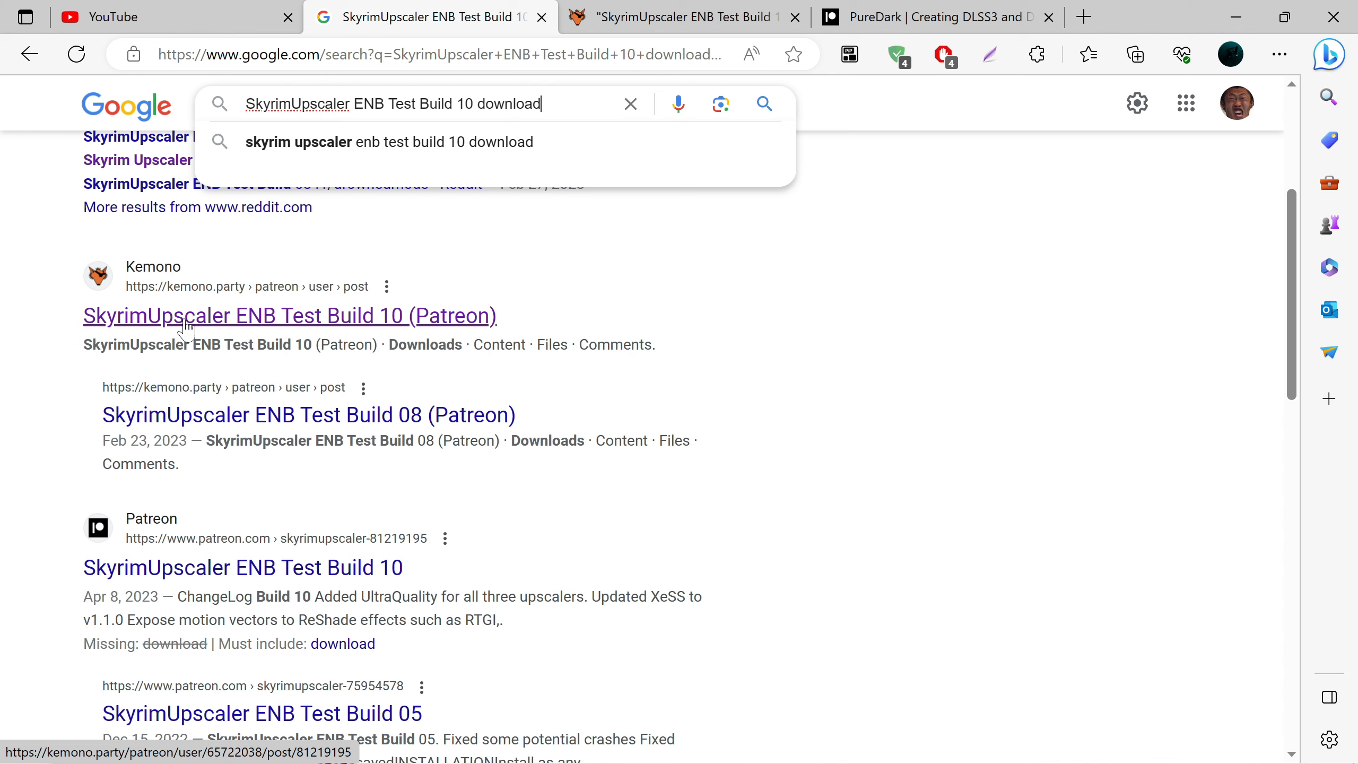
{"action": "left_click", "coordinate": [310, 324]}
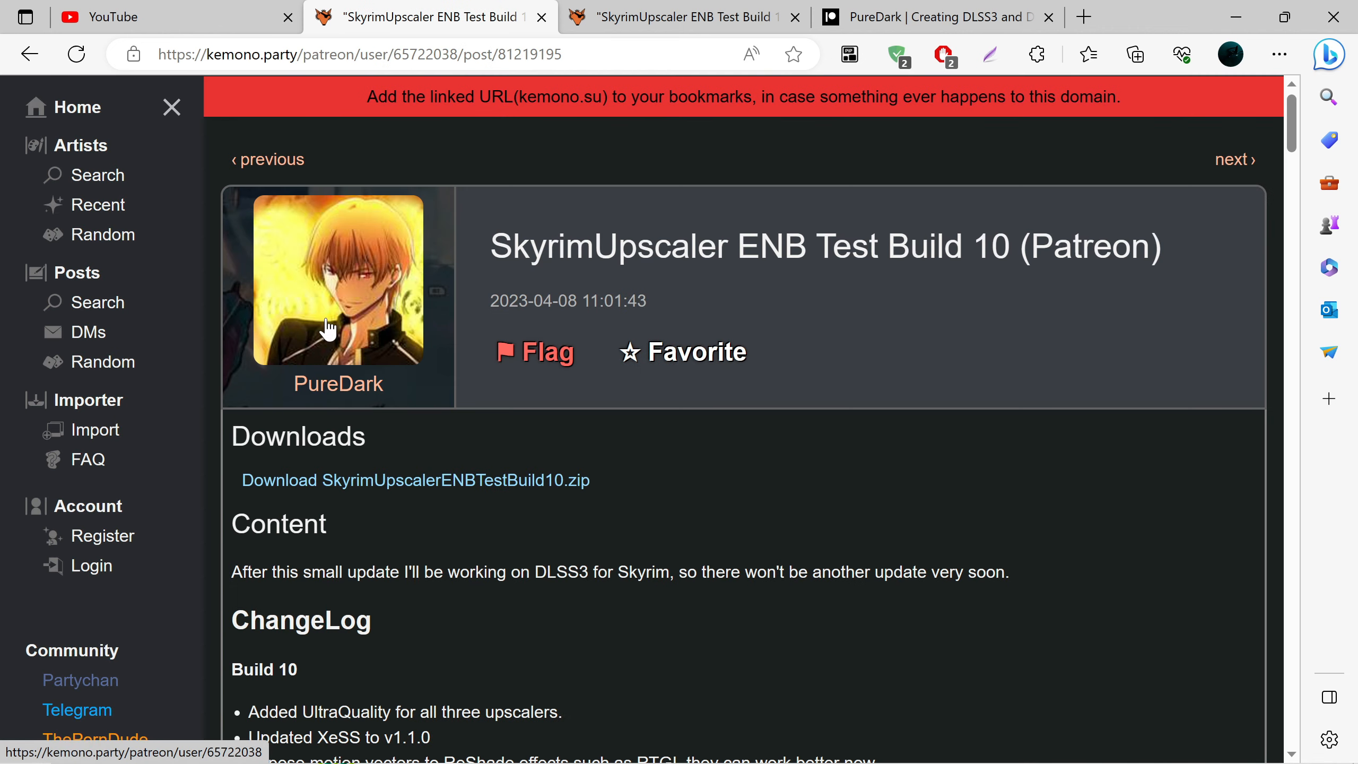
Try to download SkyrimUpscalerENBTestBuild10.zip, dismissing the duplicate download and closing the download manager
{"action": "scroll", "coordinate": [332, 331], "scroll_direction": "down", "scroll_amount": 3}
{"action": "scroll", "coordinate": [332, 332], "scroll_direction": "up", "scroll_amount": 4}
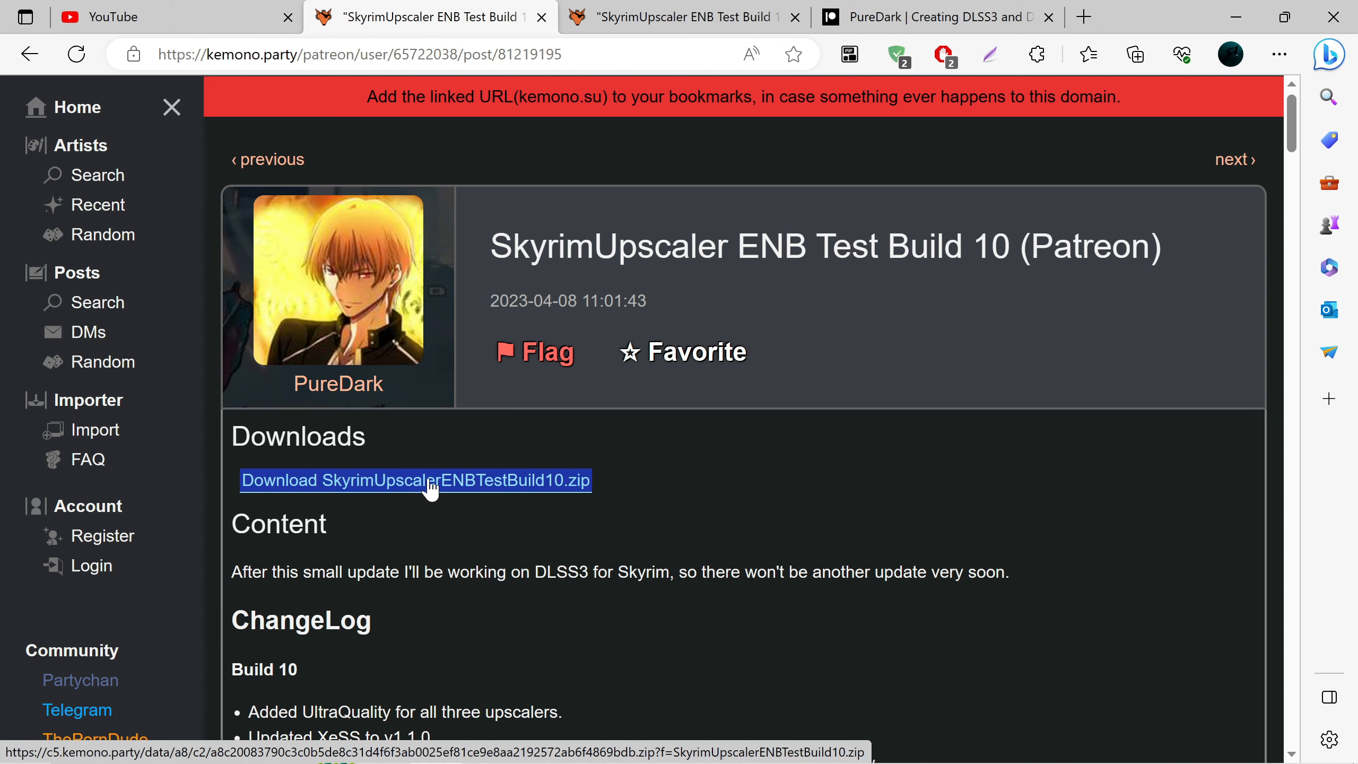
{"action": "left_click", "coordinate": [454, 484]}
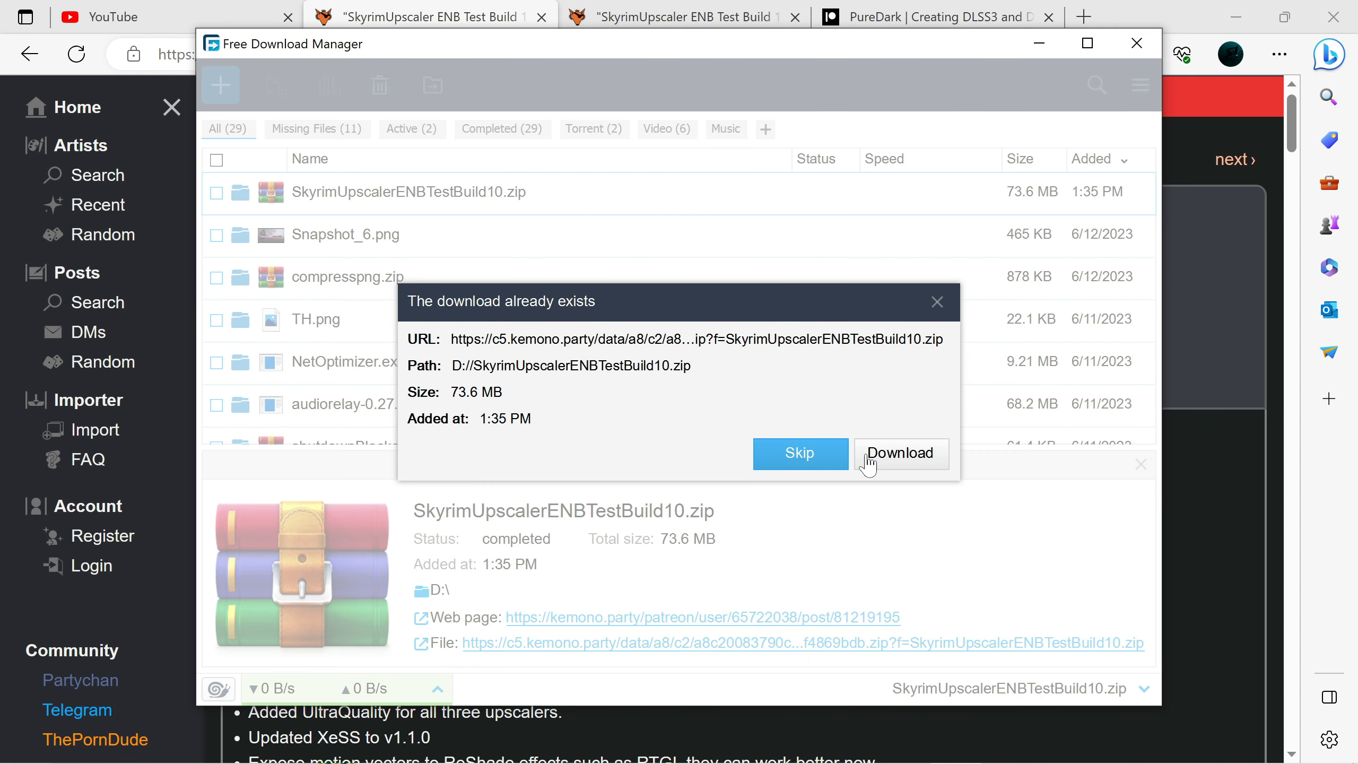
{"action": "left_click", "coordinate": [938, 304]}
{"action": "left_click", "coordinate": [1136, 43]}
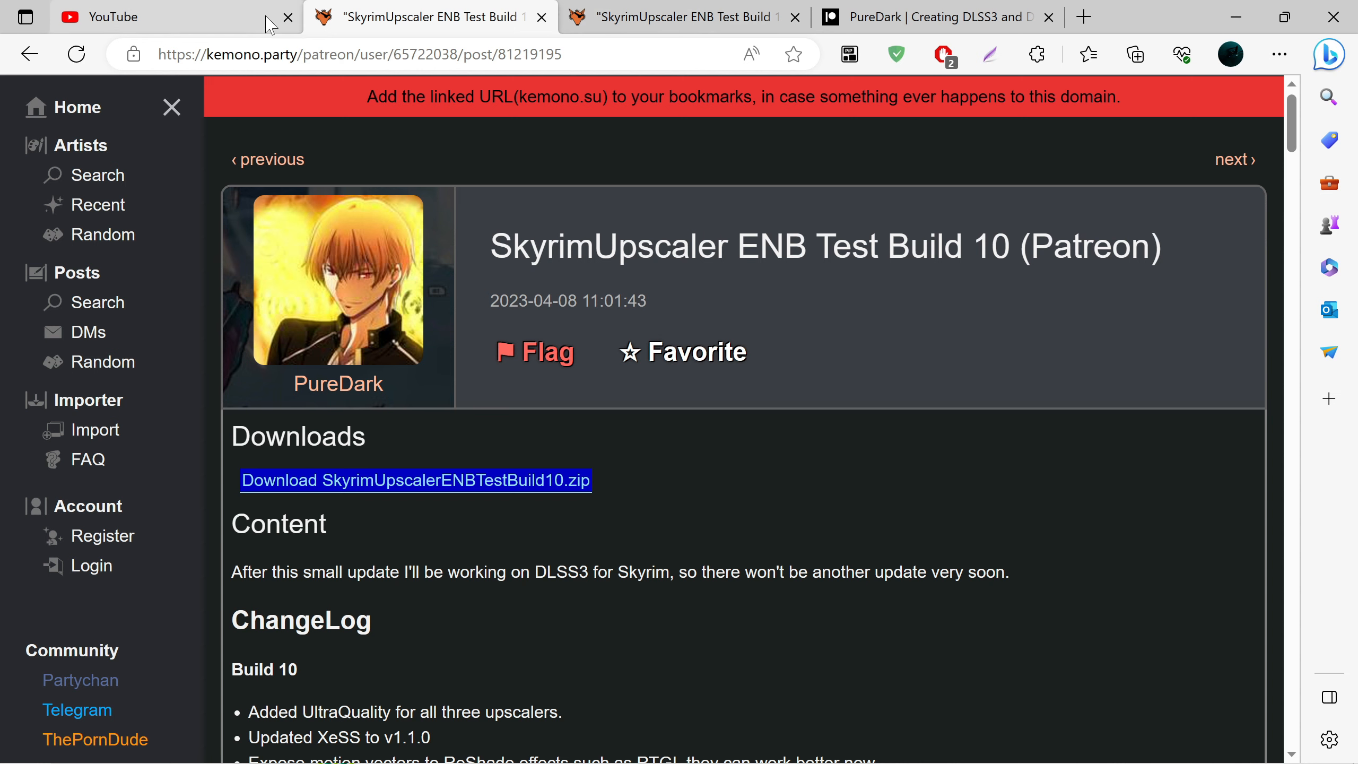
Close all remaining browser tabs and launch Mod Organizer from its desktop shortcut
{"action": "left_click", "coordinate": [287, 18]}
{"action": "left_click", "coordinate": [287, 17]}
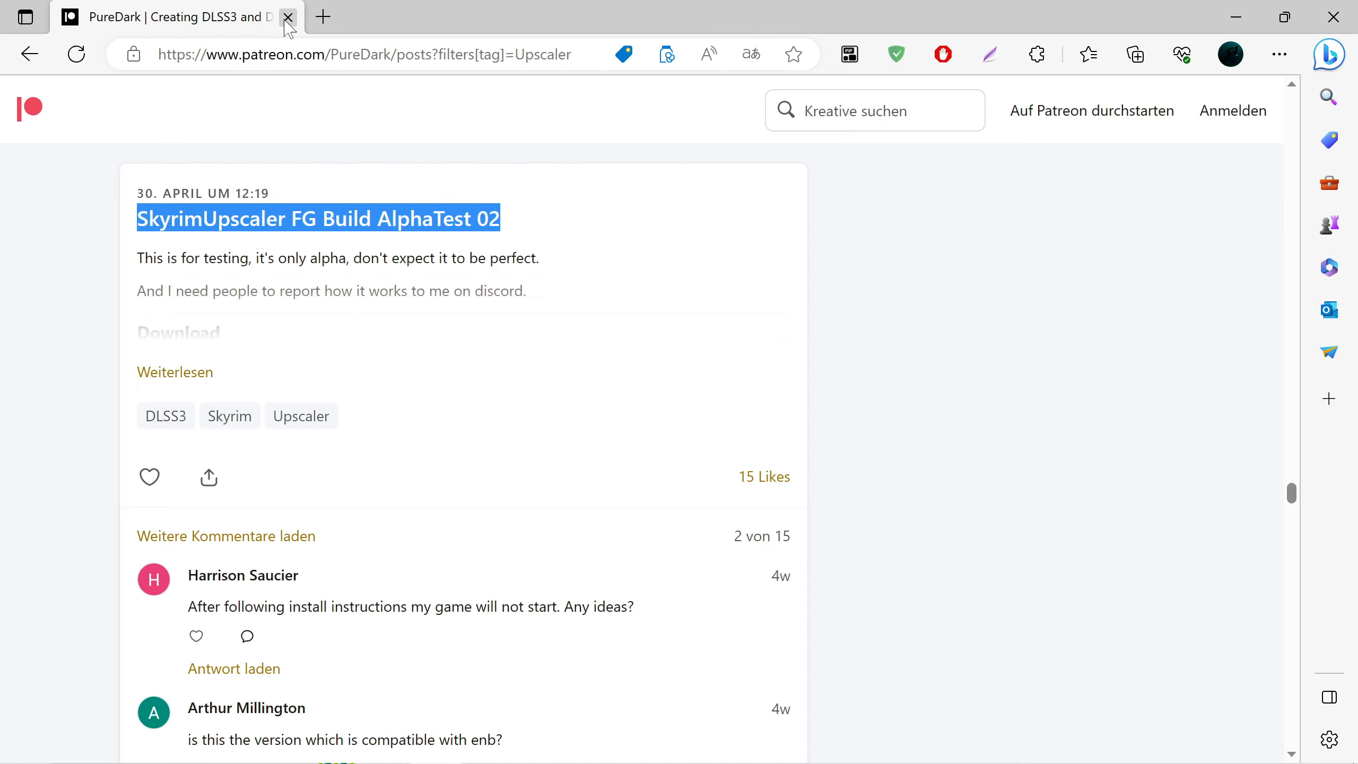
{"action": "left_click", "coordinate": [288, 18]}
{"action": "left_click", "coordinate": [278, 350]}
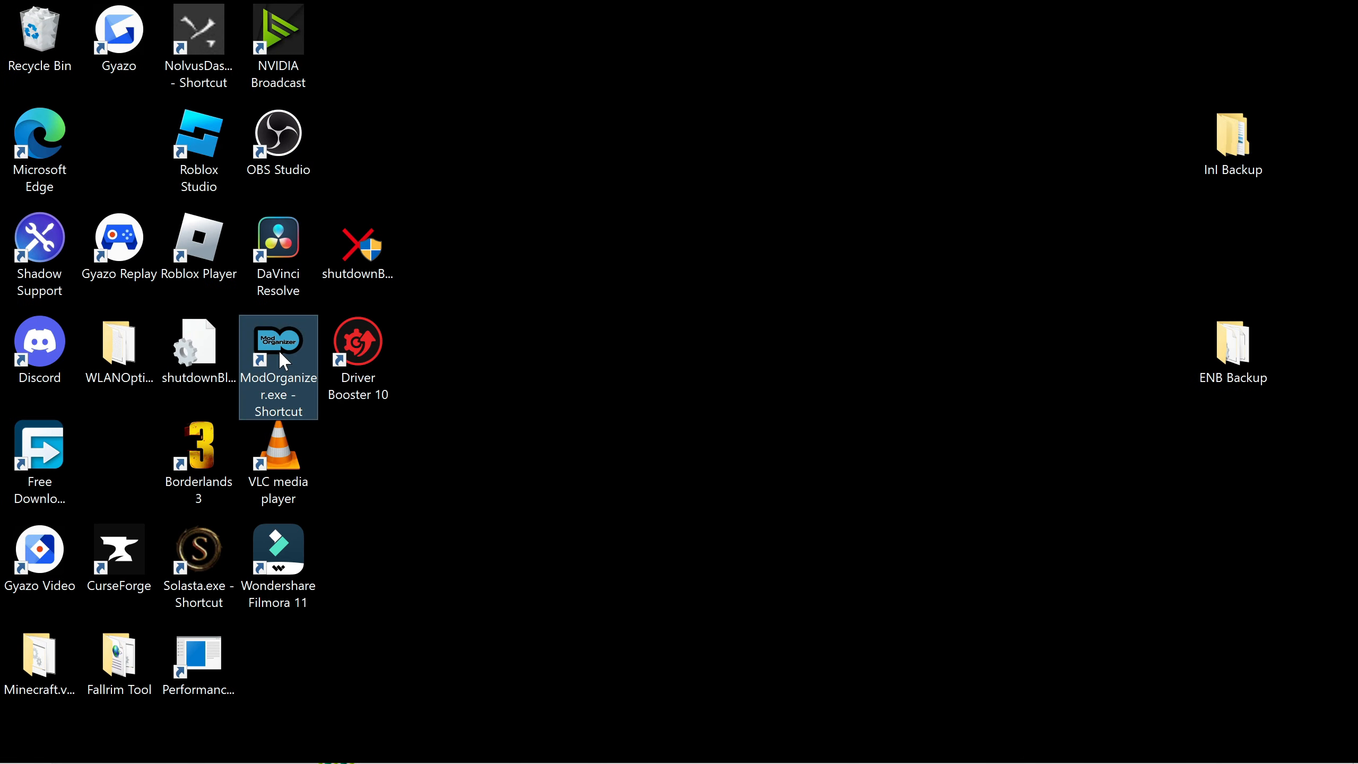
{"action": "left_click", "coordinate": [305, 353]}
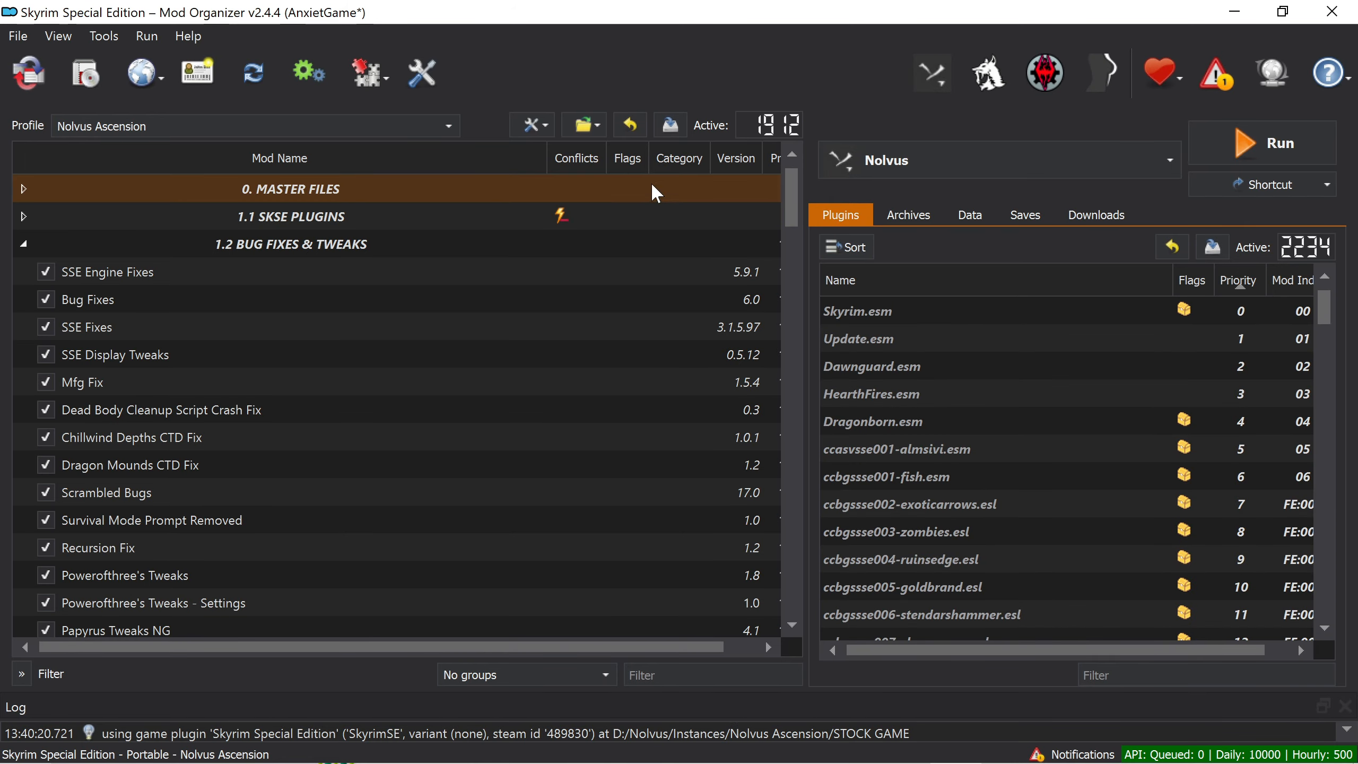
Try to install SkyrimUpscalerENBTestBuild10.zip from the ExtraStorage (D:) drive as a new mod
{"action": "left_click", "coordinate": [94, 80]}
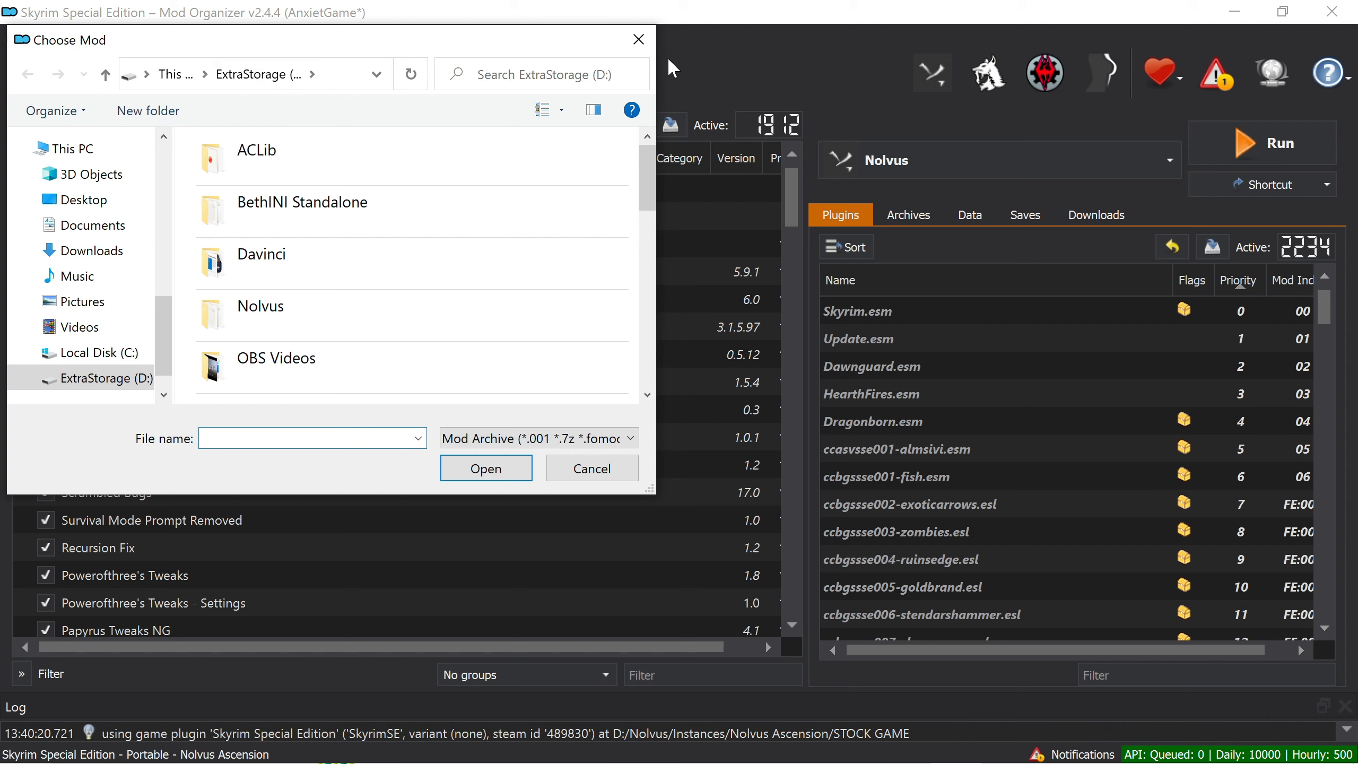
{"action": "left_click", "coordinate": [643, 49]}
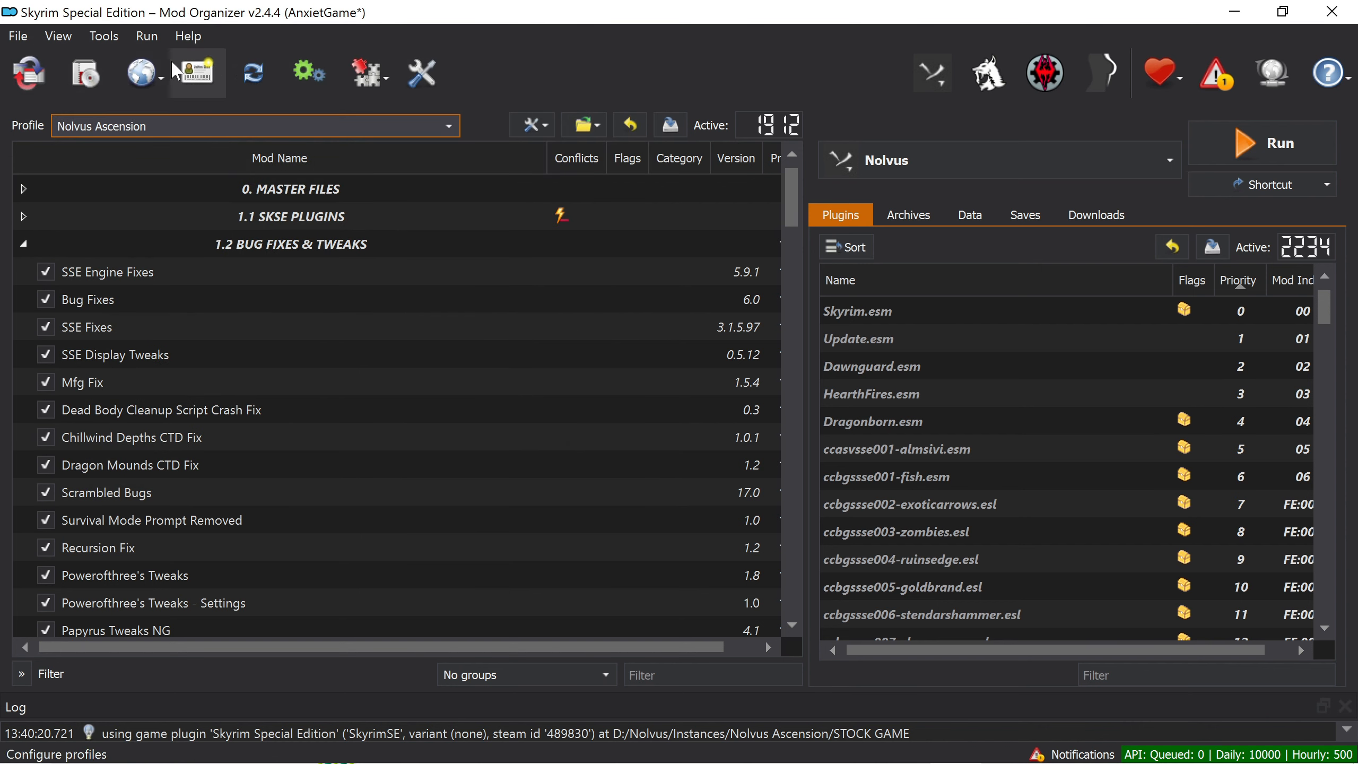
{"action": "left_click", "coordinate": [88, 81]}
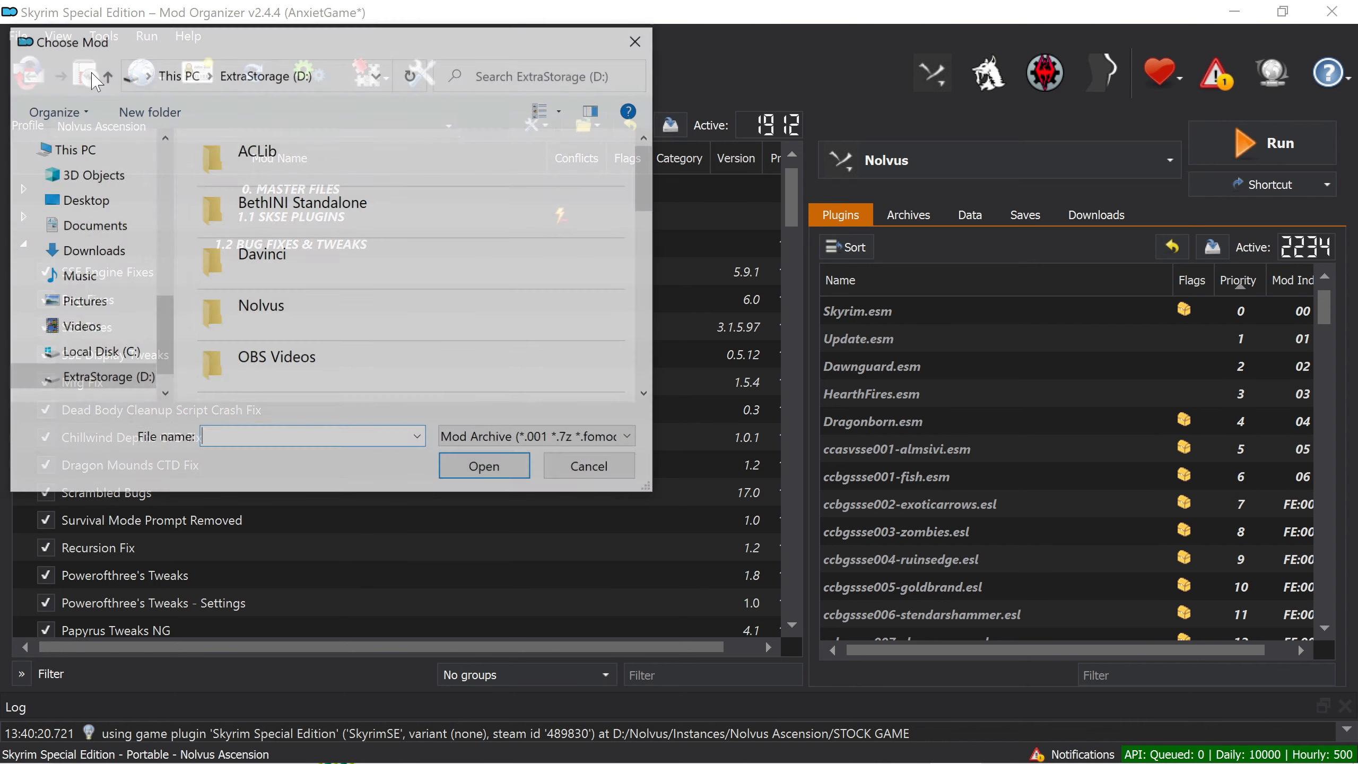
{"action": "scroll", "coordinate": [131, 227], "scroll_direction": "down", "scroll_amount": 1}
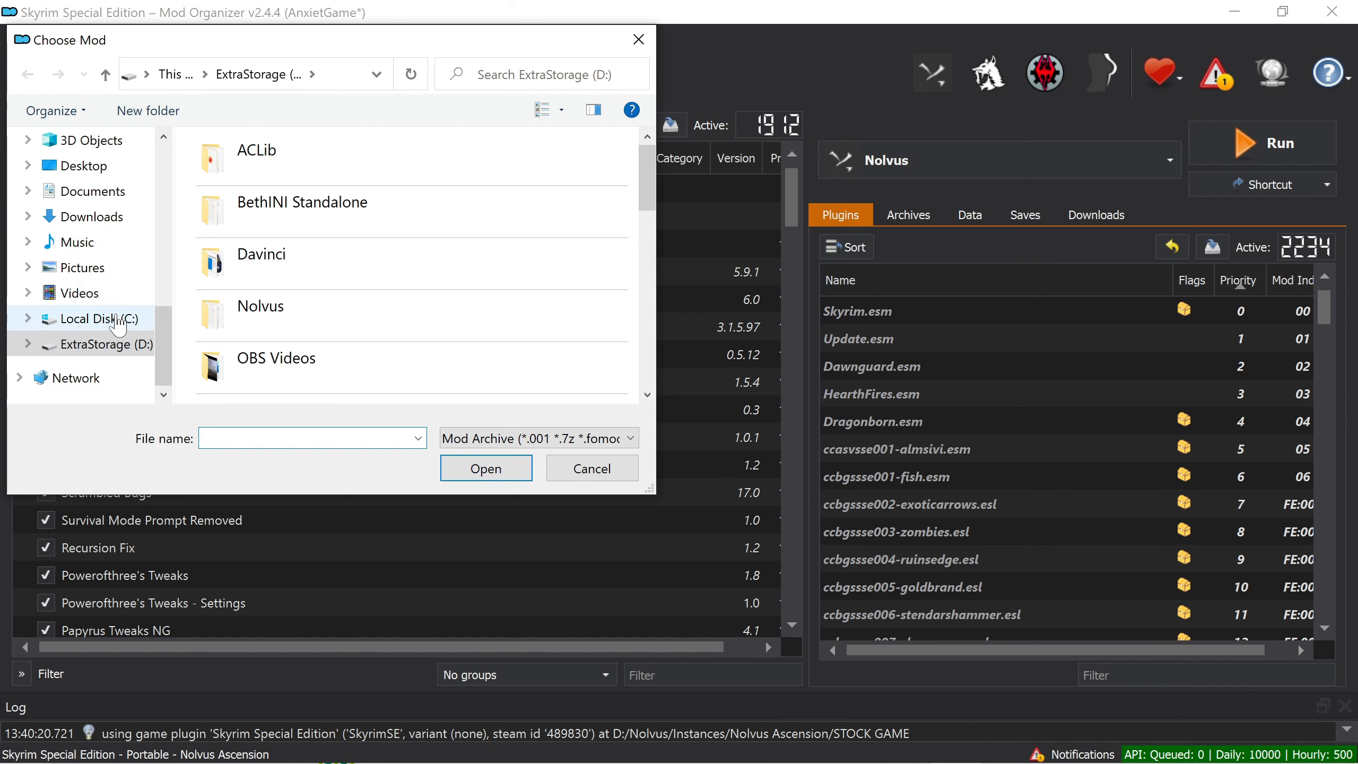
{"action": "scroll", "coordinate": [259, 327], "scroll_direction": "down", "scroll_amount": 8}
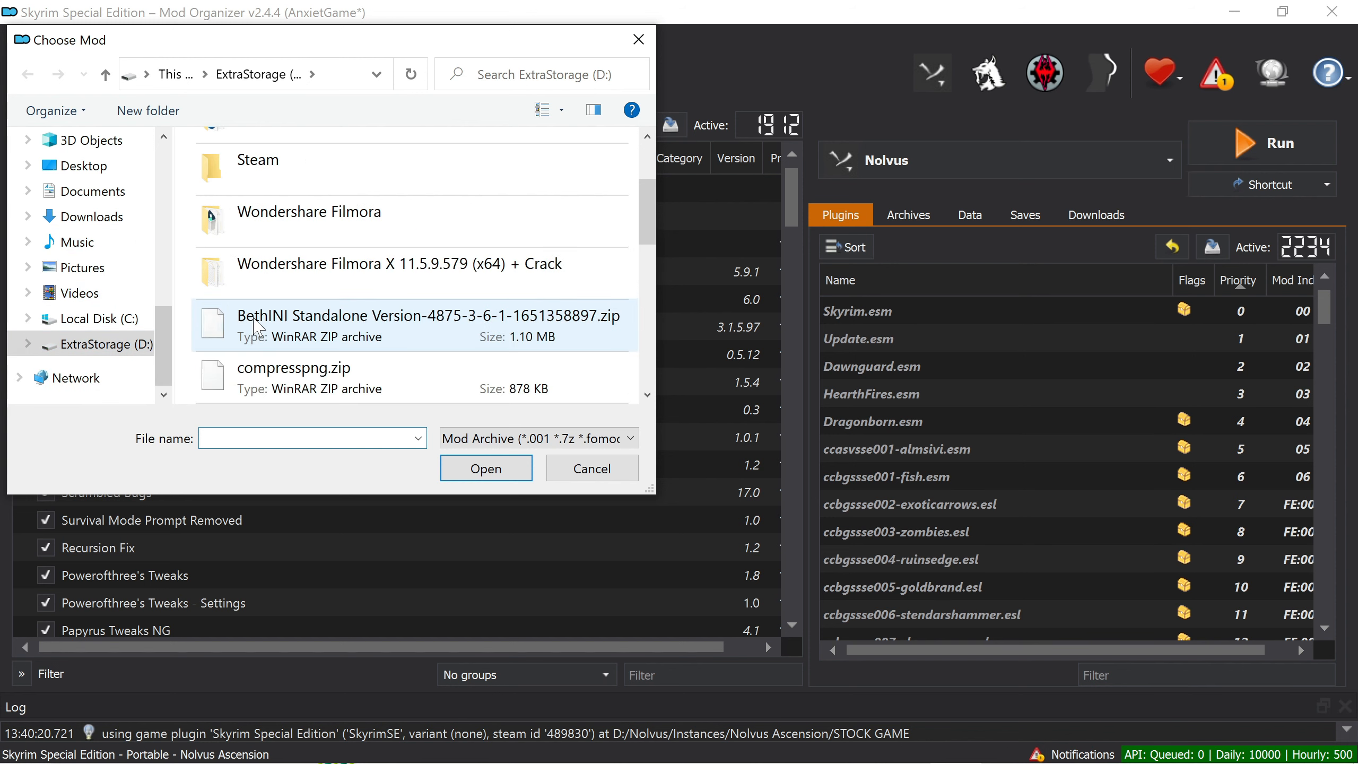
{"action": "scroll", "coordinate": [259, 326], "scroll_direction": "up", "scroll_amount": 3}
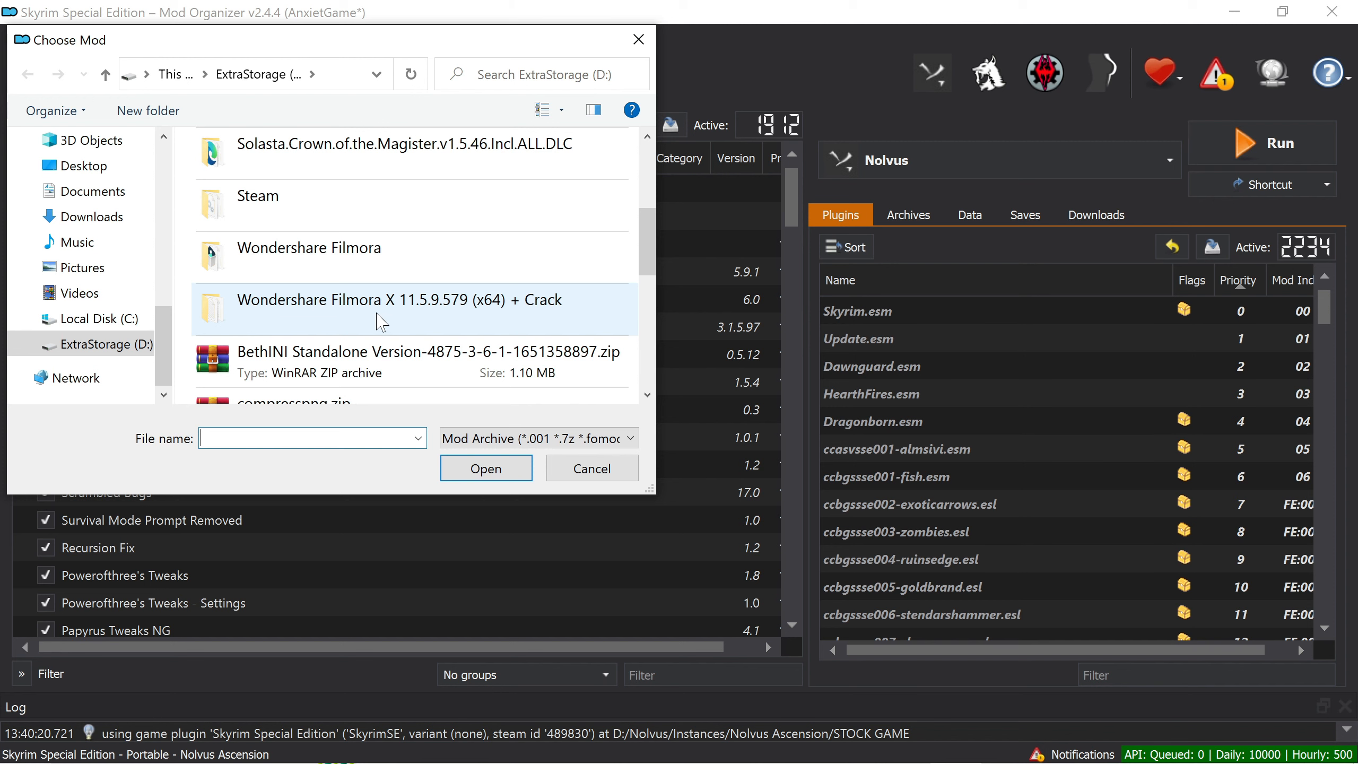
{"action": "left_click_drag", "start_coordinate": [646, 245], "coordinate": [644, 359]}
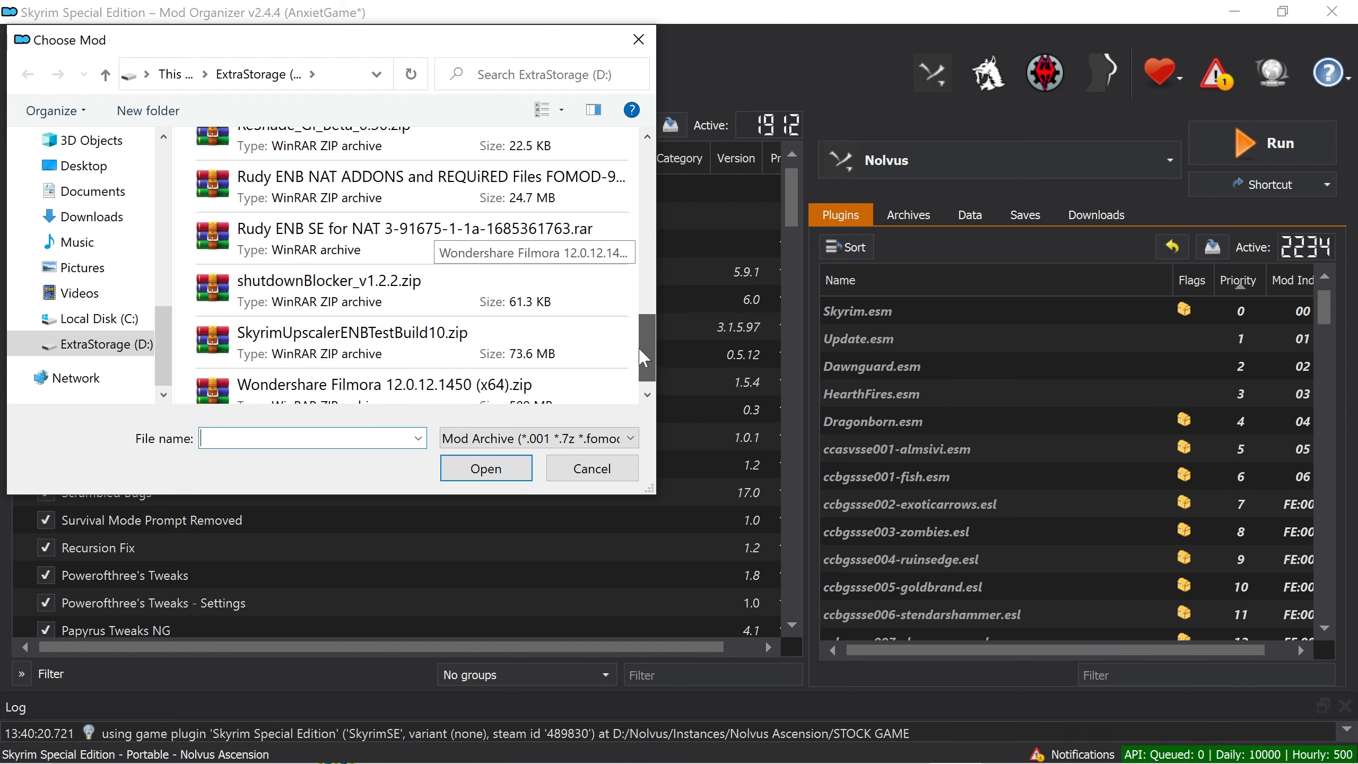
{"action": "double_click", "coordinate": [396, 328]}
{"action": "left_click", "coordinate": [515, 407]}
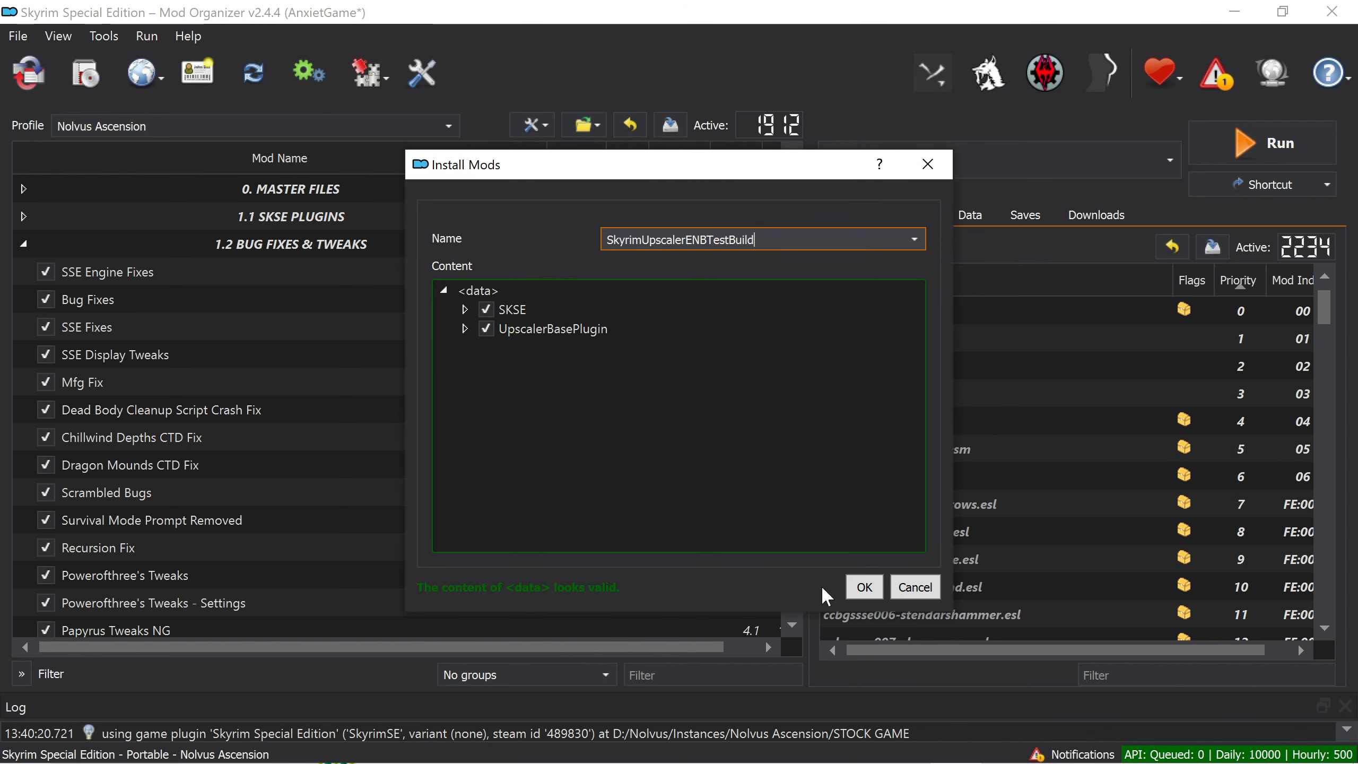
{"action": "left_click", "coordinate": [902, 593]}
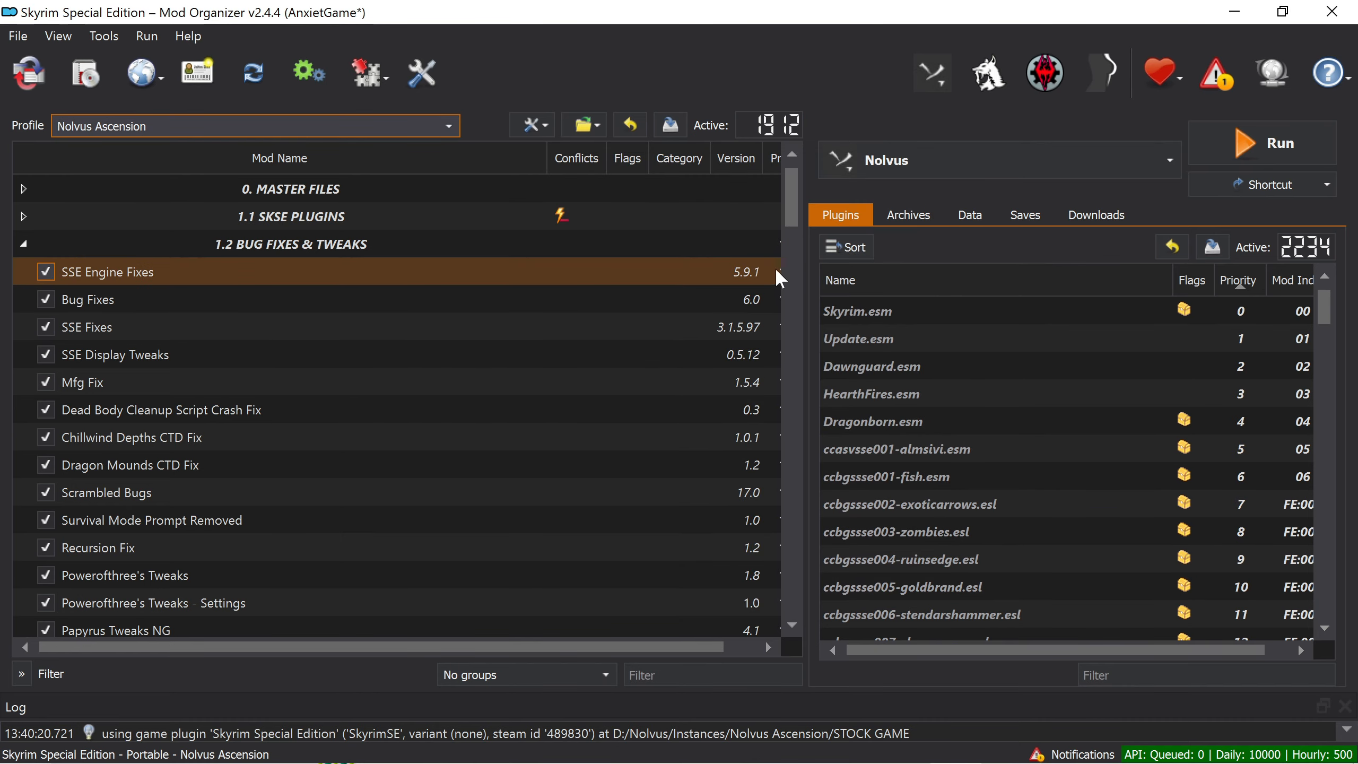
Open SkyrimUpscaler.ini of the SkyrimUpscalerENBTestBuild mod, listed under 11. ENB & RESHADE
{"action": "left_click_drag", "start_coordinate": [791, 180], "coordinate": [805, 662]}
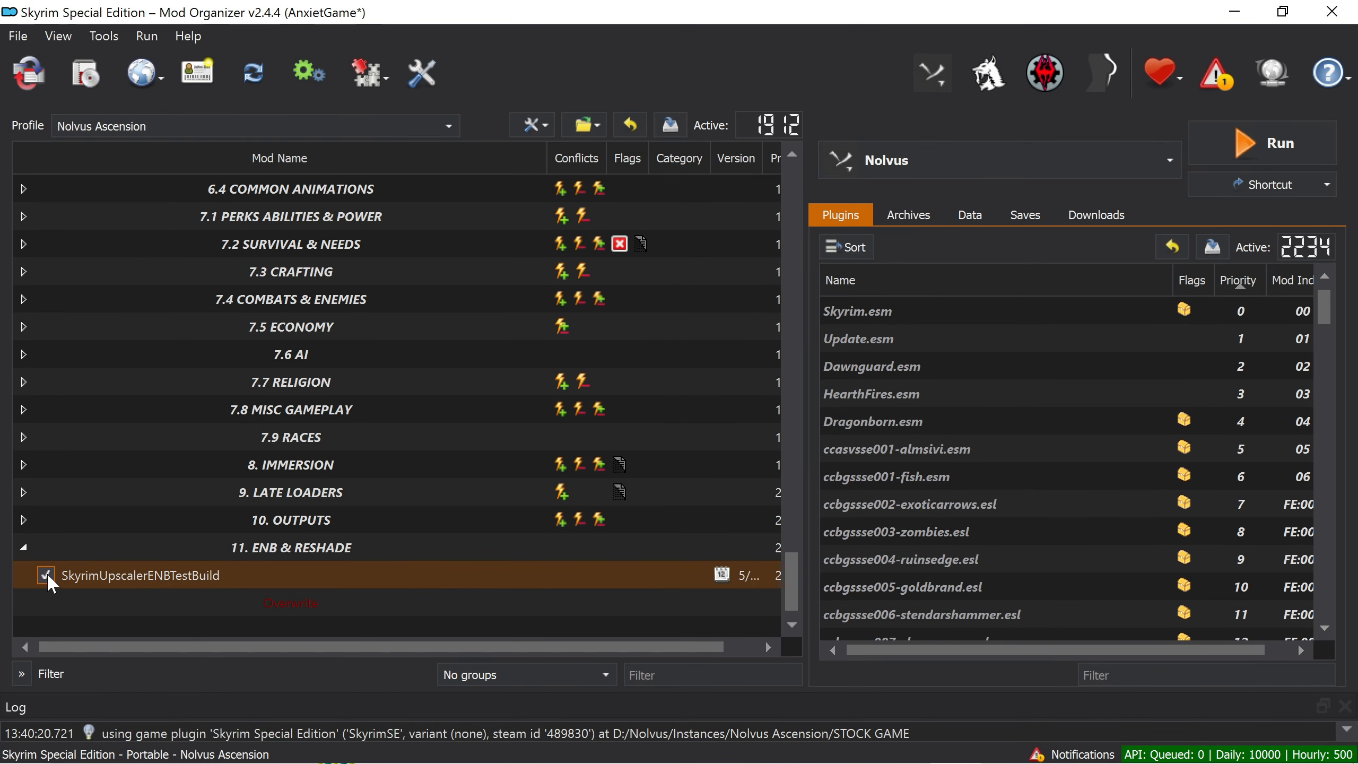
{"action": "double_click", "coordinate": [154, 579]}
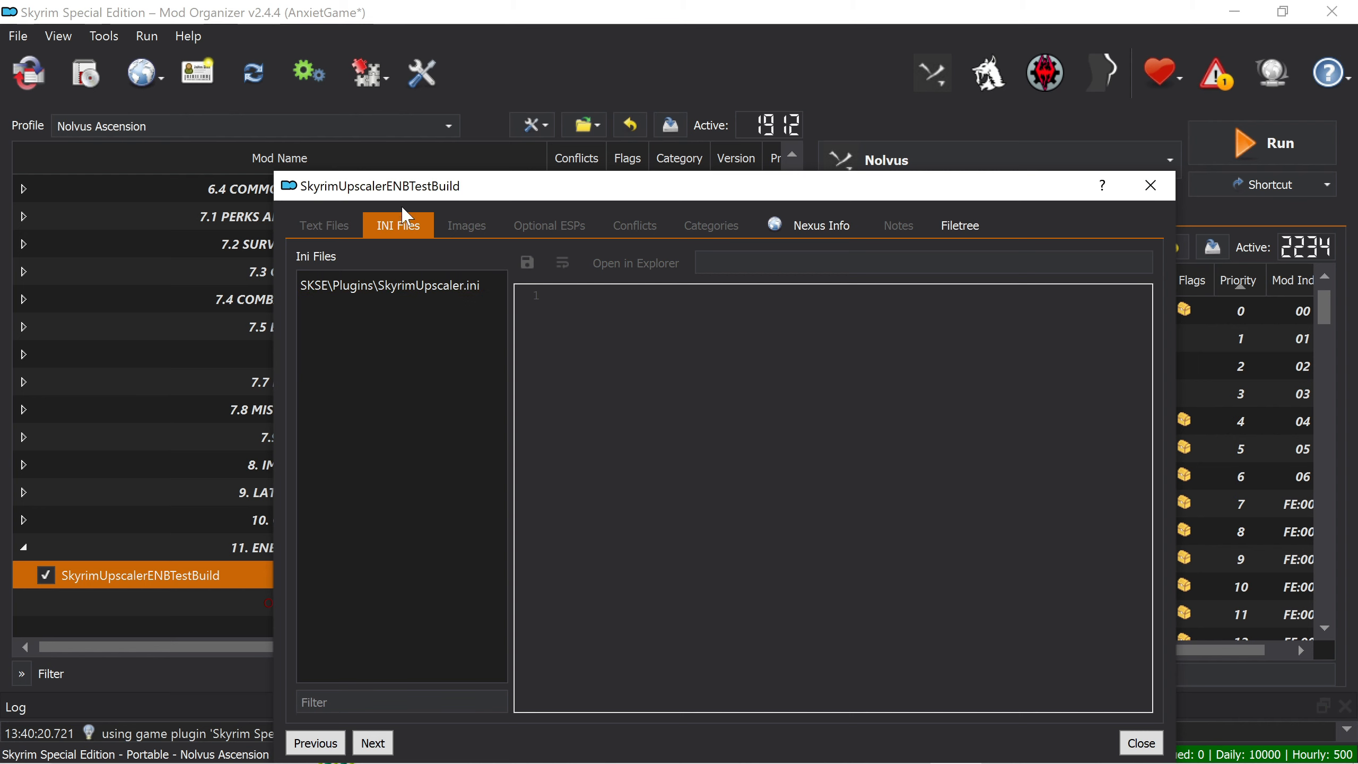
{"action": "left_click", "coordinate": [385, 287]}
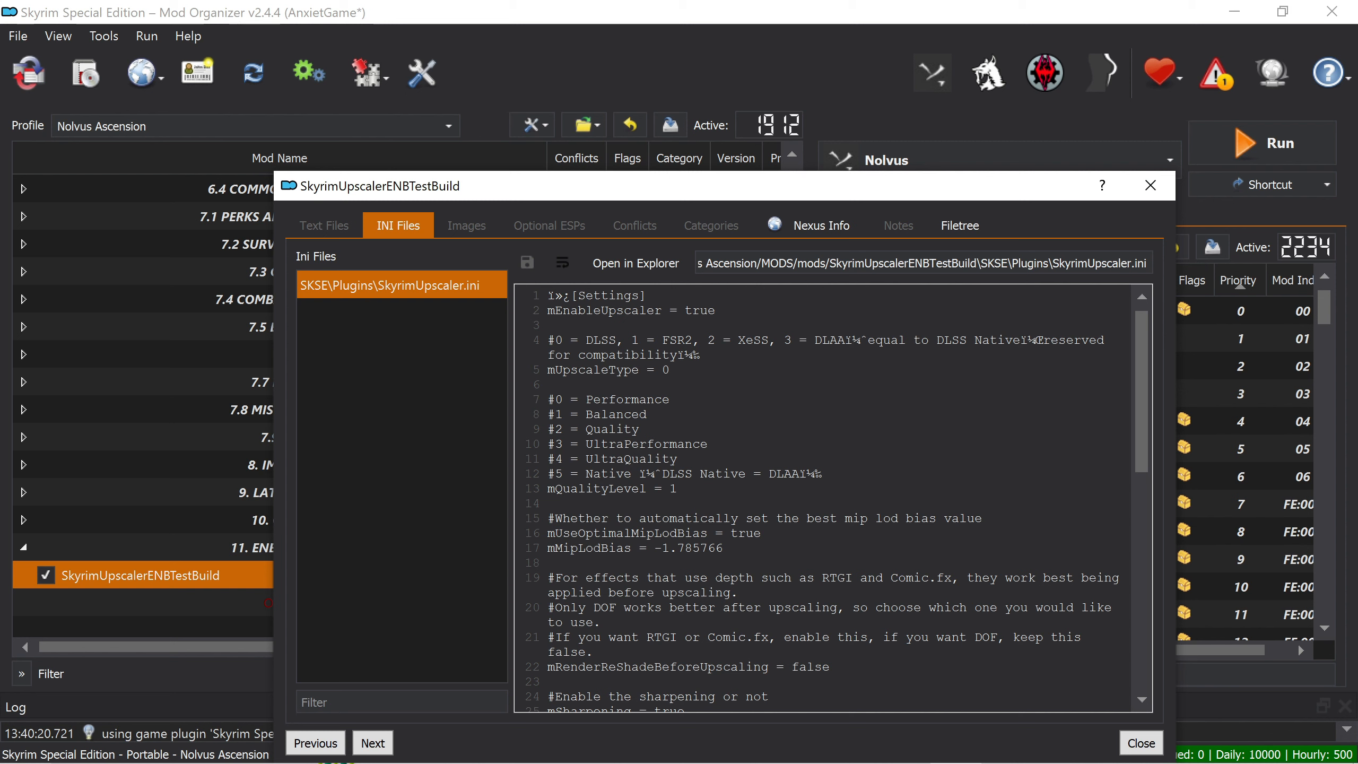
Examine the mUpscaleType setting, the quality mode options and the mQualityLevel value in SkyrimUpscaler.ini
{"action": "mouse_move", "coordinate": [672, 370]}
{"action": "left_mouse_down"}
{"action": "mouse_move", "coordinate": [647, 370]}
{"action": "mouse_move", "coordinate": [671, 370]}
{"action": "left_mouse_up"}
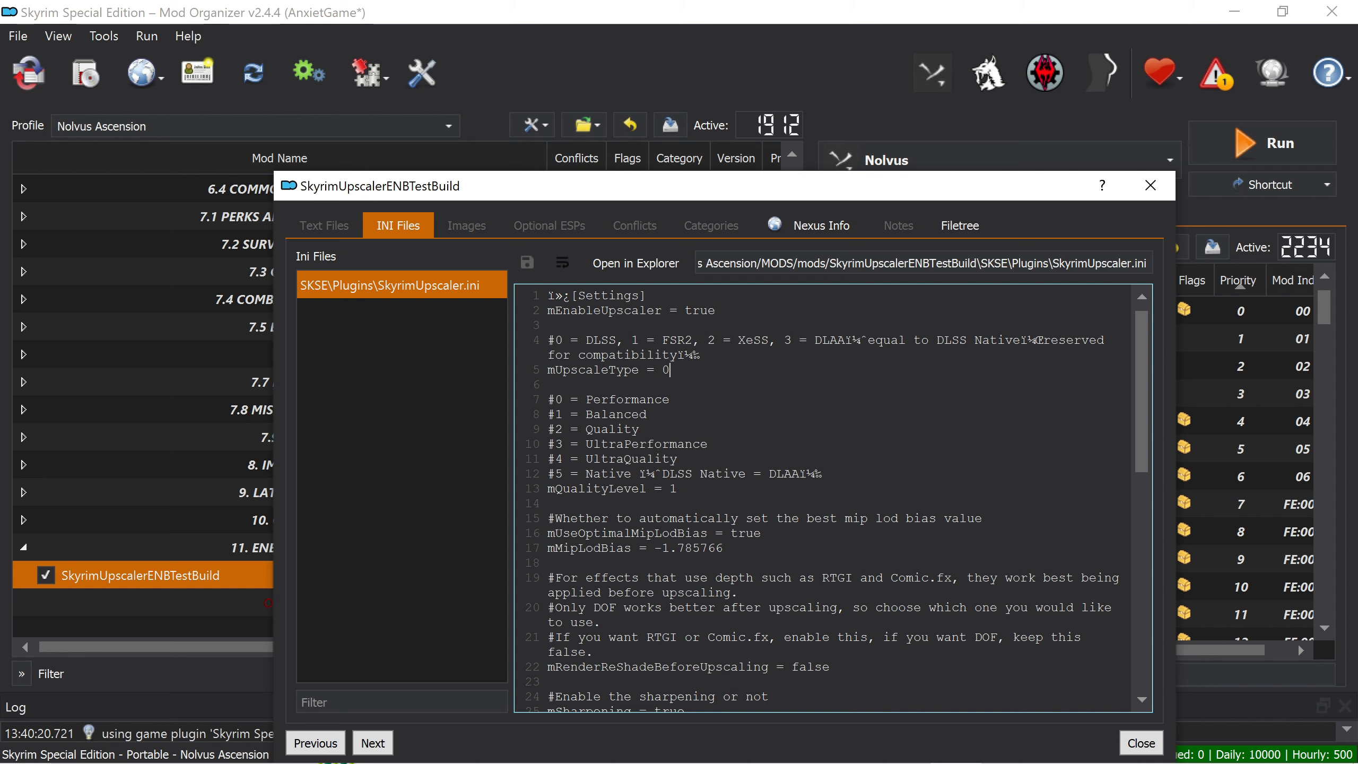
{"action": "left_click_drag", "start_coordinate": [585, 399], "coordinate": [670, 399]}
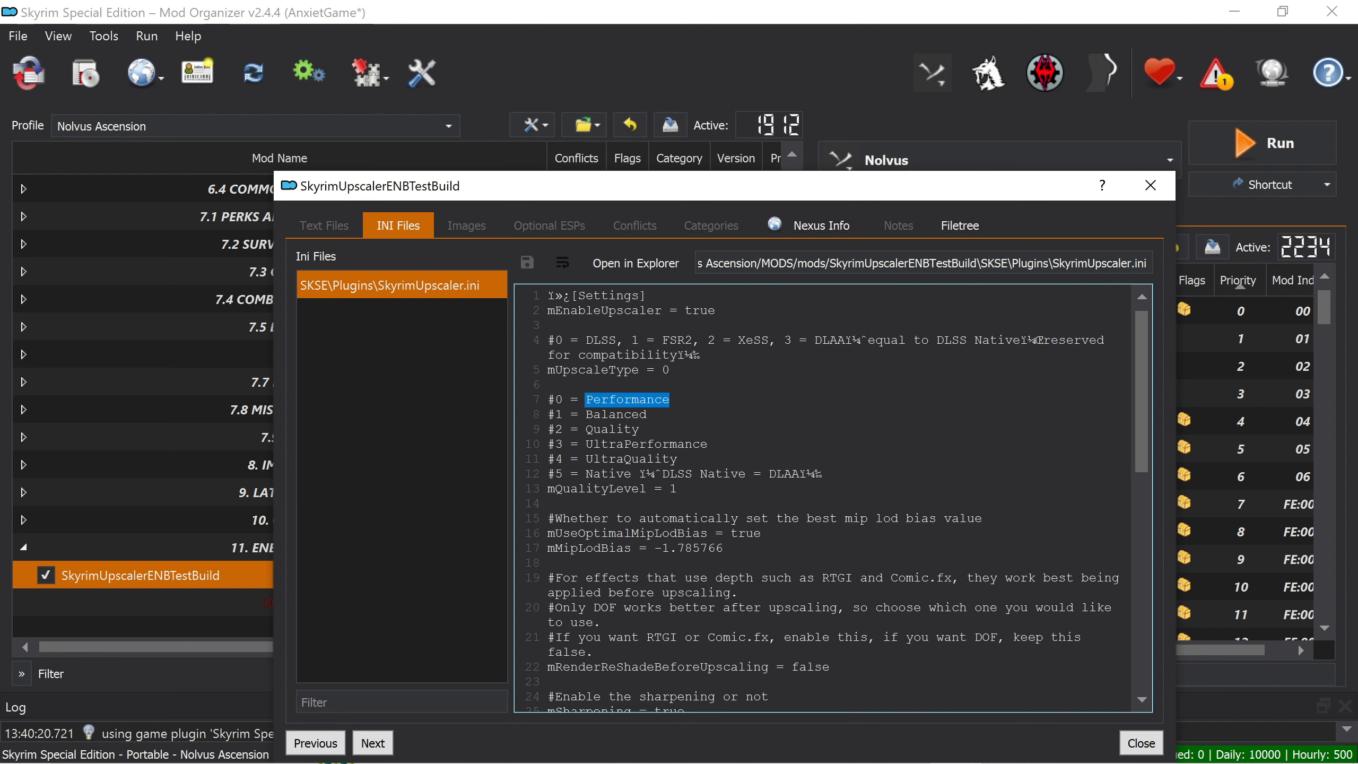
{"action": "left_click_drag", "start_coordinate": [586, 415], "coordinate": [670, 399]}
{"action": "left_click_drag", "start_coordinate": [585, 430], "coordinate": [670, 458]}
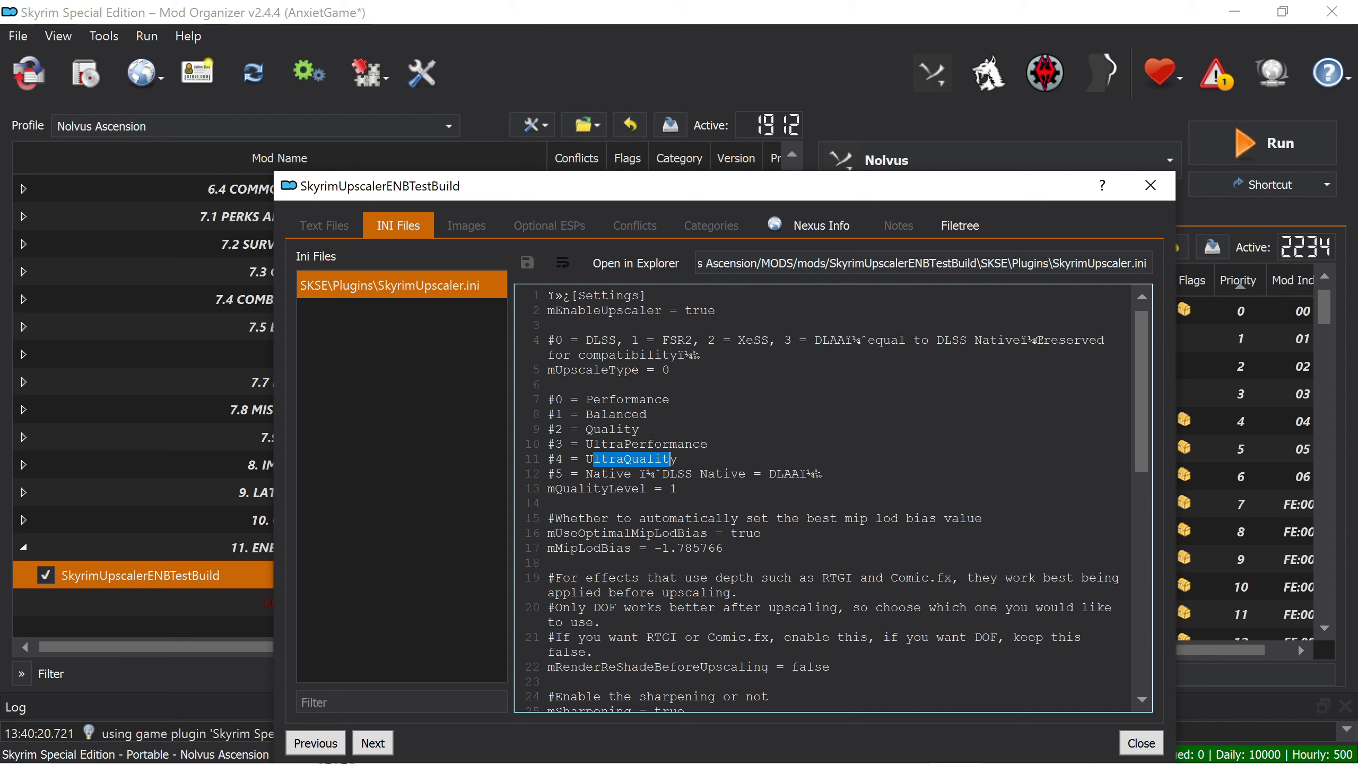
{"action": "left_click_drag", "start_coordinate": [585, 399], "coordinate": [670, 400]}
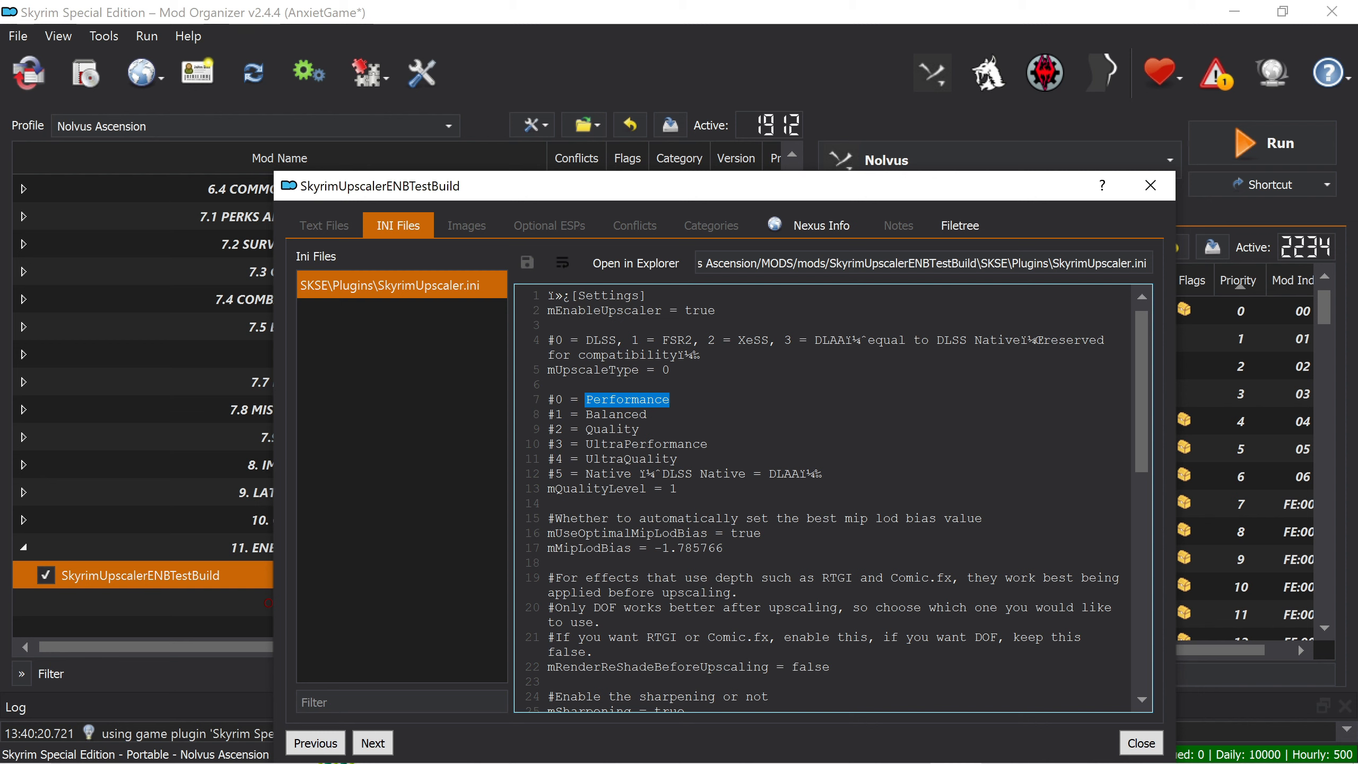
{"action": "left_click", "coordinate": [587, 399]}
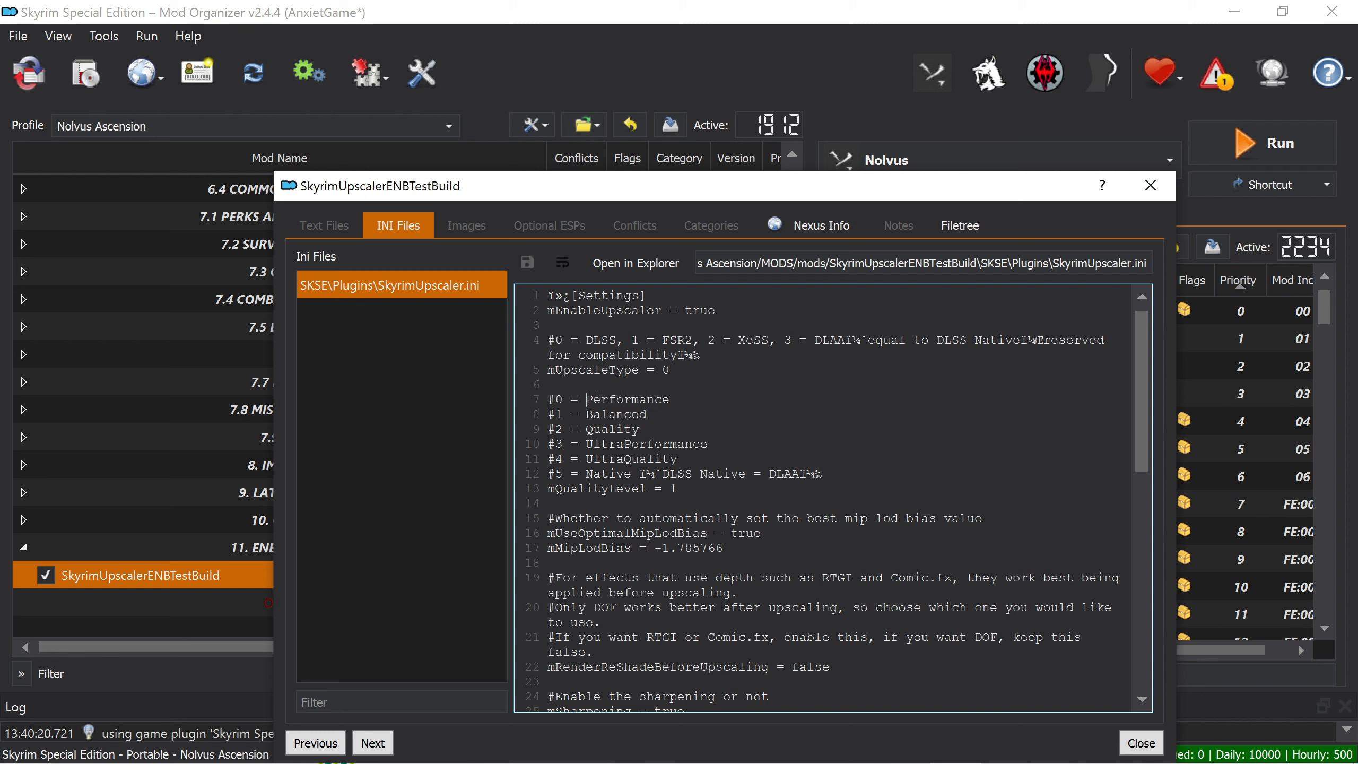
{"action": "left_click_drag", "start_coordinate": [587, 399], "coordinate": [669, 399]}
{"action": "left_click", "coordinate": [648, 415]}
{"action": "double_click", "coordinate": [673, 489]}
{"action": "left_click", "coordinate": [679, 489]}
{"action": "key", "text": "shift+Left"}
Review the sharpening, DLSS preset, FOV and hotkey settings in SkyrimUpscaler.ini and close the mod's details
{"action": "scroll", "coordinate": [824, 498], "scroll_direction": "down", "scroll_amount": 7}
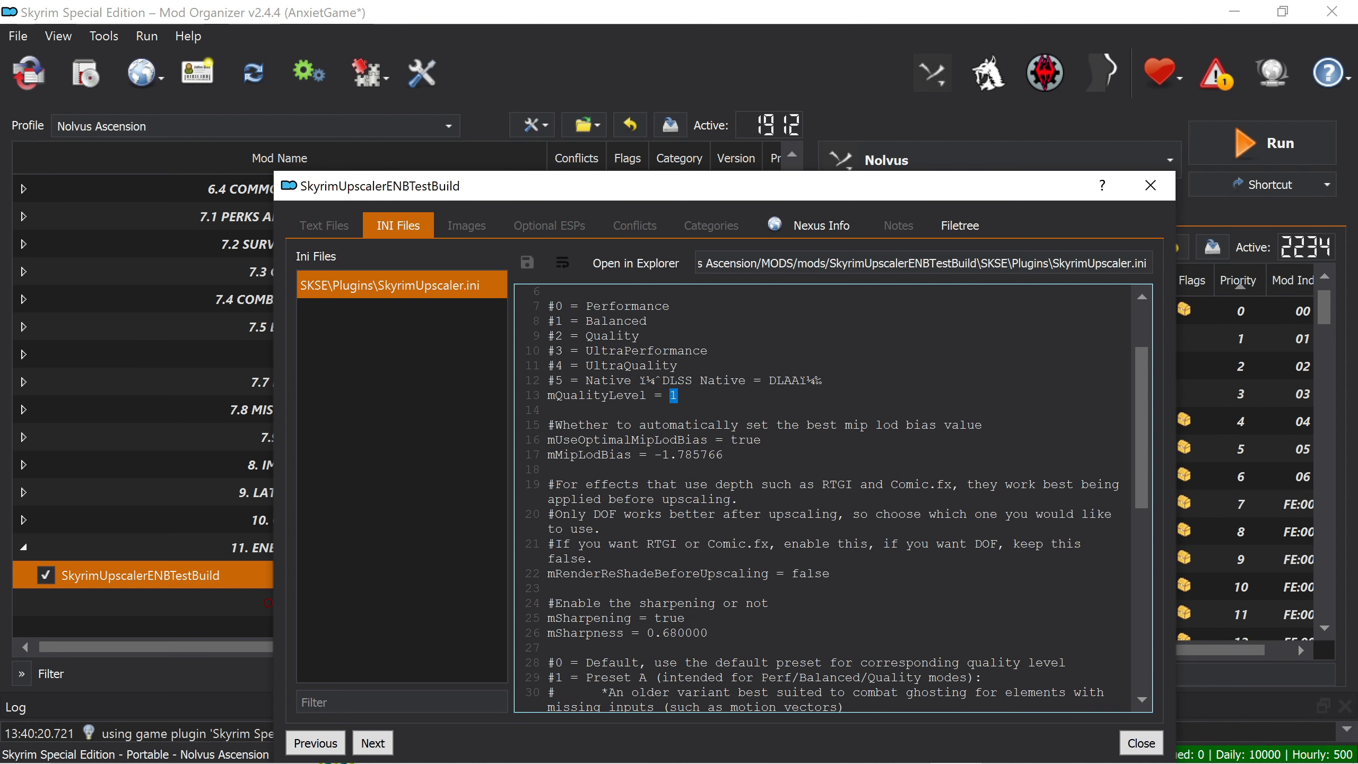
{"action": "scroll", "coordinate": [823, 498], "scroll_direction": "down", "scroll_amount": 4}
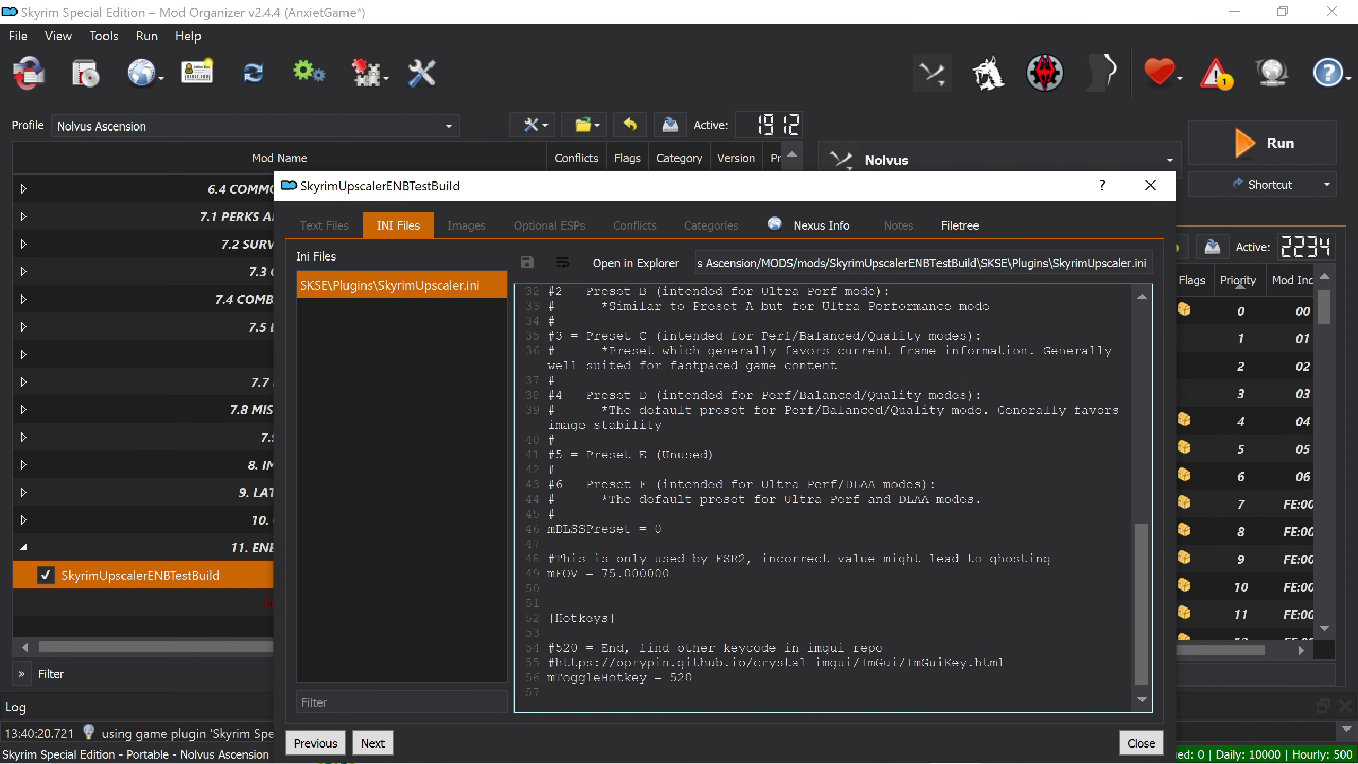
{"action": "scroll", "coordinate": [823, 498], "scroll_direction": "up", "scroll_amount": 8}
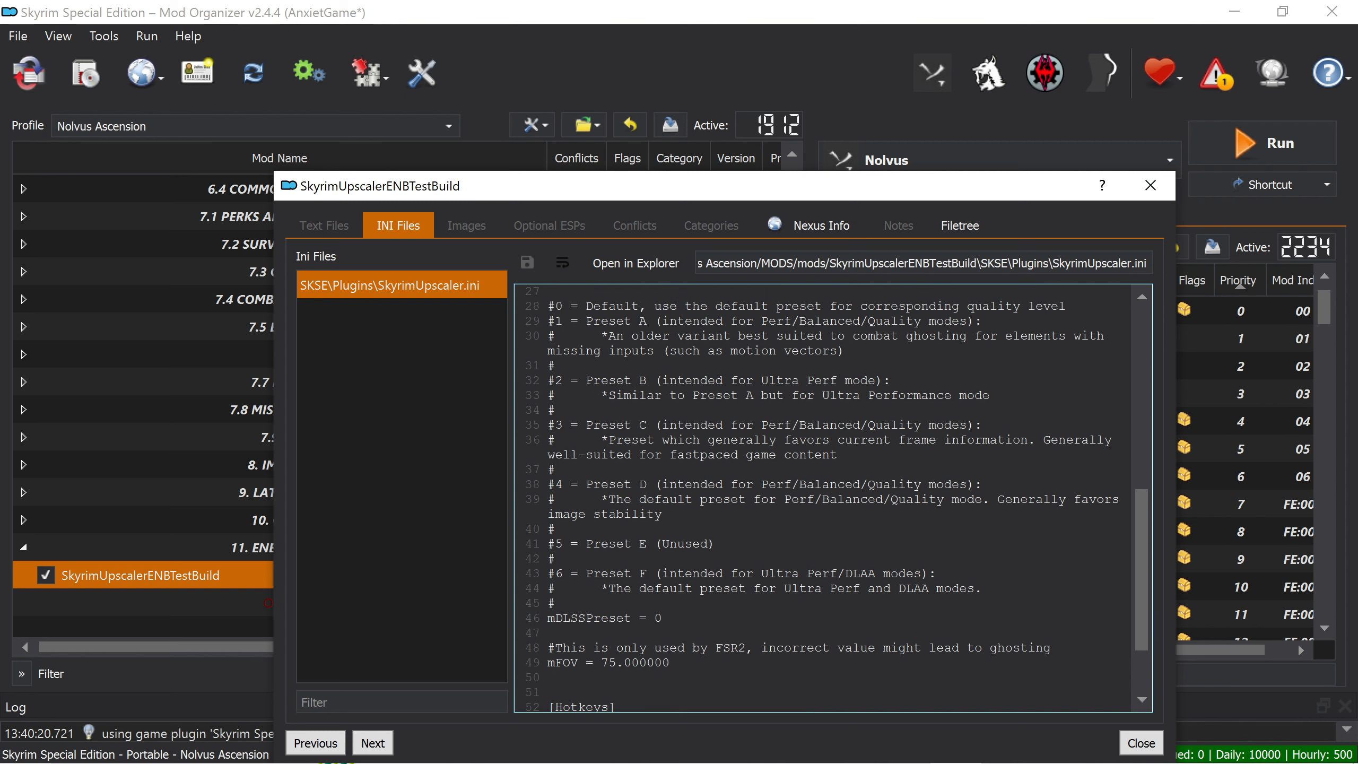
{"action": "scroll", "coordinate": [823, 497], "scroll_direction": "up", "scroll_amount": 2}
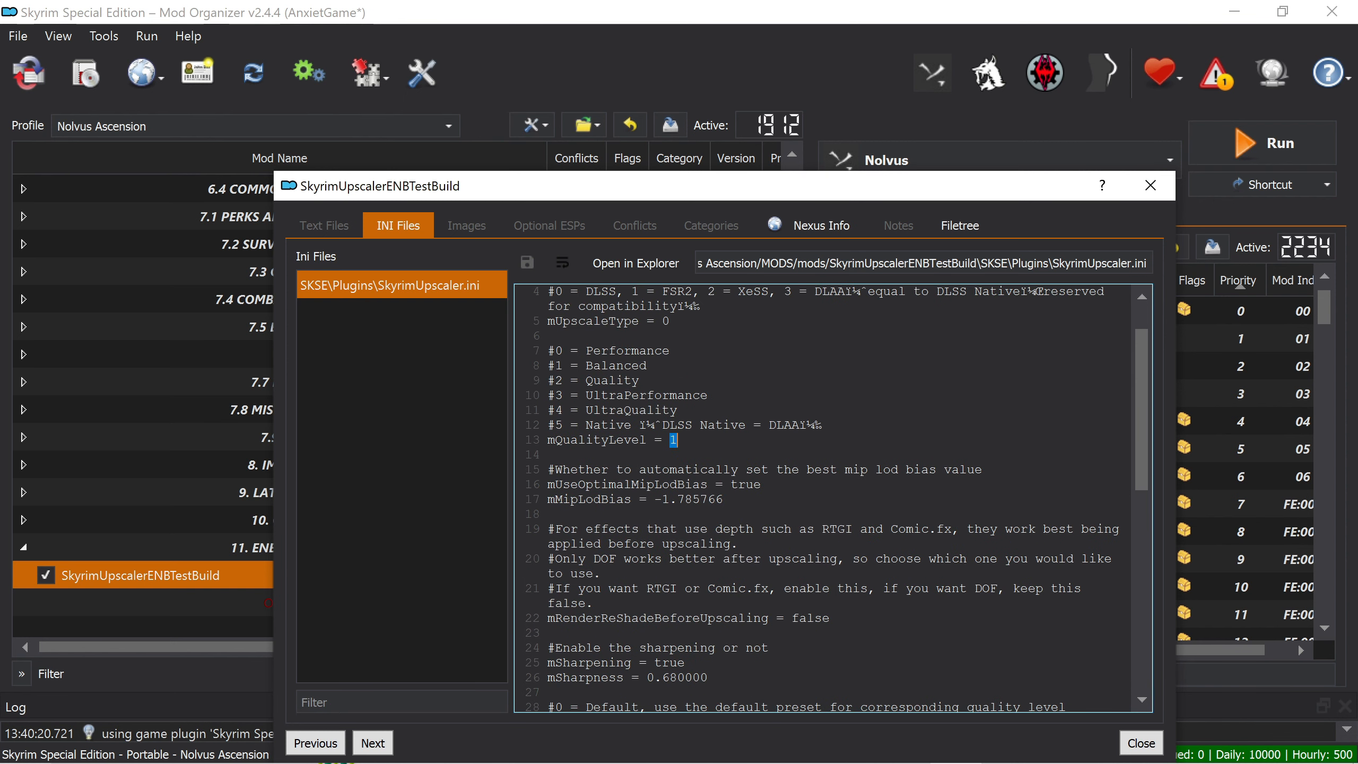
{"action": "mouse_move", "coordinate": [1141, 754]}
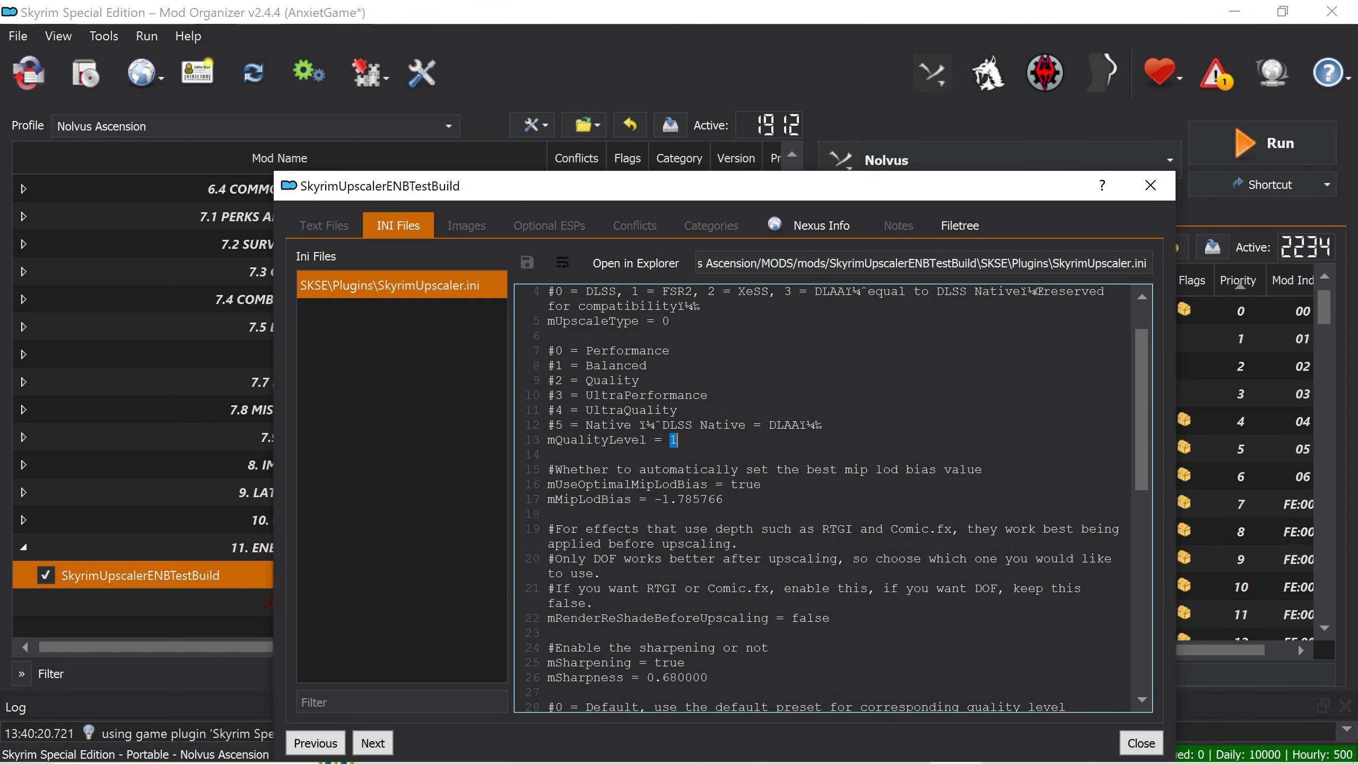
{"action": "left_click", "coordinate": [1133, 736]}
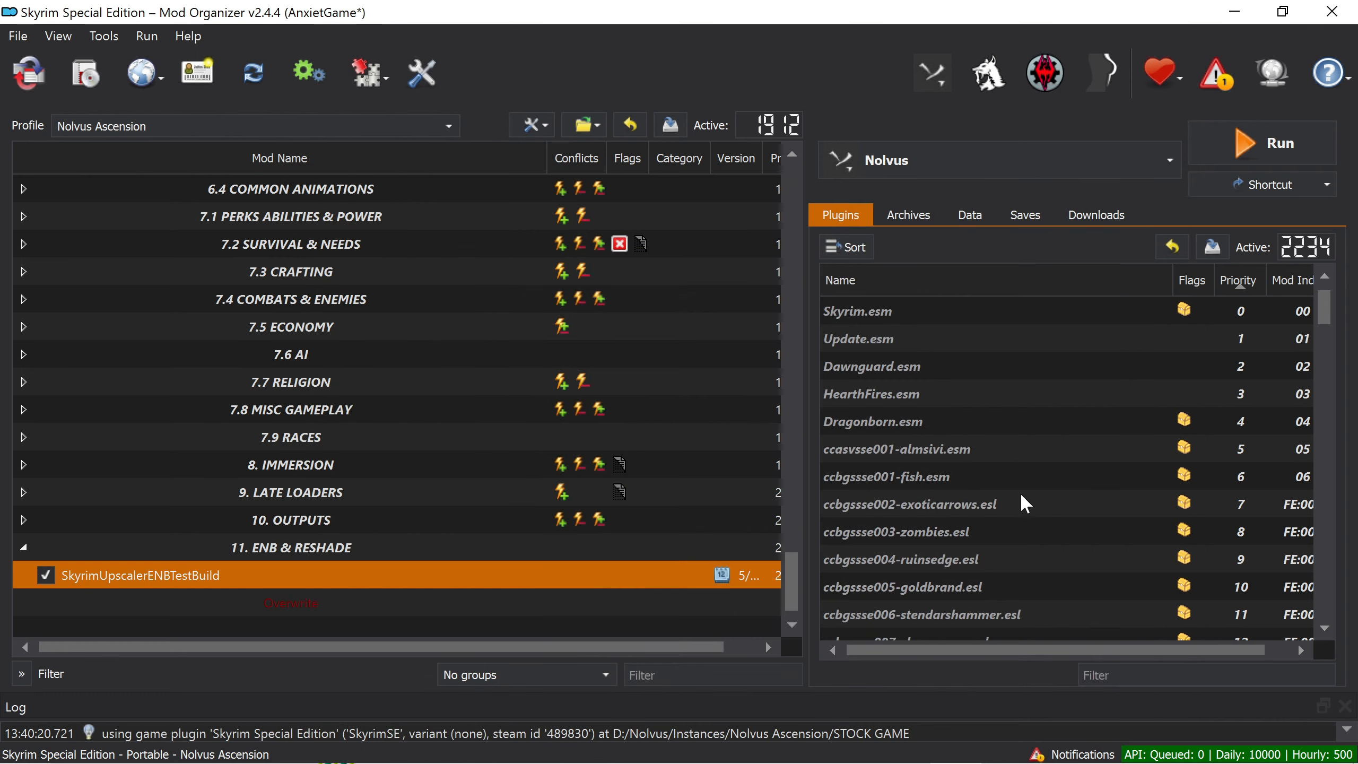
Reopen SkyrimUpscaler.ini, re-enter mEnableUpscaler as true, save the file and close the mod's details
{"action": "double_click", "coordinate": [627, 573]}
{"action": "left_click", "coordinate": [463, 283]}
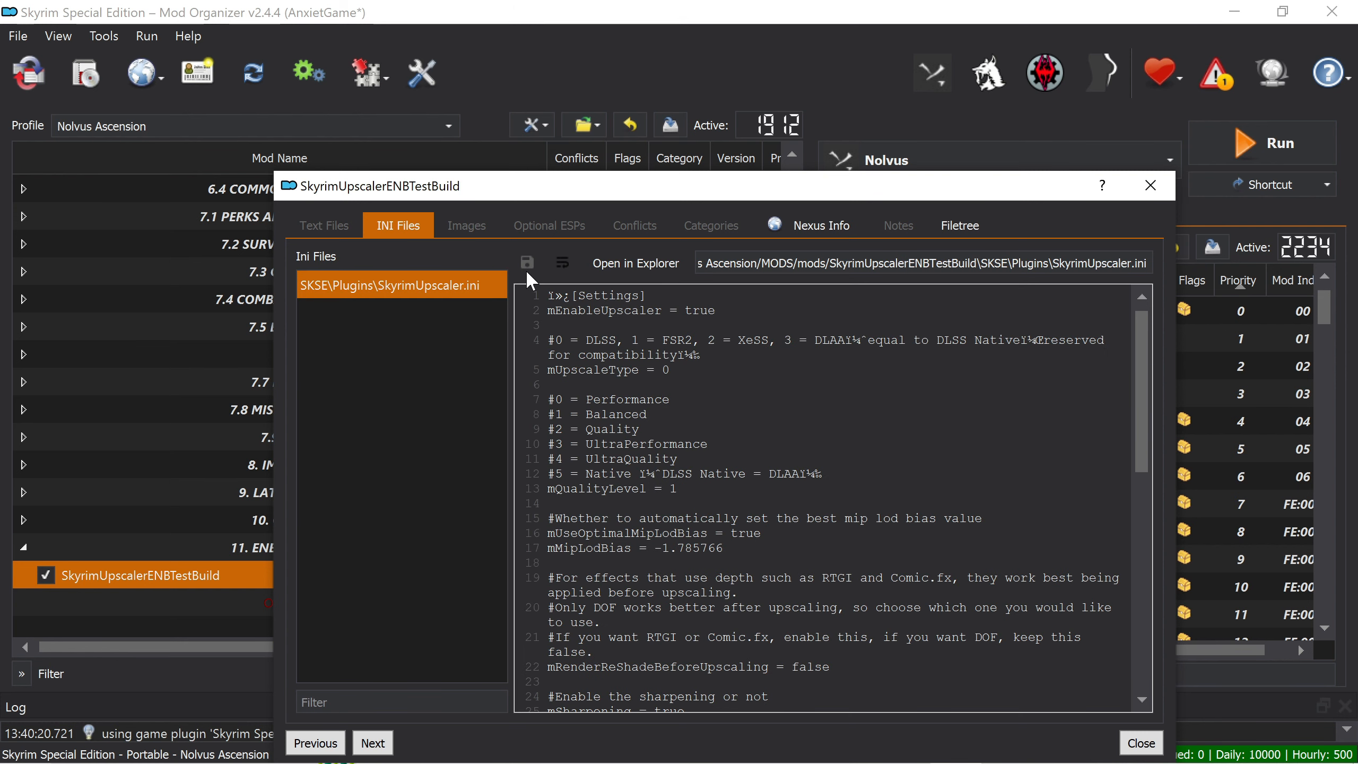
{"action": "left_click", "coordinate": [693, 310]}
{"action": "key", "text": "BackSpace"}
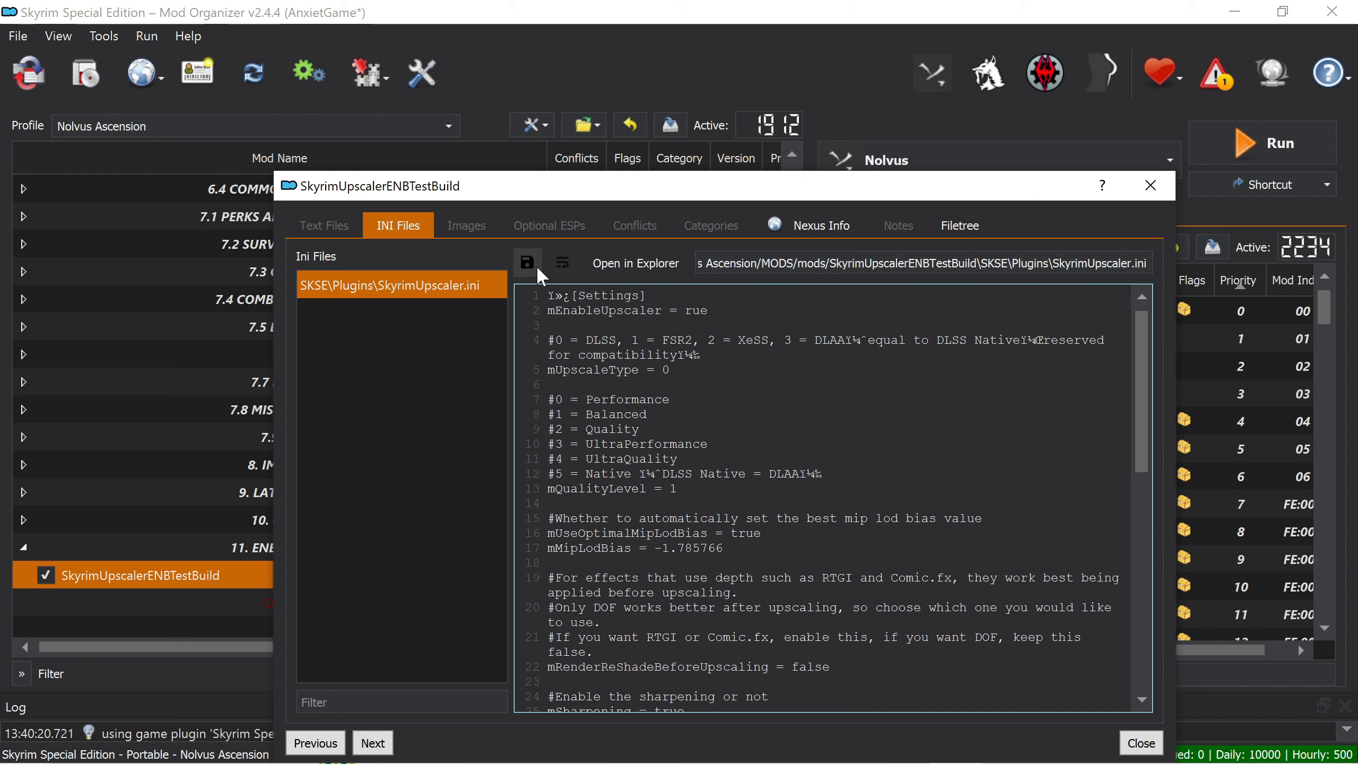
{"action": "type", "text": "t"}
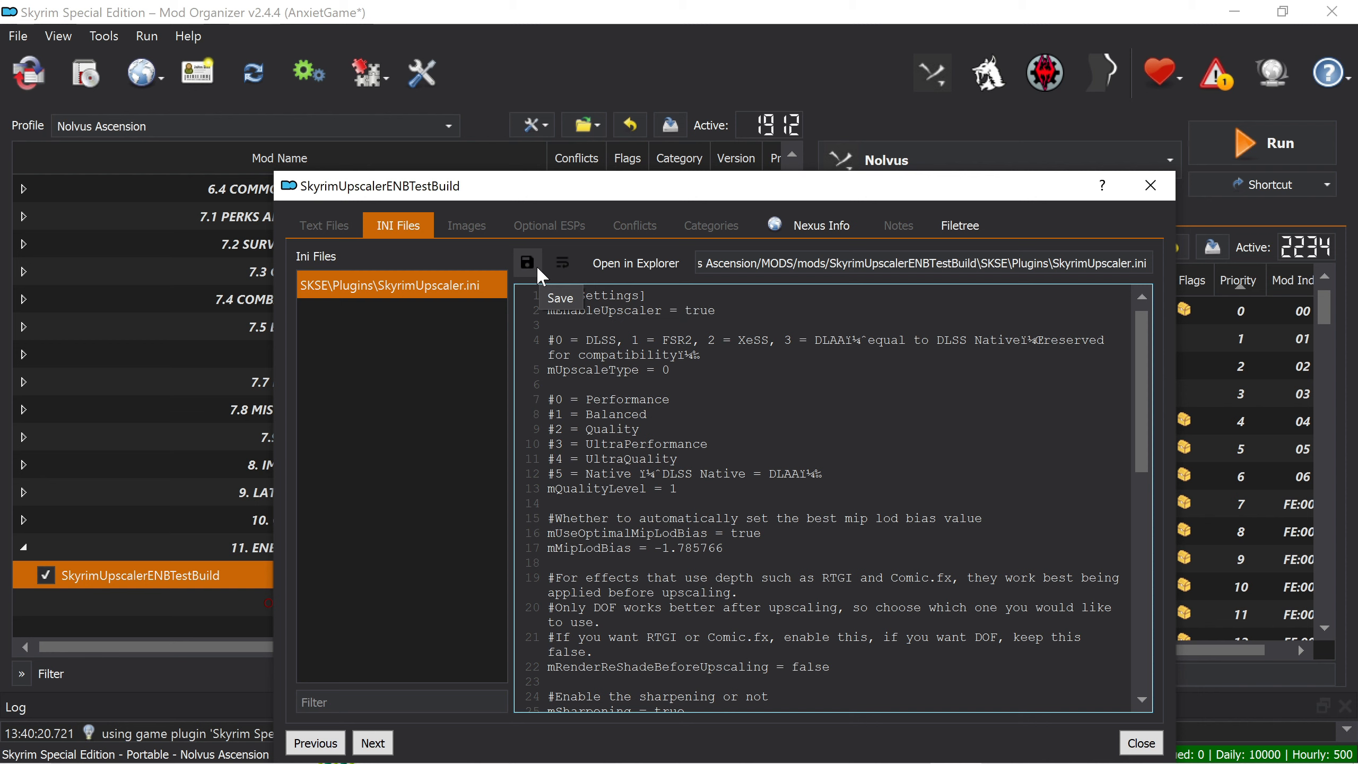
{"action": "left_click", "coordinate": [530, 264]}
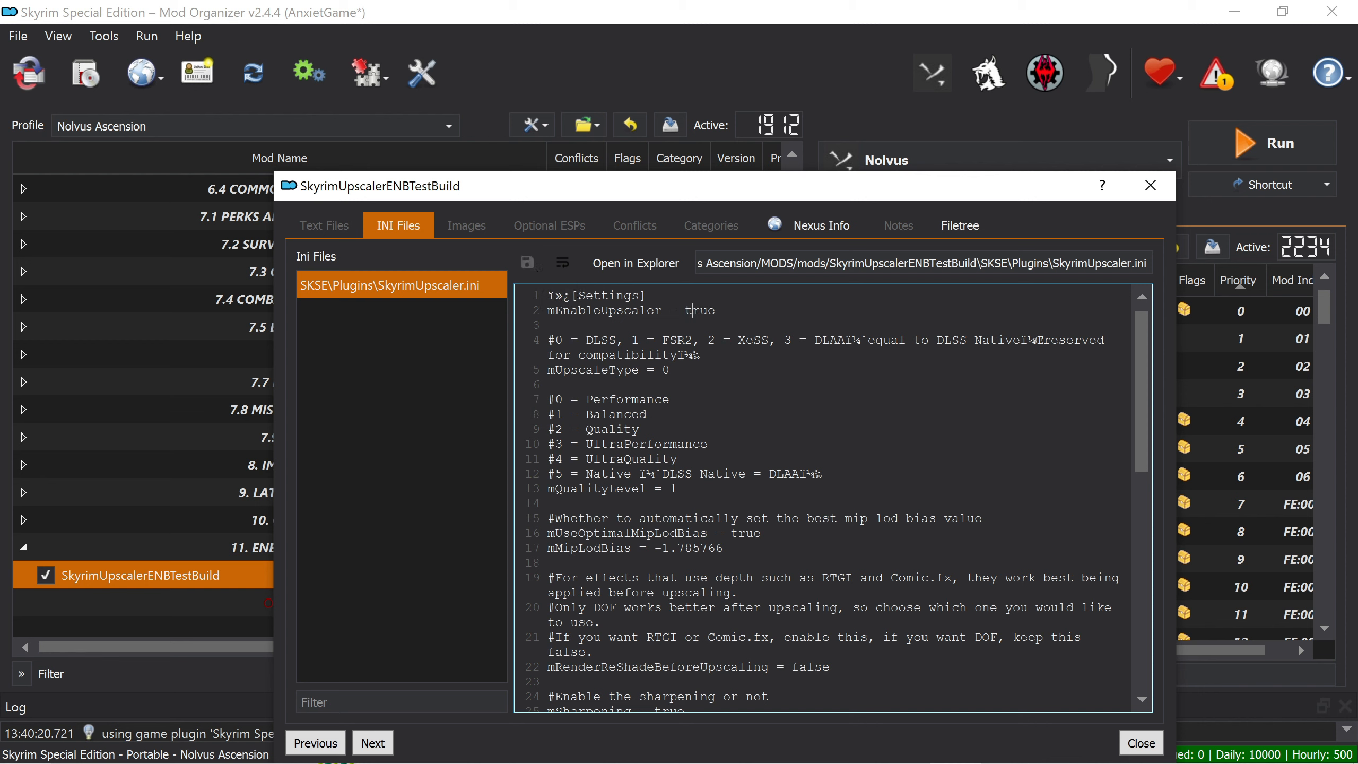
{"action": "left_click", "coordinate": [1140, 742]}
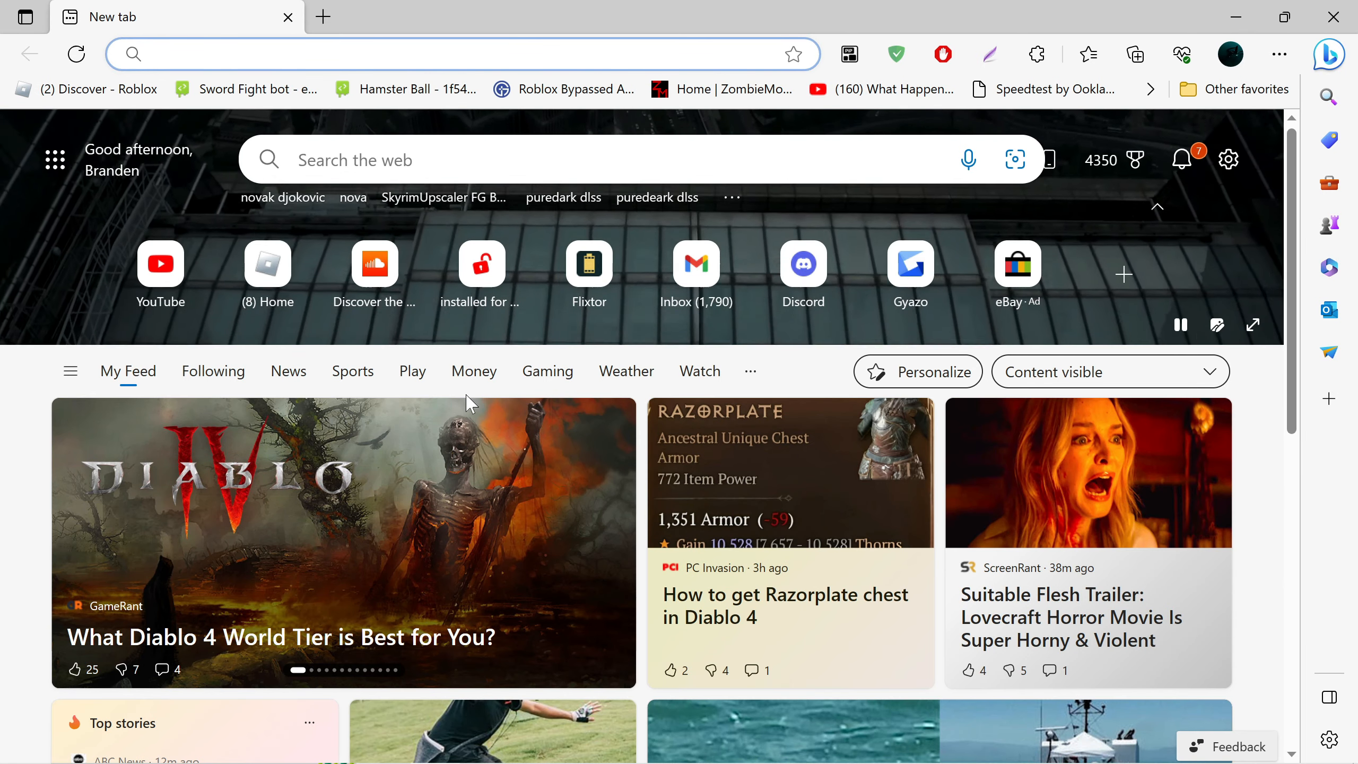
Switch to the Edge browser, search for "enb dev download" and open the ENBSeries Download page from the results
{"action": "type", "text": "enb dev"}
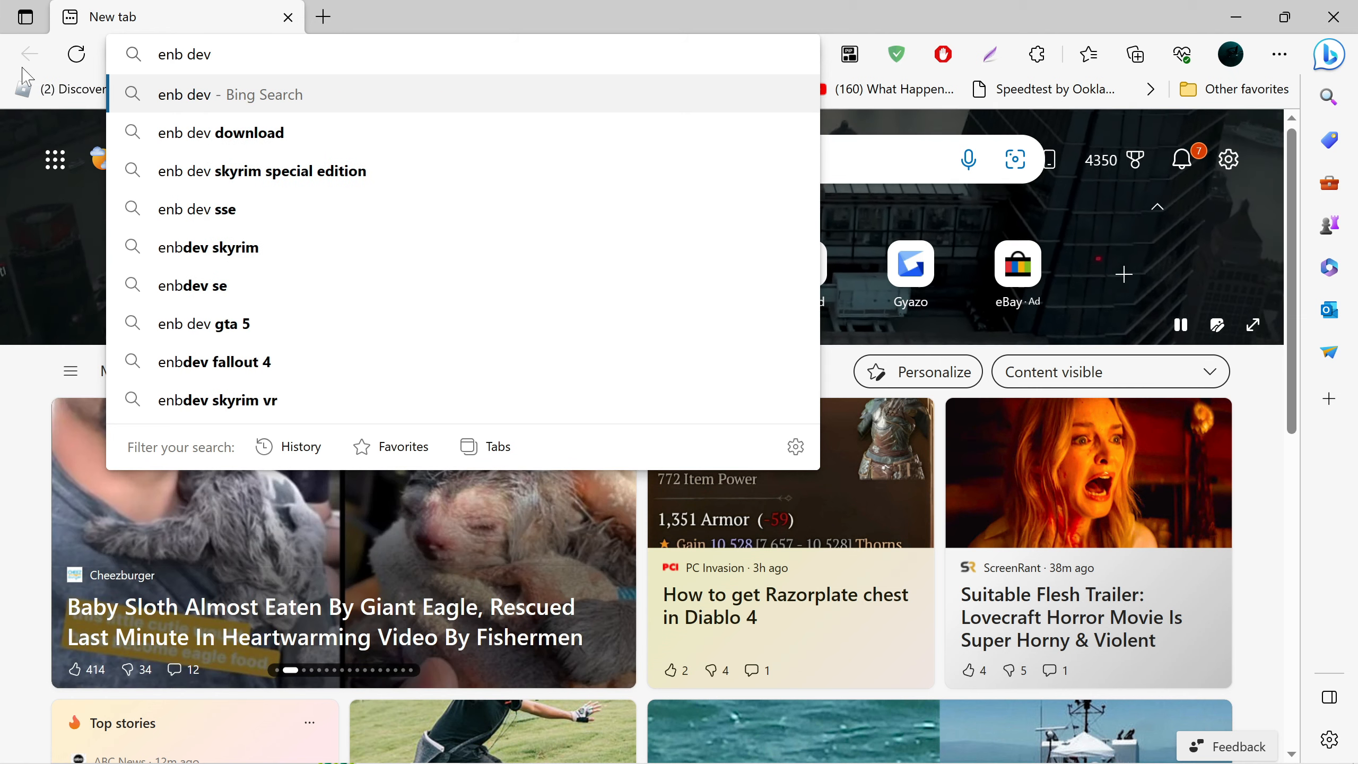
{"action": "left_click", "coordinate": [248, 134]}
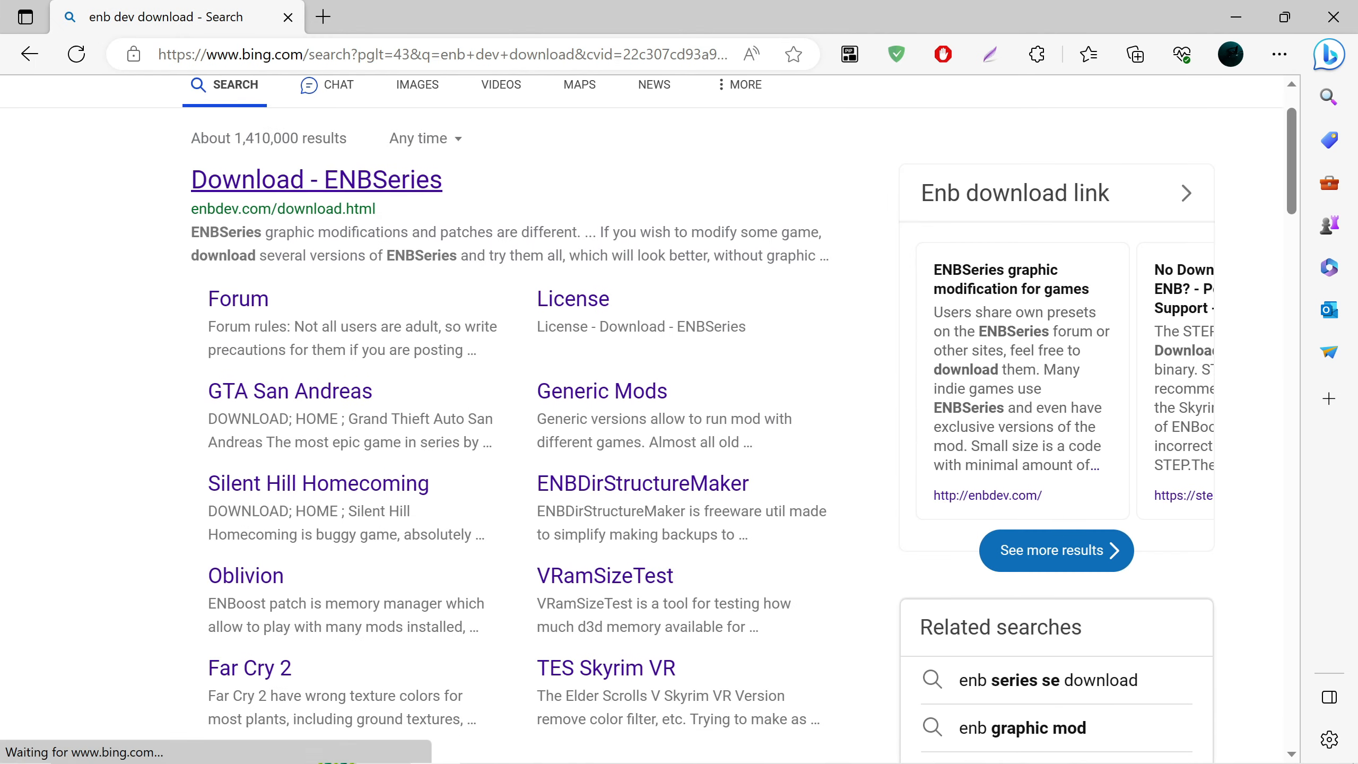
{"action": "left_click", "coordinate": [316, 176]}
Open the TES Skyrim SE page from the ENBSeries download list and choose version v0.493
{"action": "scroll", "coordinate": [321, 177], "scroll_direction": "down", "scroll_amount": 10}
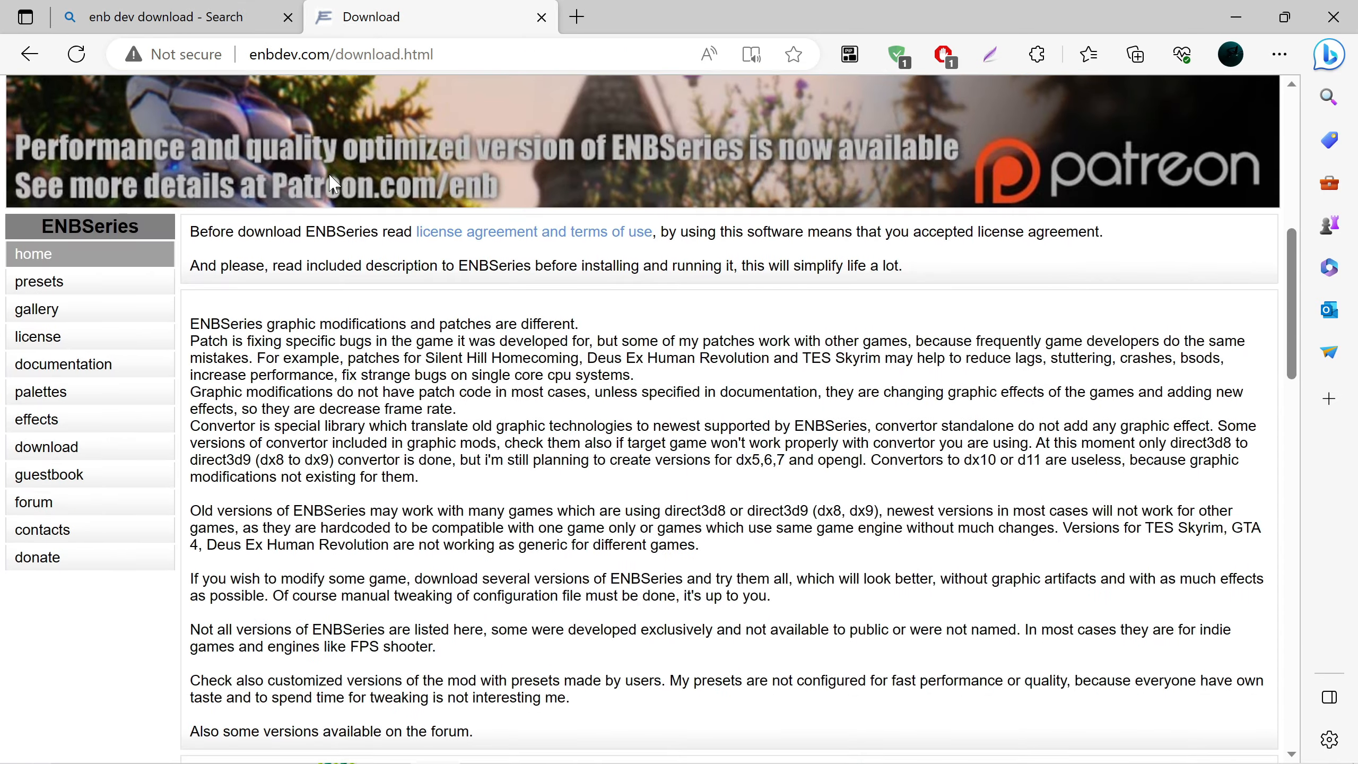
{"action": "scroll", "coordinate": [335, 185], "scroll_direction": "down", "scroll_amount": 15}
{"action": "scroll", "coordinate": [321, 303], "scroll_direction": "down", "scroll_amount": 6}
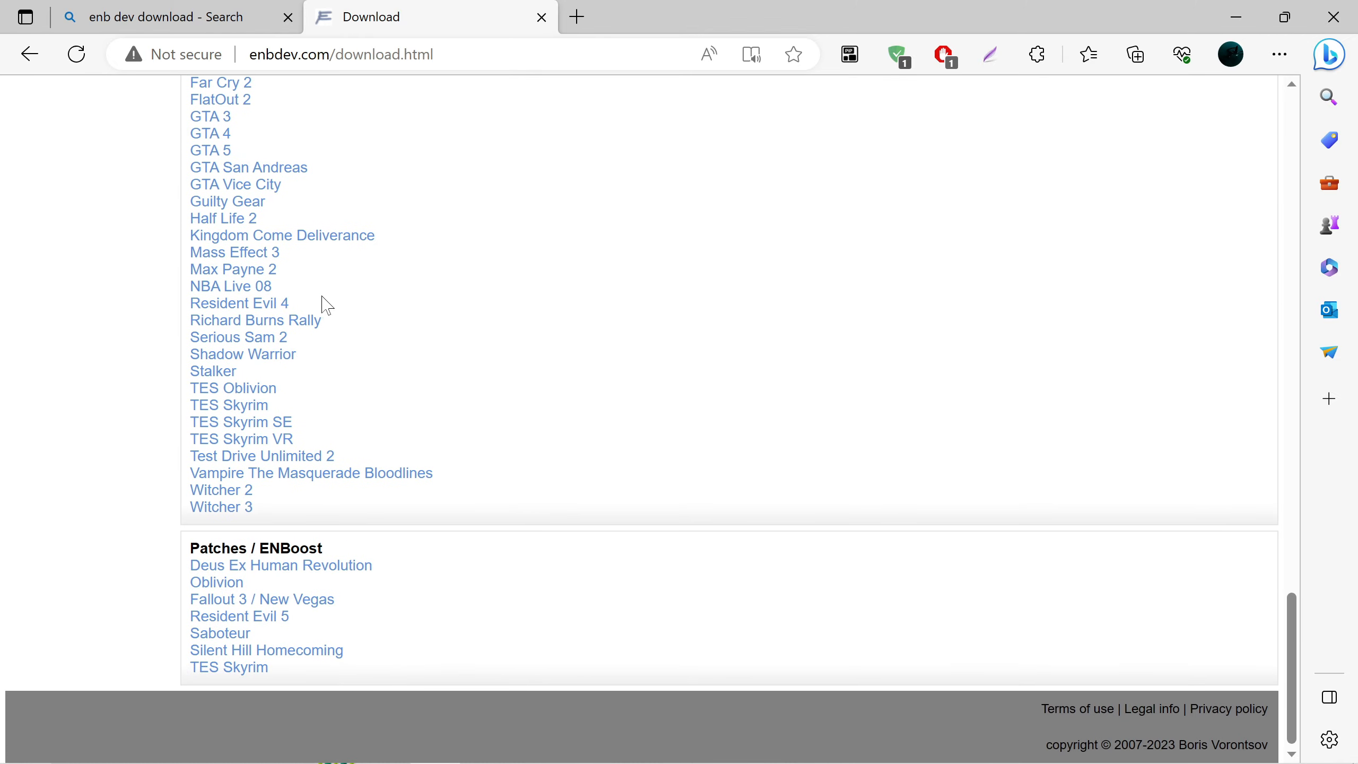
{"action": "left_click", "coordinate": [273, 423]}
{"action": "scroll", "coordinate": [296, 423], "scroll_direction": "down", "scroll_amount": 10}
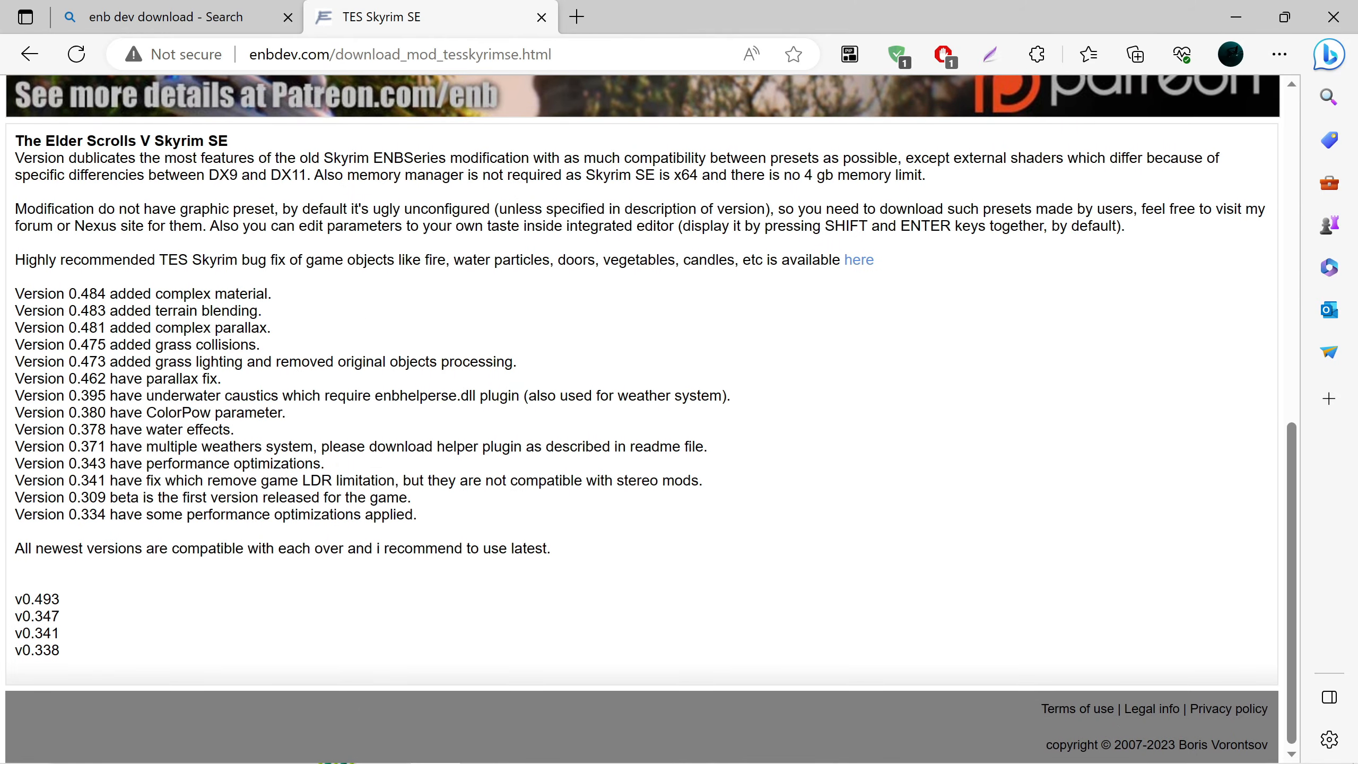
{"action": "left_click", "coordinate": [56, 609]}
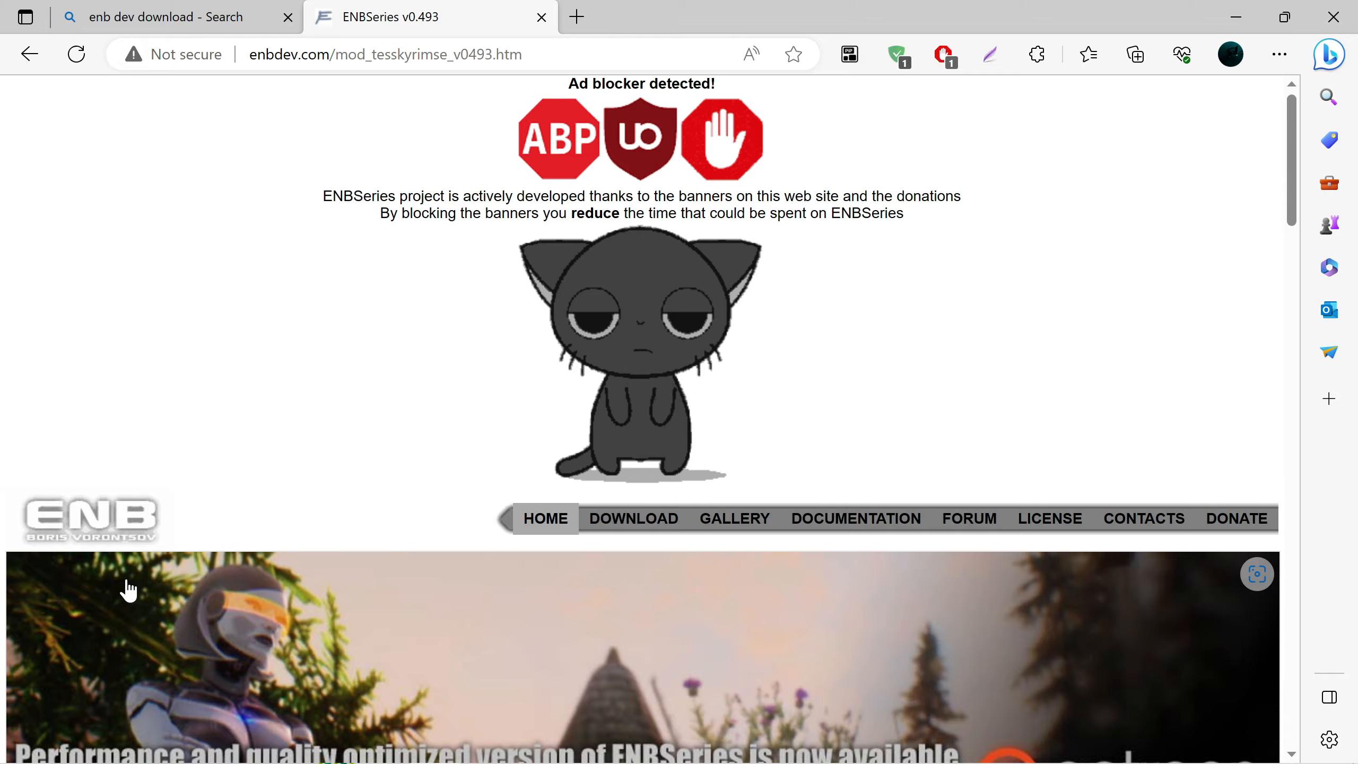
Download enbseries_skyrimse_v0493.zip to D:\ and close the browser
{"action": "scroll", "coordinate": [127, 591], "scroll_direction": "down", "scroll_amount": 10}
{"action": "scroll", "coordinate": [650, 419], "scroll_direction": "down", "scroll_amount": 20}
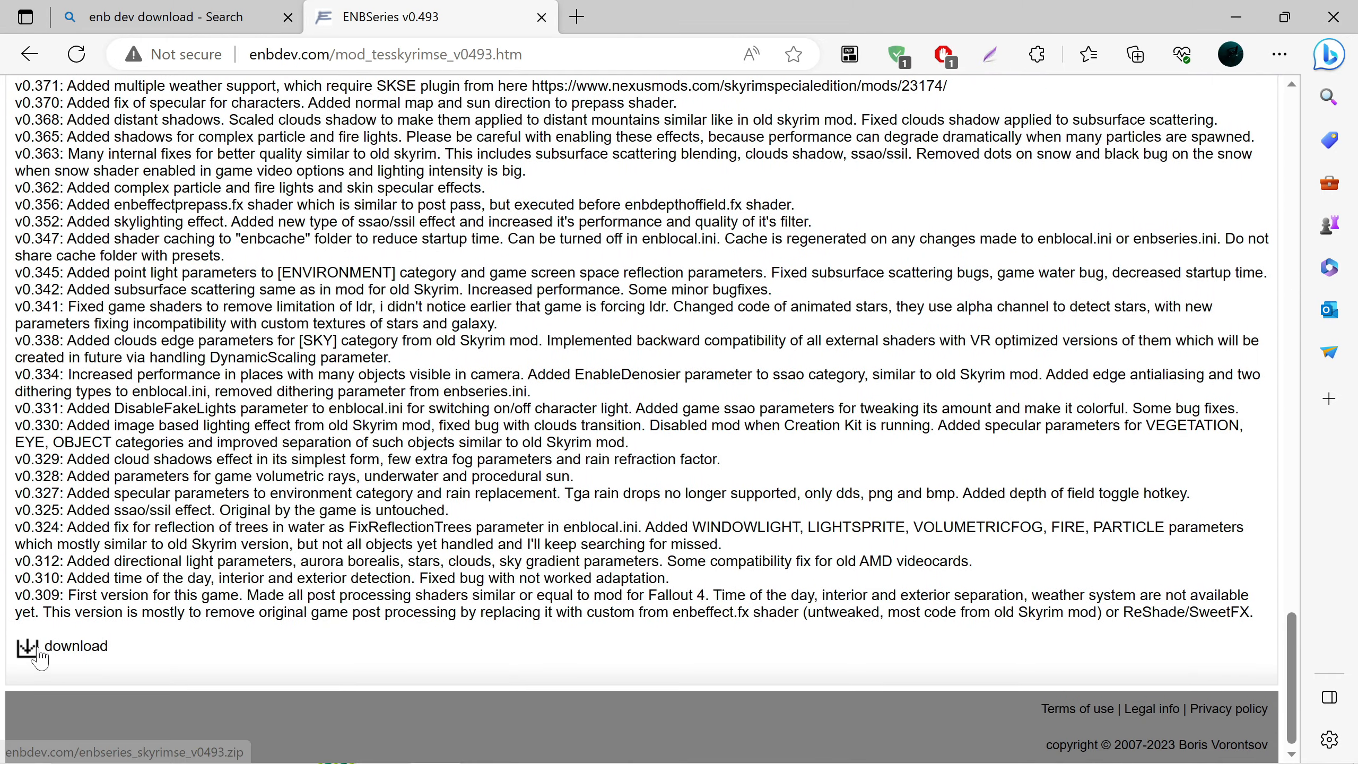
{"action": "left_click", "coordinate": [33, 648]}
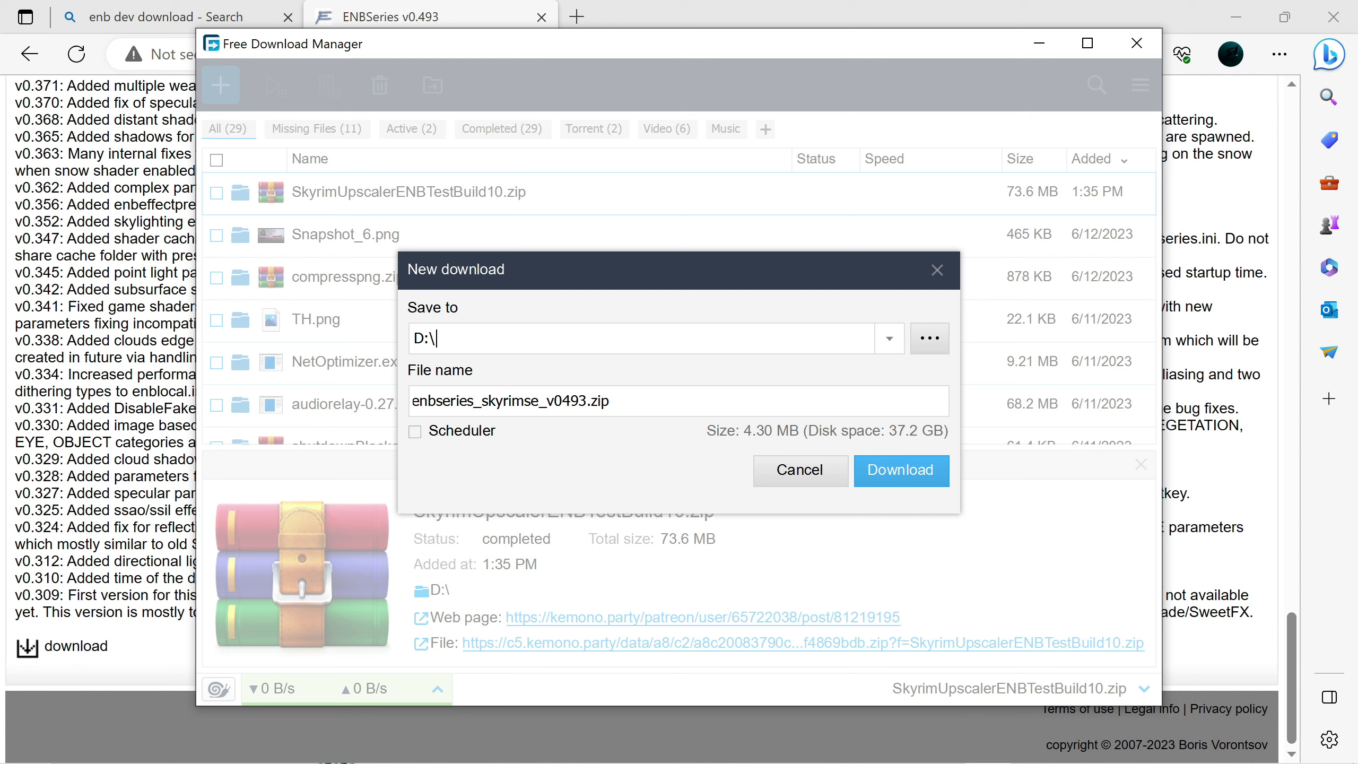
{"action": "left_click", "coordinate": [875, 469]}
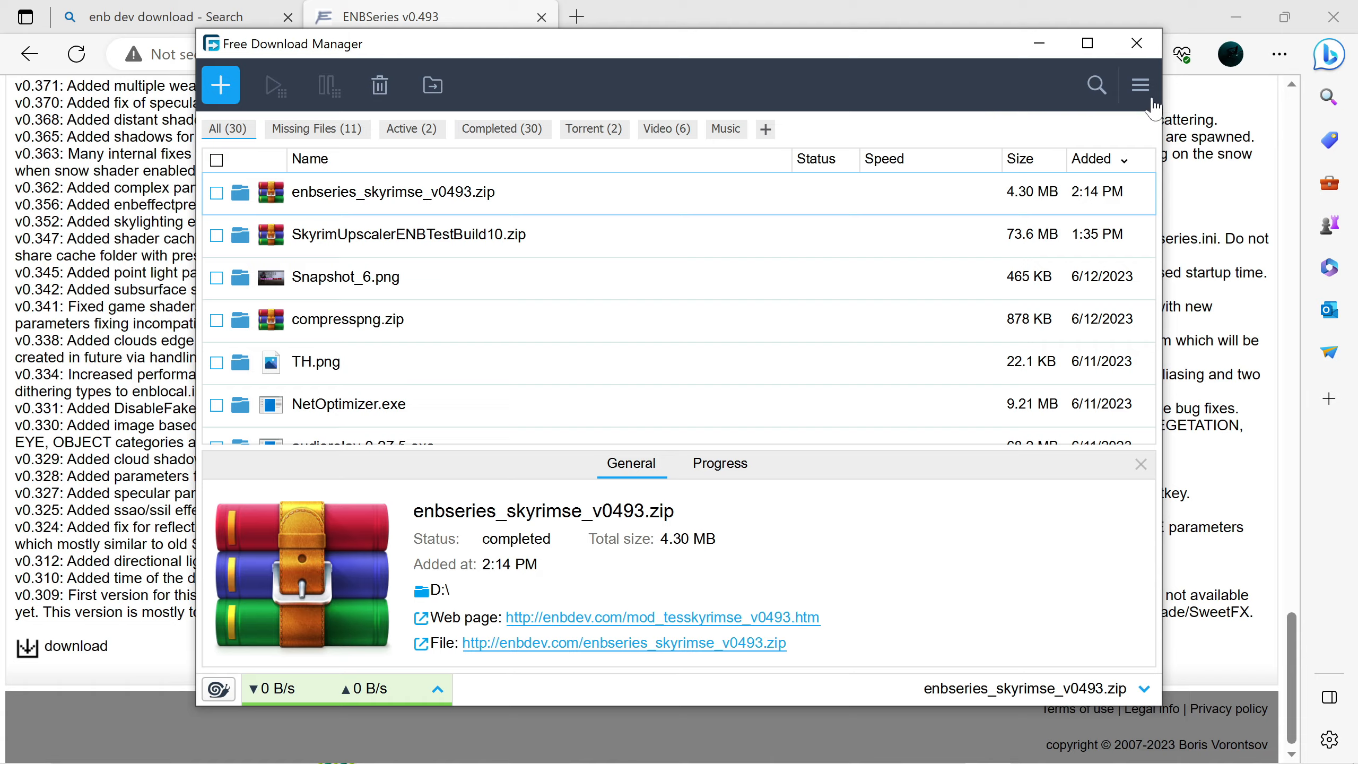
{"action": "left_click", "coordinate": [1333, 18]}
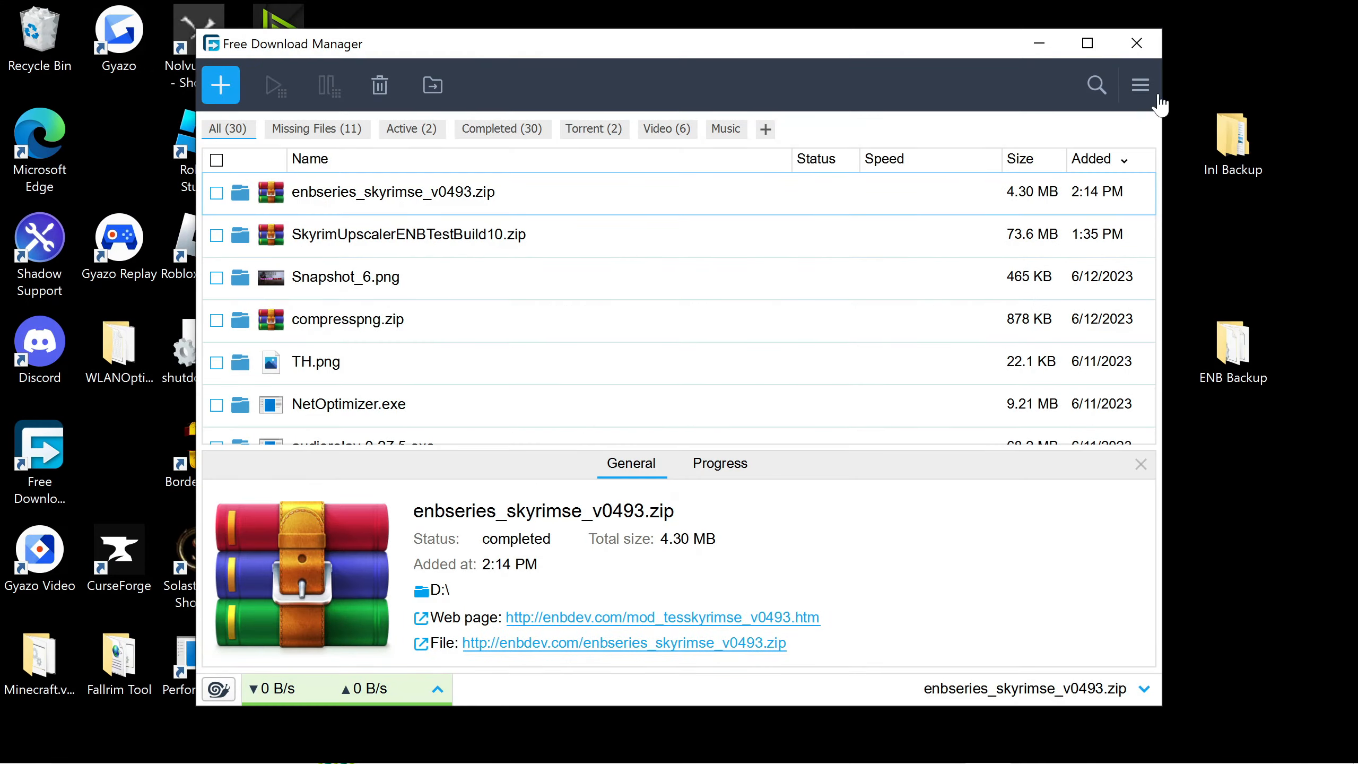
Open the STOCK GAME folder from Mod Organizer, minimize Mod Organizer and bring Free Download Manager to the front
{"action": "left_click", "coordinate": [900, 744]}
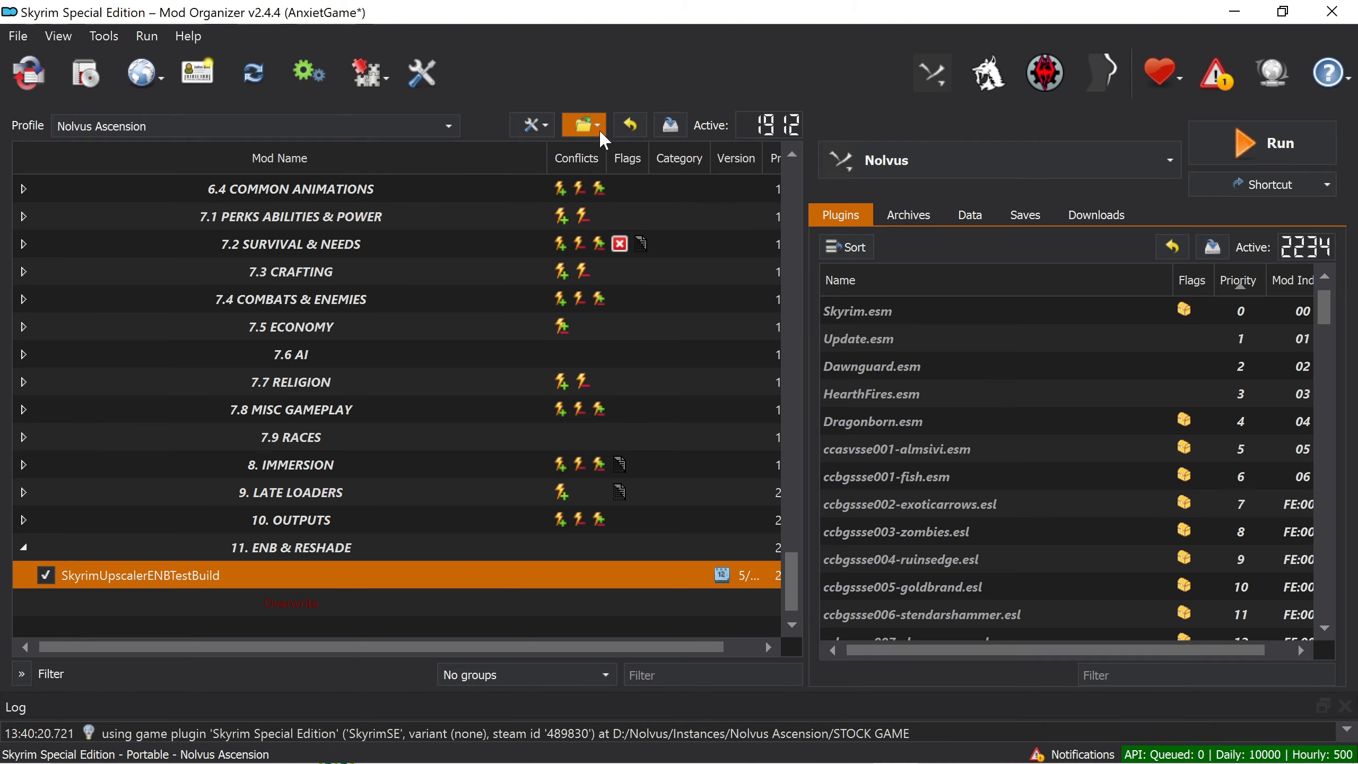
{"action": "left_click", "coordinate": [596, 127]}
{"action": "left_click", "coordinate": [617, 155]}
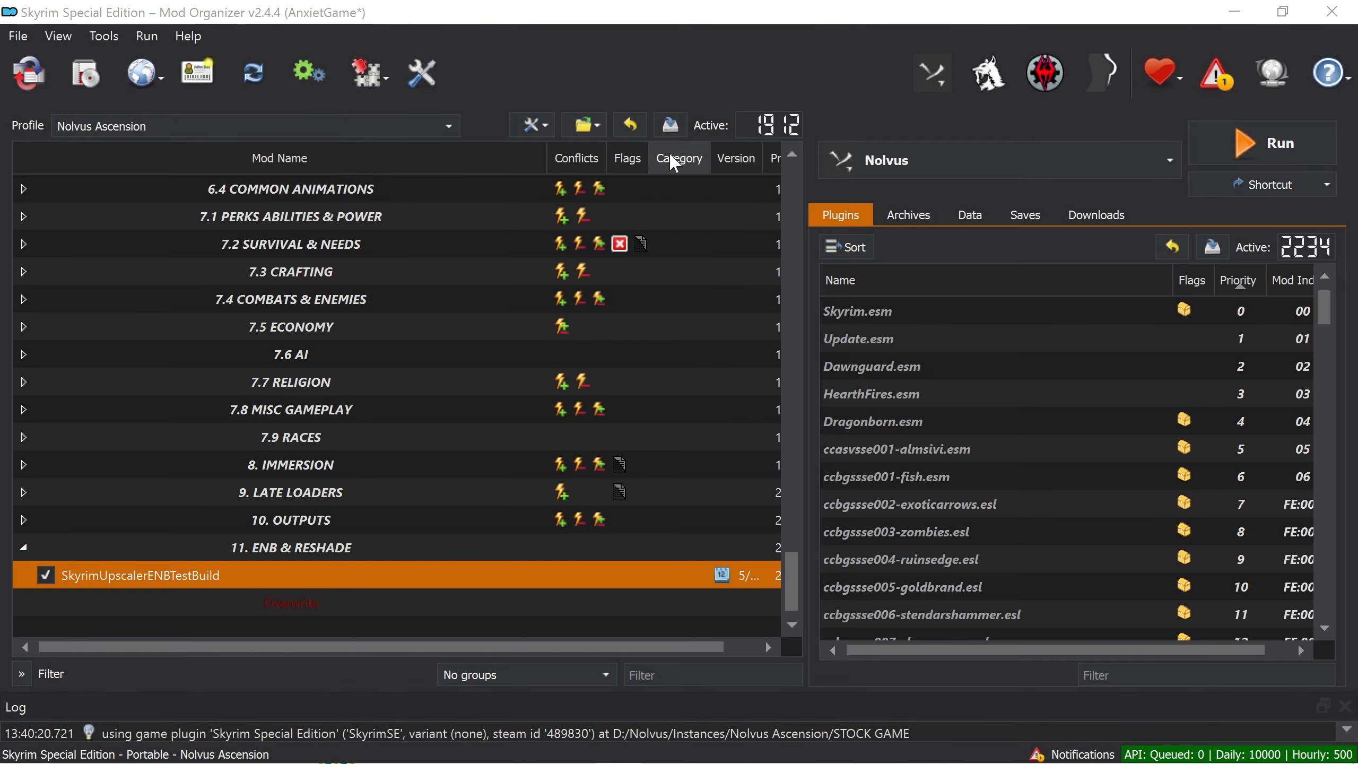
{"action": "left_click", "coordinate": [1234, 12]}
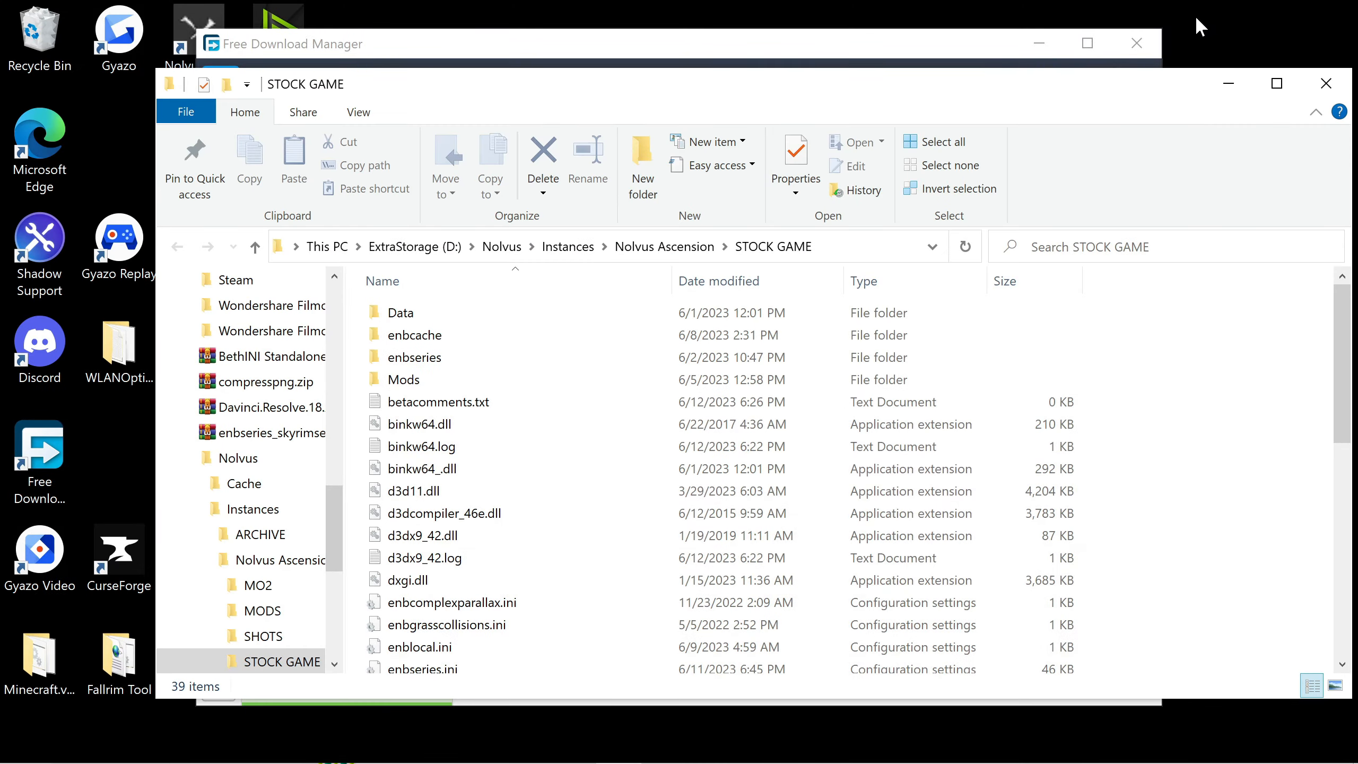
{"action": "left_click", "coordinate": [845, 46]}
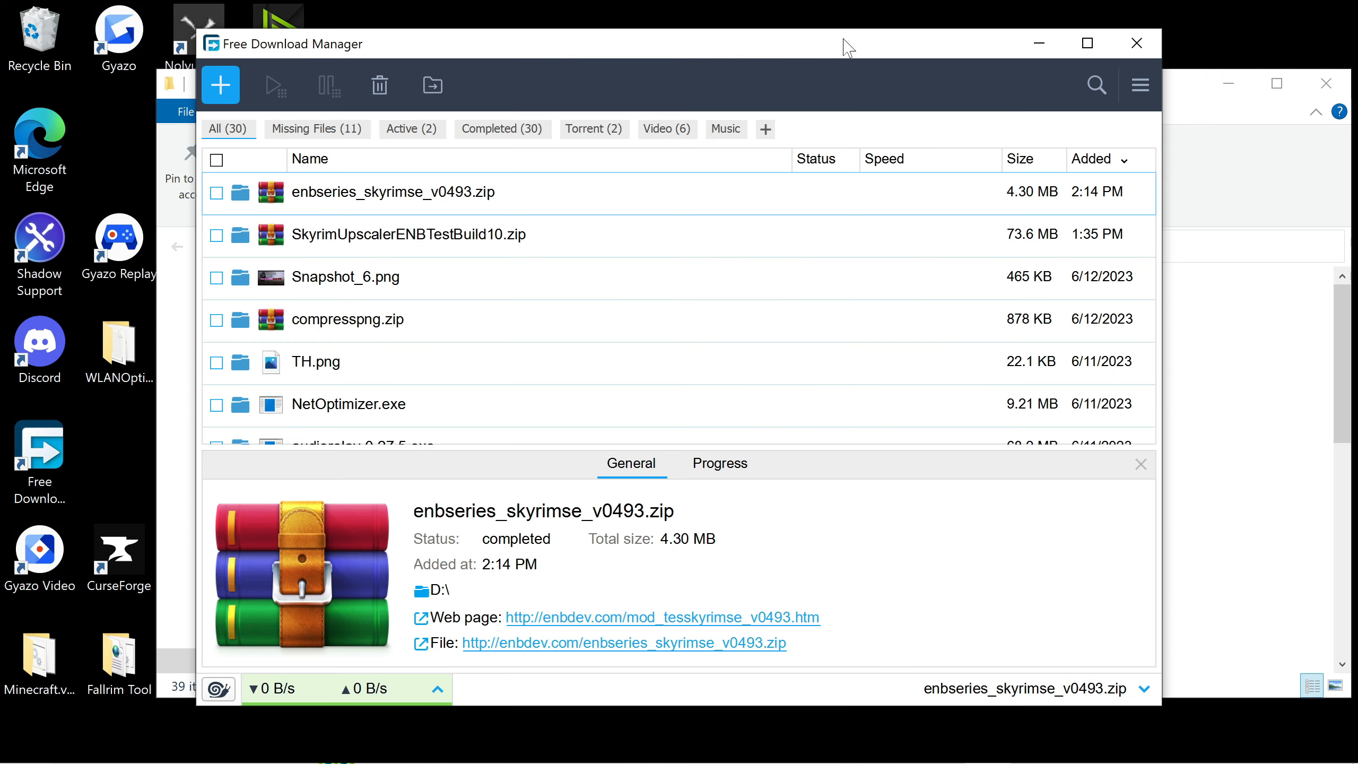
Open enbseries_skyrimse_v0493.zip at its WrapperVersion folder and place the archive window beside the STOCK GAME file list
{"action": "double_click", "coordinate": [529, 200]}
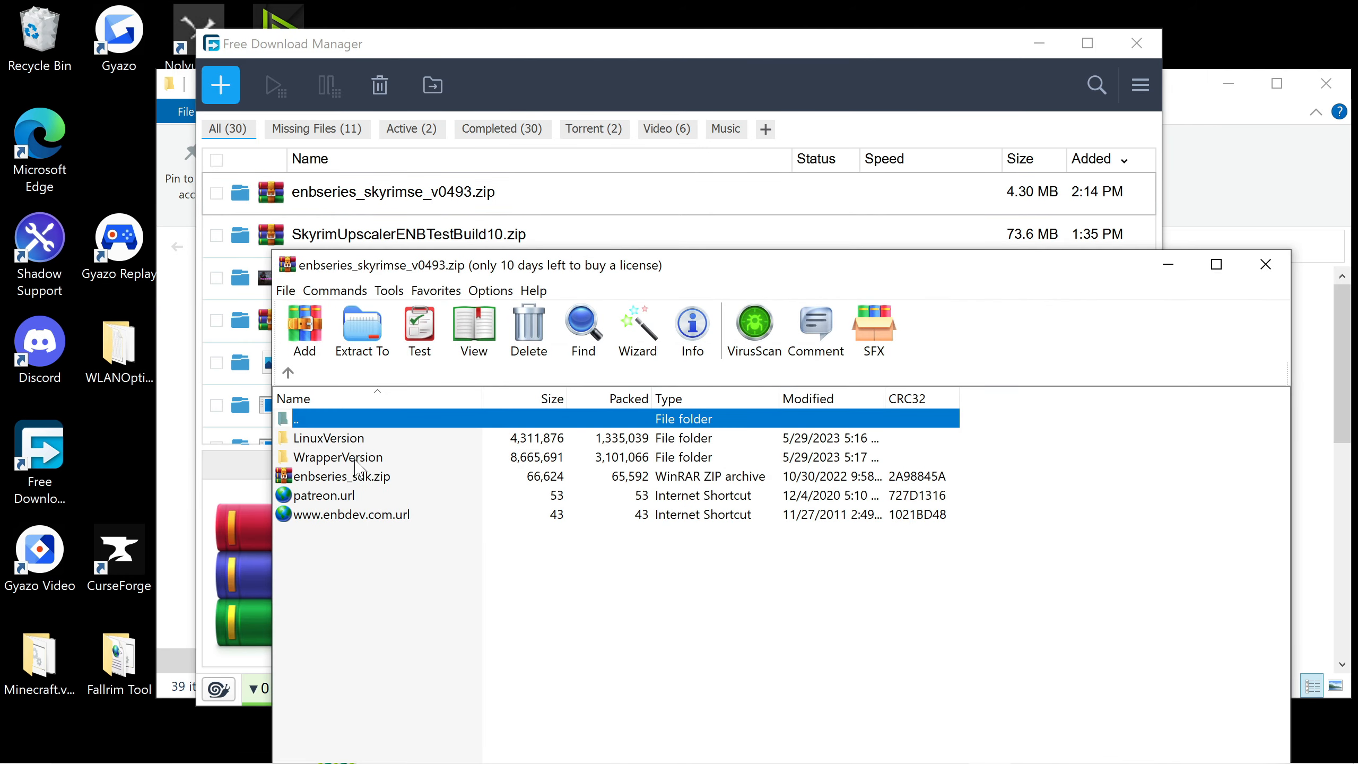
{"action": "double_click", "coordinate": [355, 458]}
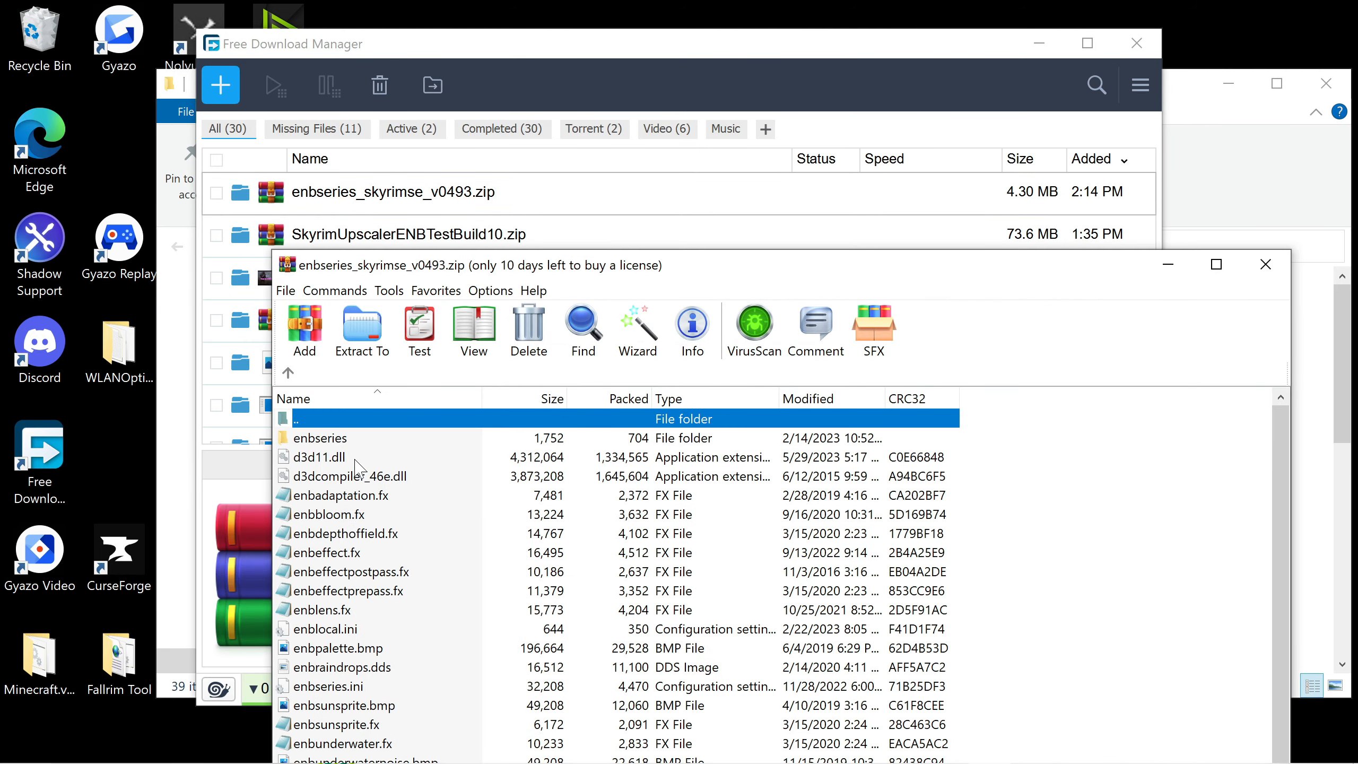
{"action": "left_click", "coordinate": [1044, 42]}
{"action": "left_click_drag", "start_coordinate": [754, 262], "coordinate": [1073, 237]}
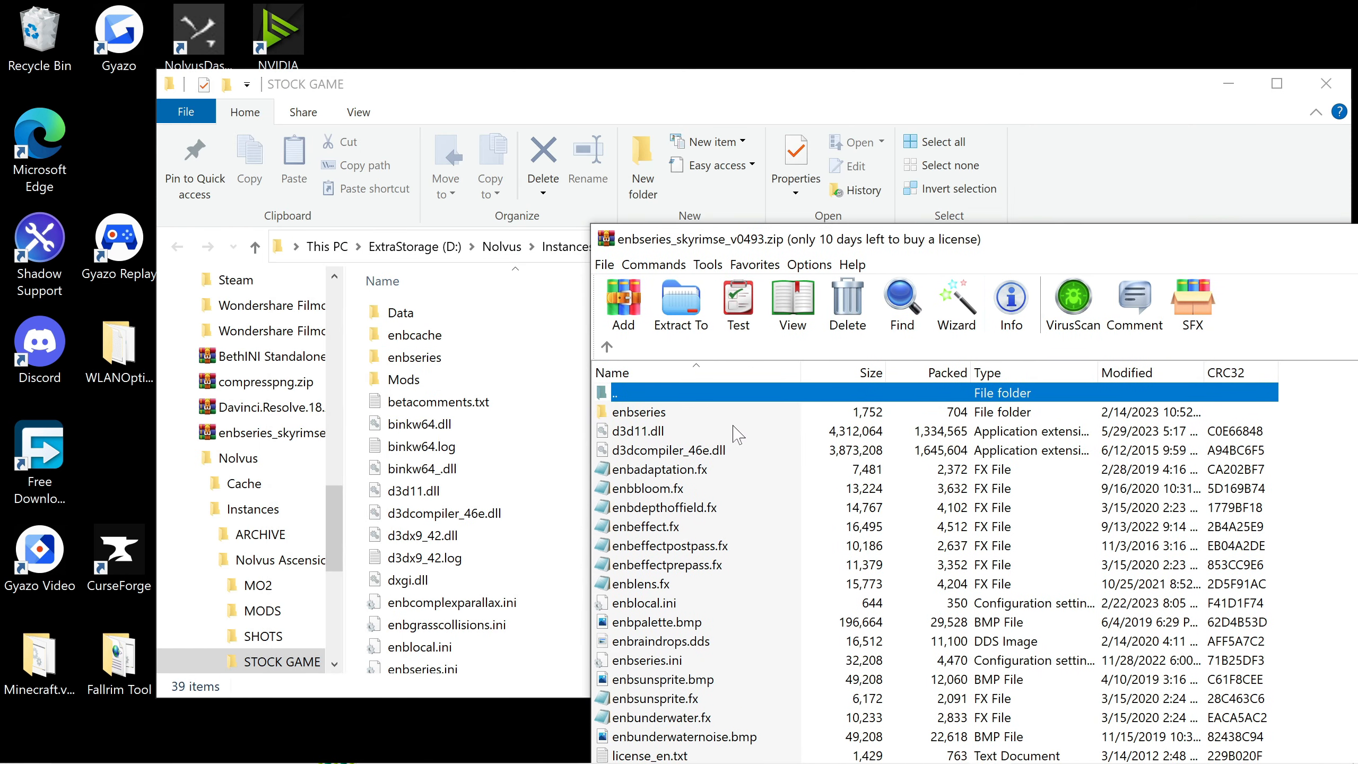
Select d3d11.dll and d3dcompiler_46e.dll in the archive's WrapperVersion folder, and close the archive and the STOCK GAME folder
{"action": "left_click", "coordinate": [719, 433], "text": "ctrl"}
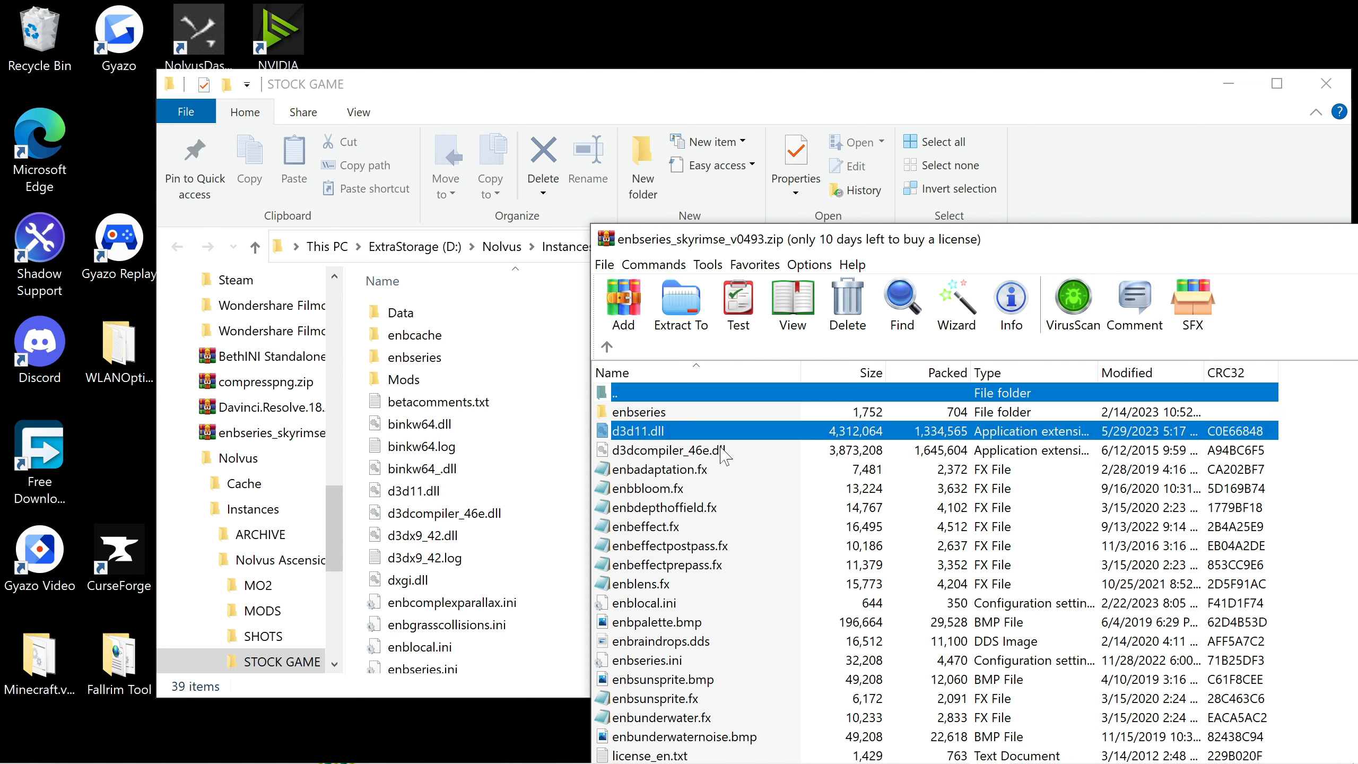
{"action": "left_click", "coordinate": [725, 452], "text": "ctrl"}
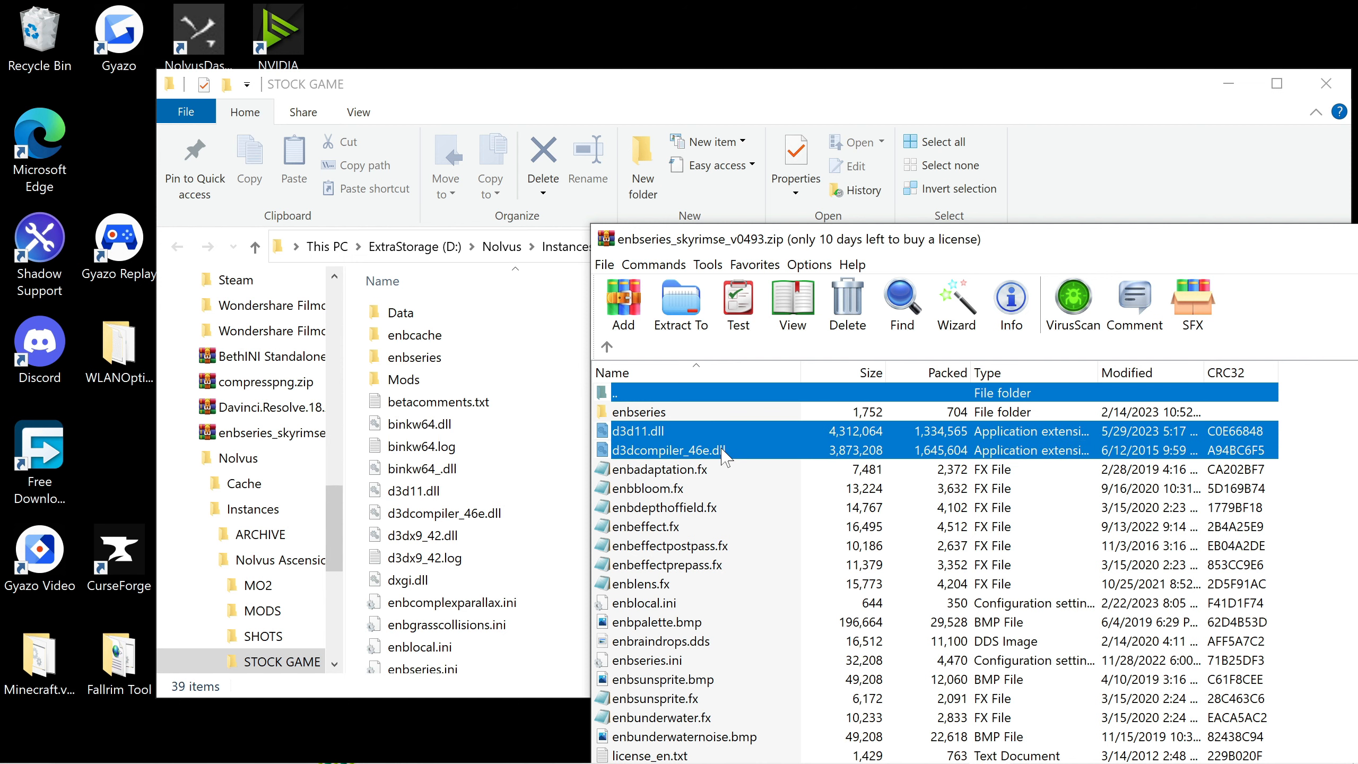
{"action": "left_click", "coordinate": [747, 413]}
{"action": "left_click", "coordinate": [742, 434]}
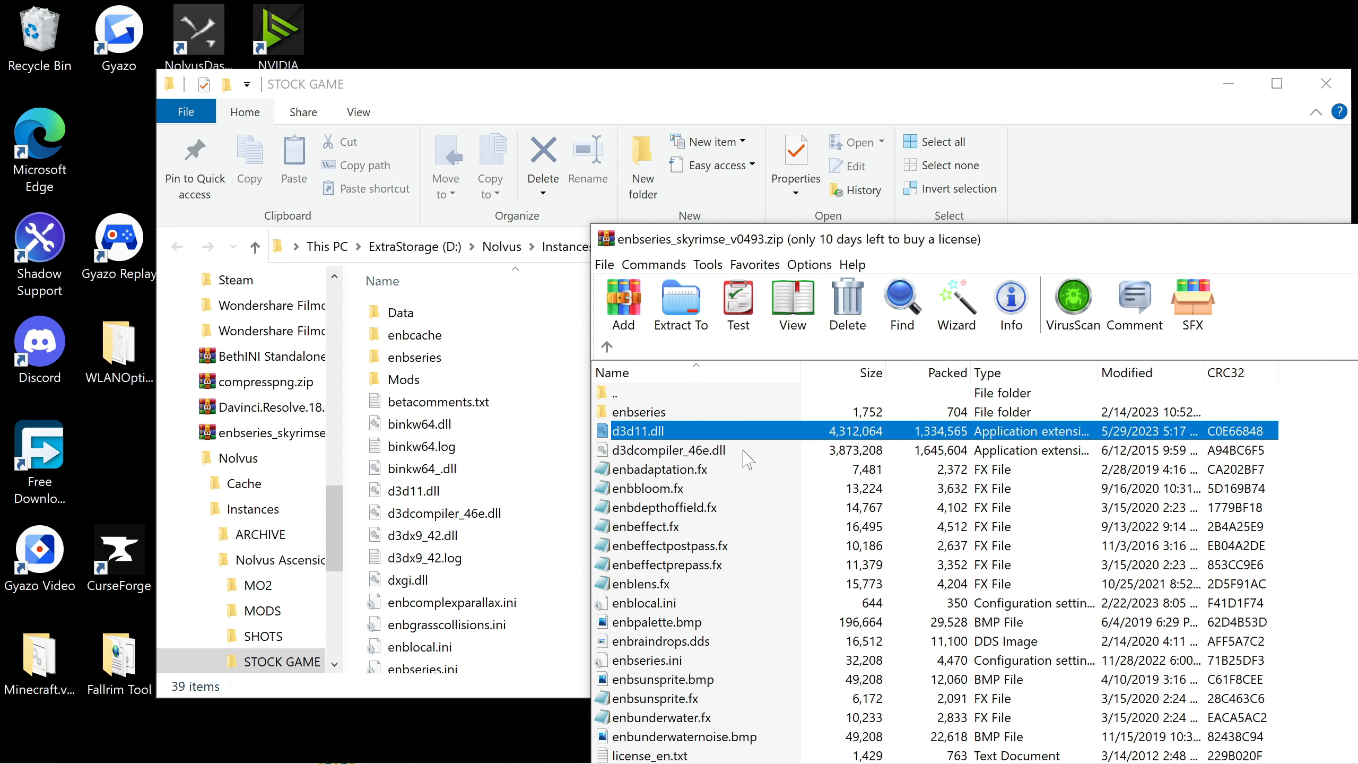
{"action": "left_click", "coordinate": [747, 459], "text": "ctrl"}
{"action": "left_click_drag", "start_coordinate": [769, 460], "coordinate": [670, 450]}
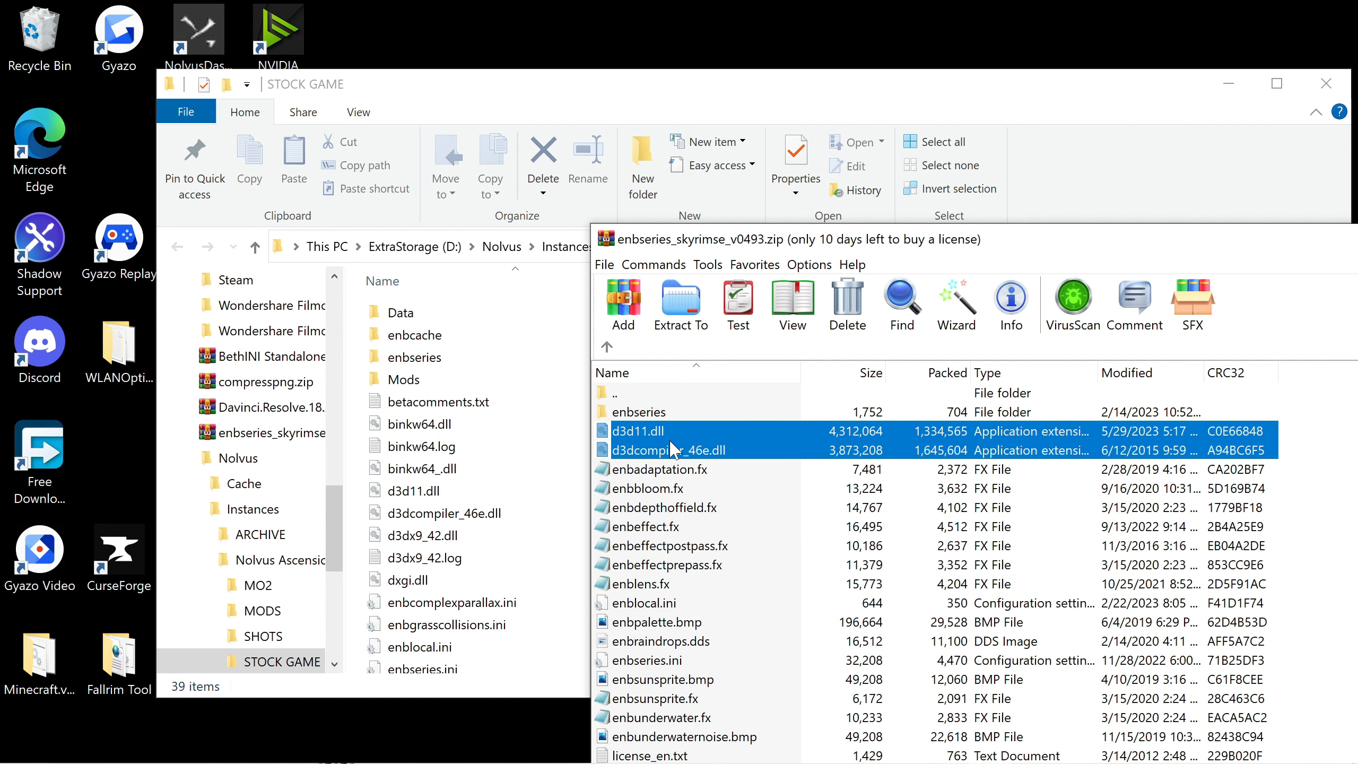
{"action": "left_click_drag", "start_coordinate": [1015, 245], "coordinate": [692, 241]}
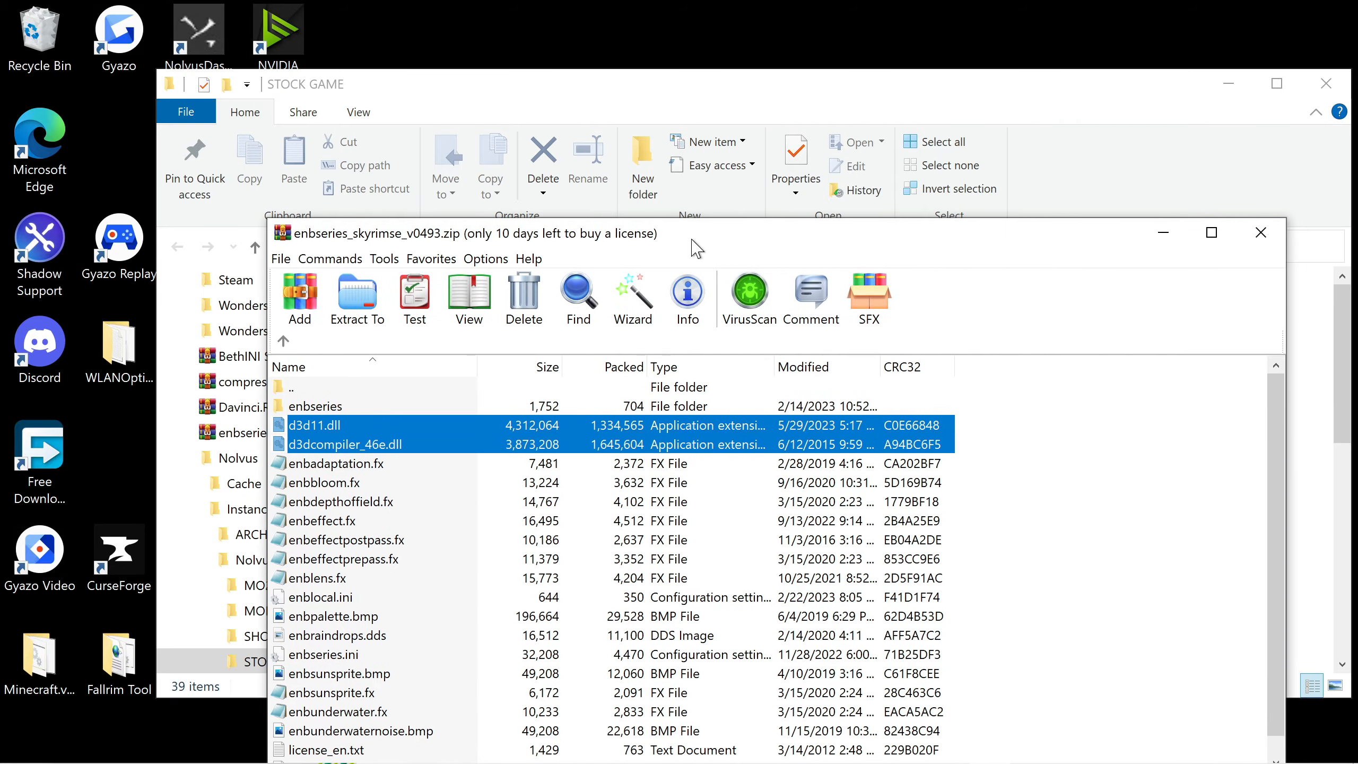
{"action": "left_click", "coordinate": [1260, 232]}
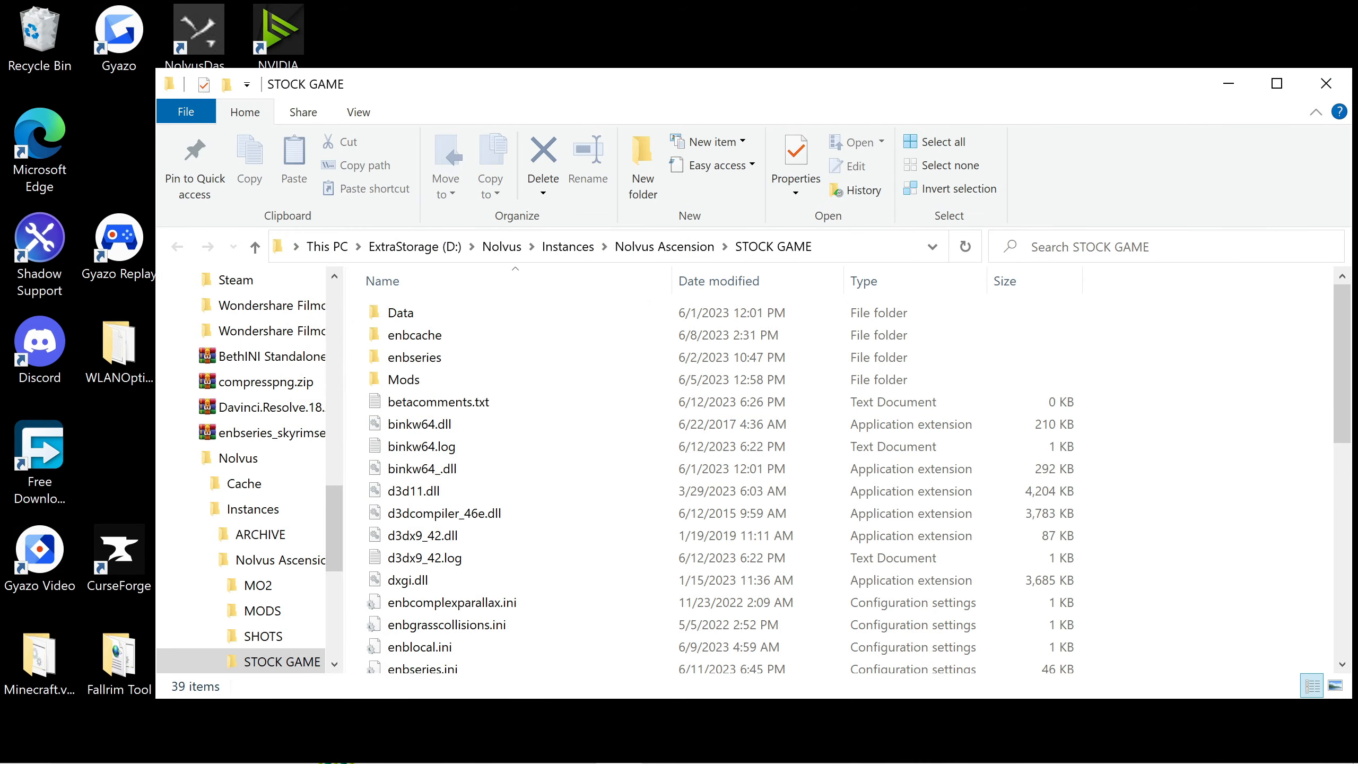
{"action": "left_click", "coordinate": [1326, 84]}
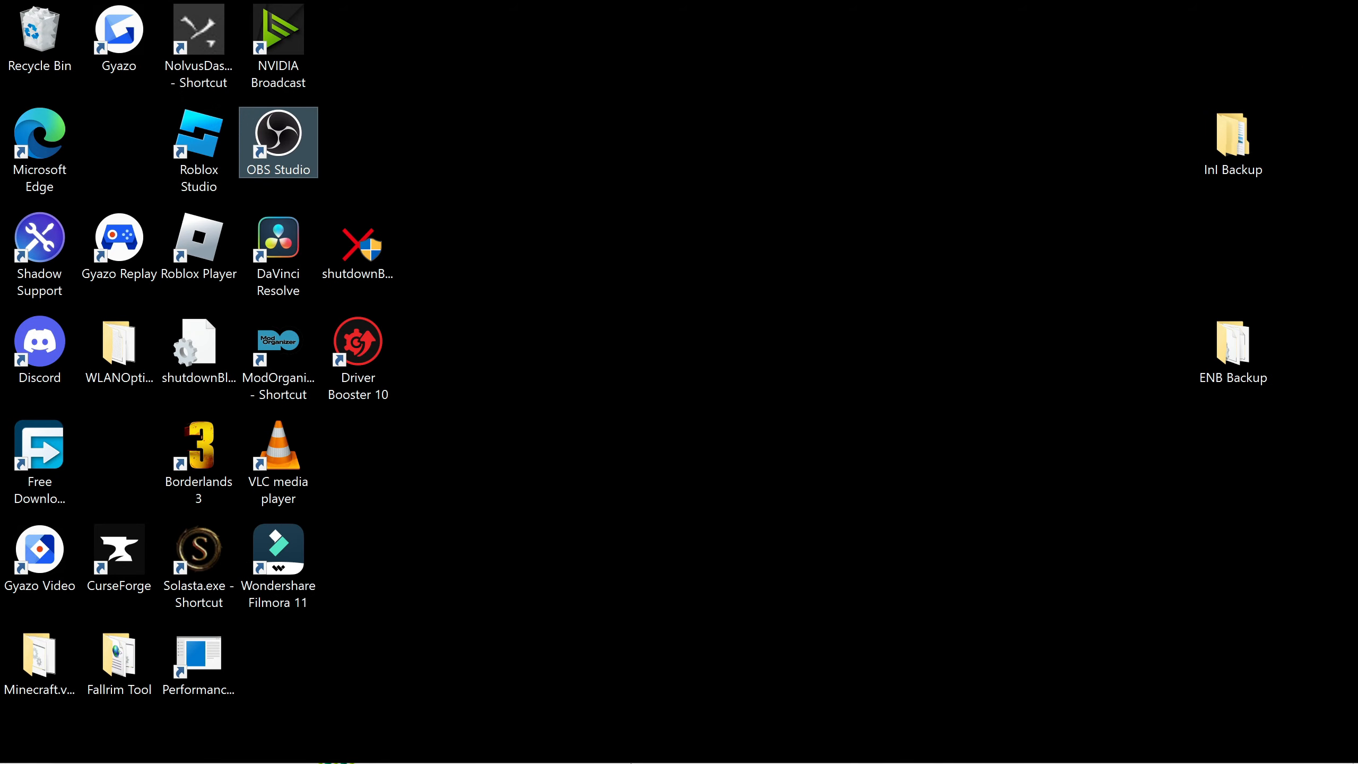
Switch to Mod Organizer and open skyrimprefs.ini in the INI Editor
{"action": "mouse_move", "coordinate": [639, 758]}
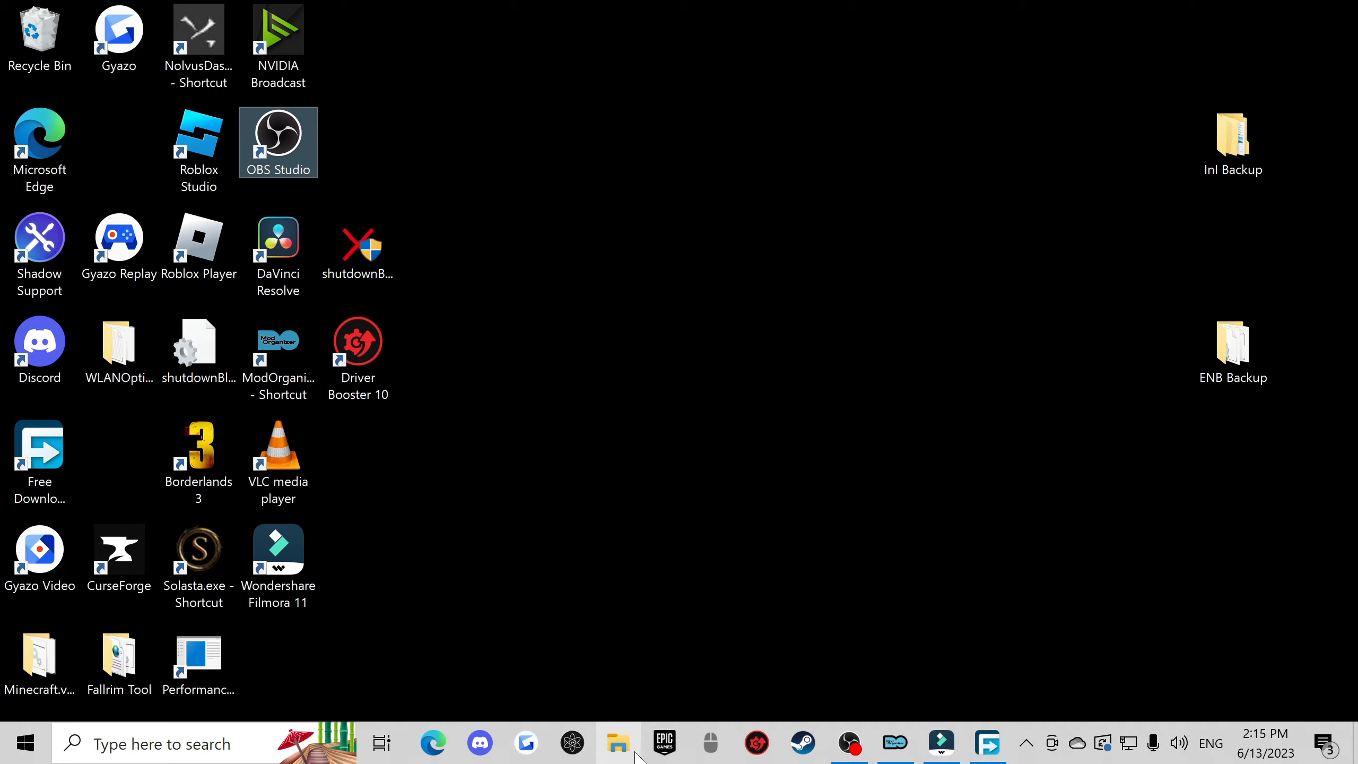
{"action": "left_click", "coordinate": [903, 753]}
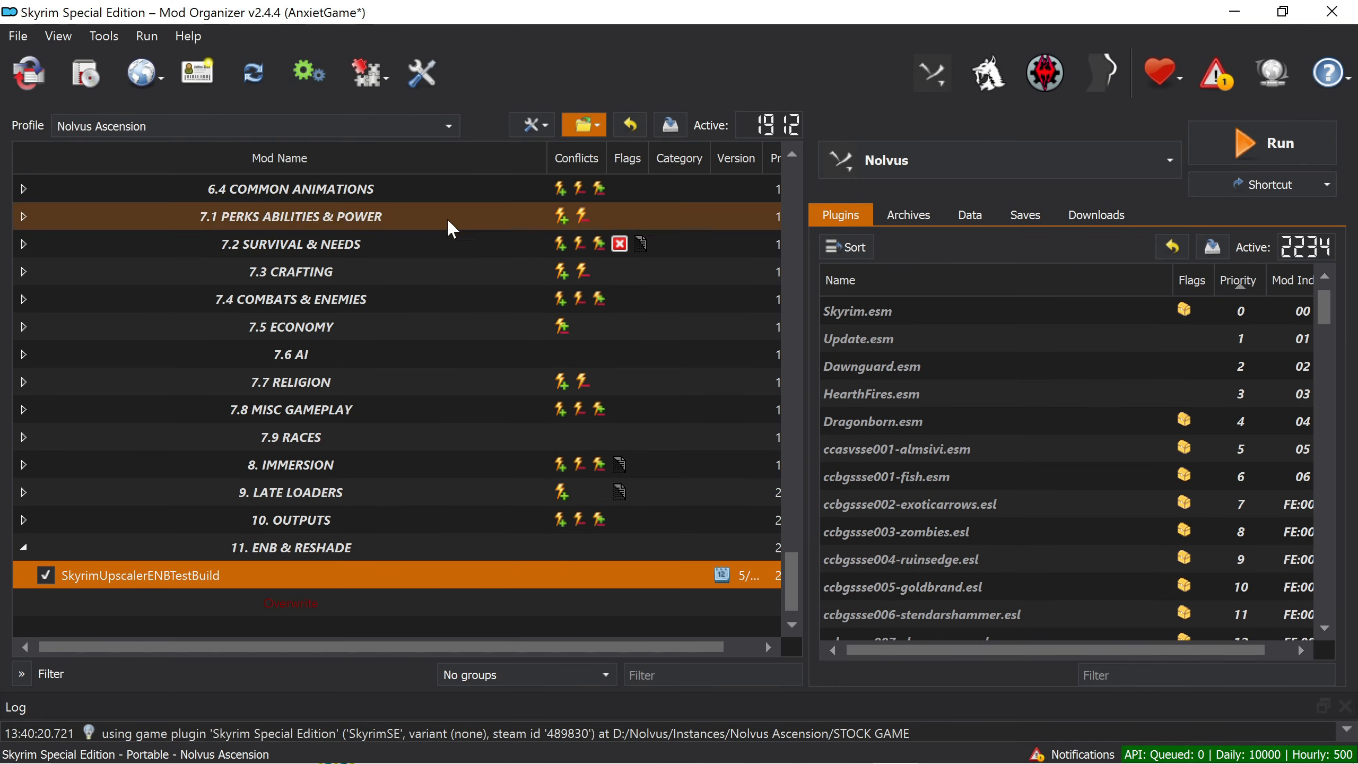
{"action": "left_click", "coordinate": [375, 80]}
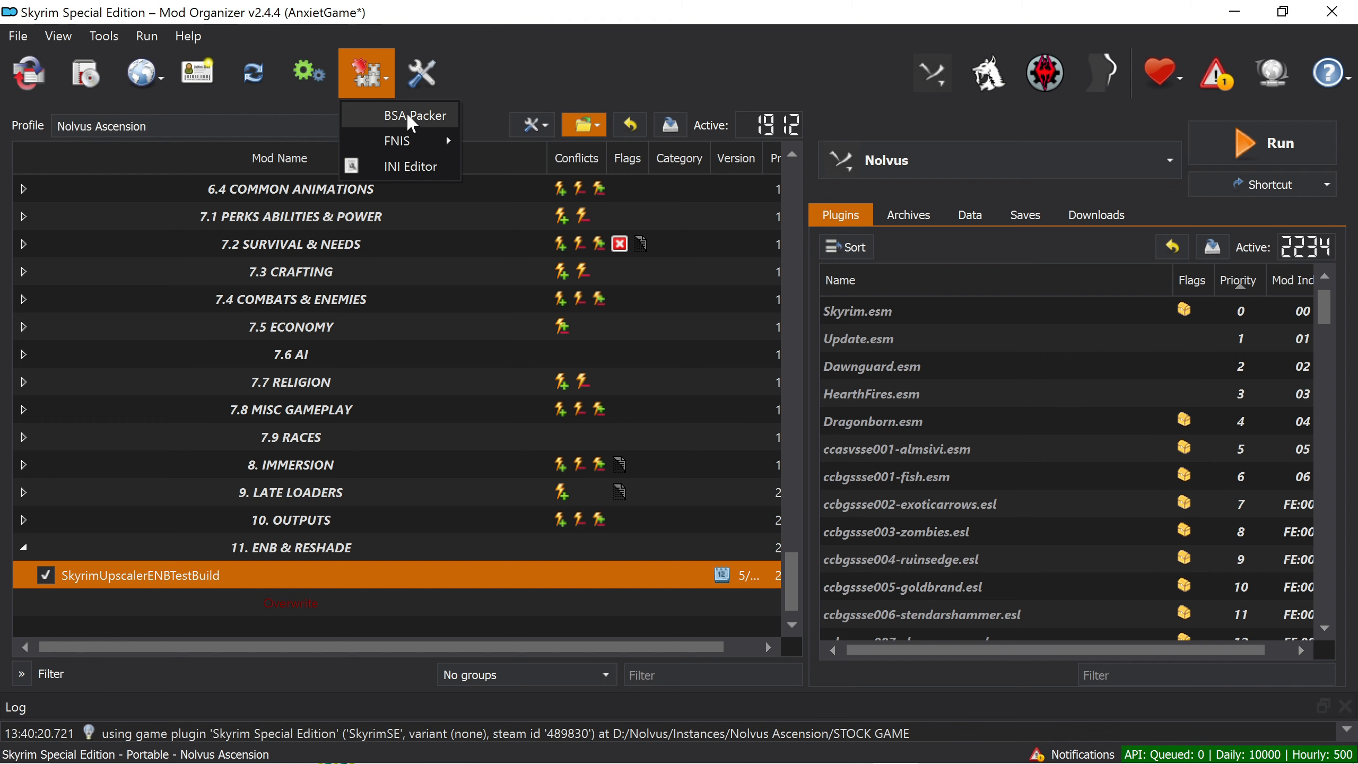
{"action": "left_click", "coordinate": [418, 167]}
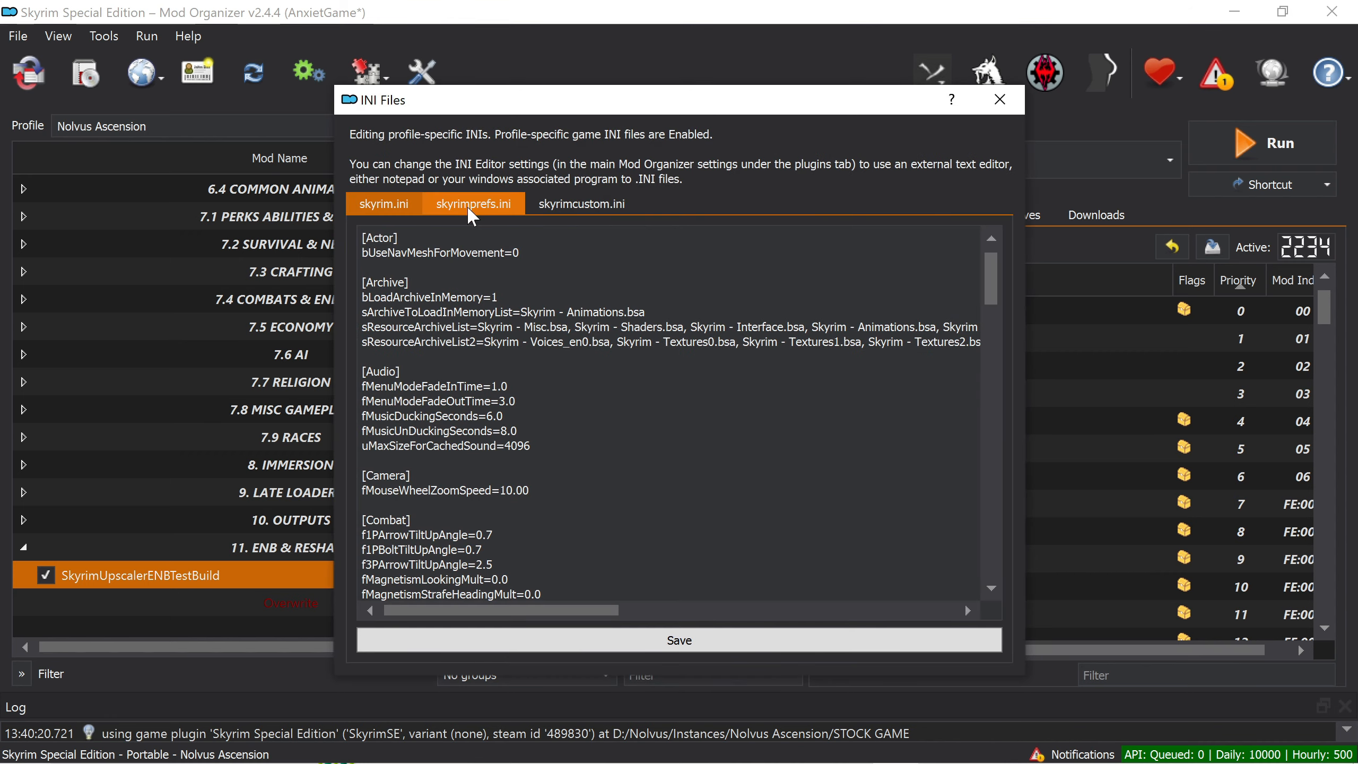
{"action": "left_click", "coordinate": [467, 207]}
Check the bFull Screen value among the Display settings of skyrimprefs.ini and close the INI Editor
{"action": "scroll", "coordinate": [668, 423], "scroll_direction": "down", "scroll_amount": 13}
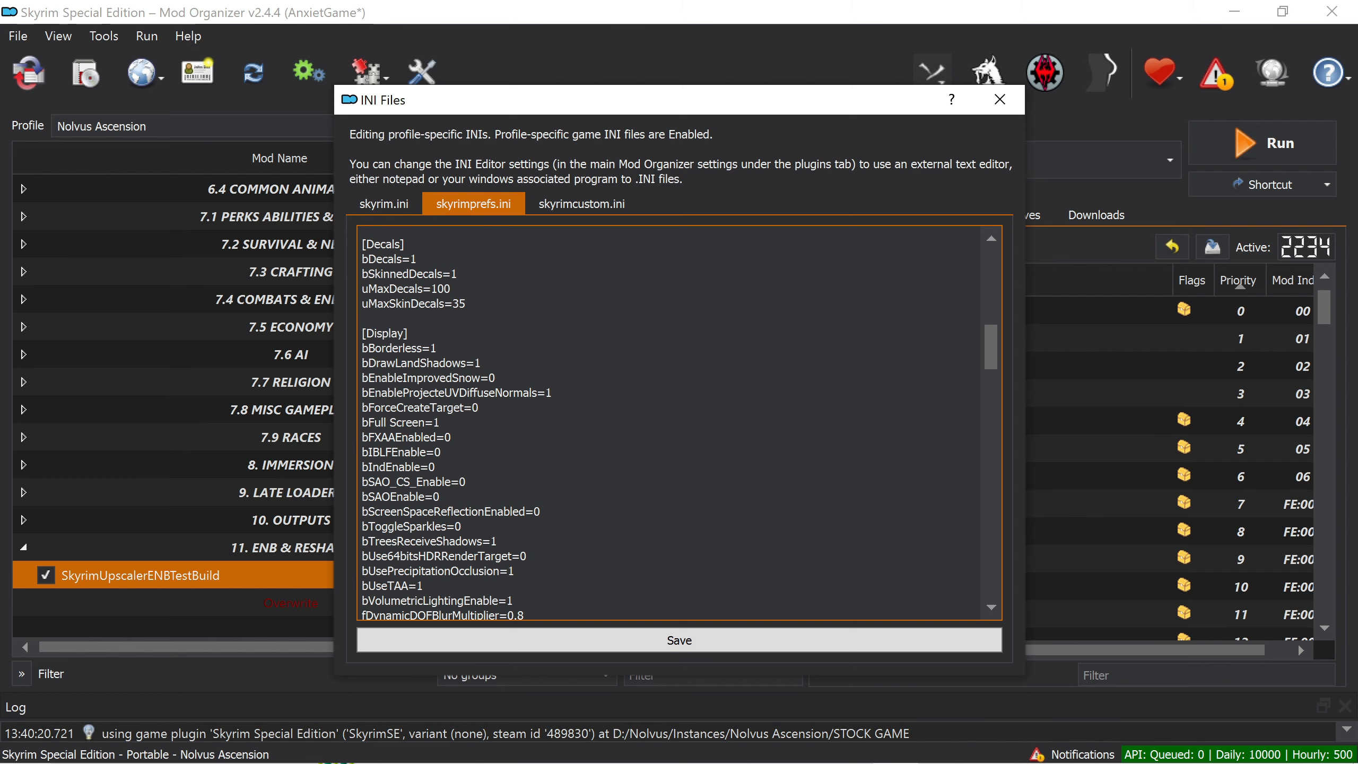
{"action": "left_click_drag", "start_coordinate": [440, 422], "coordinate": [425, 423]}
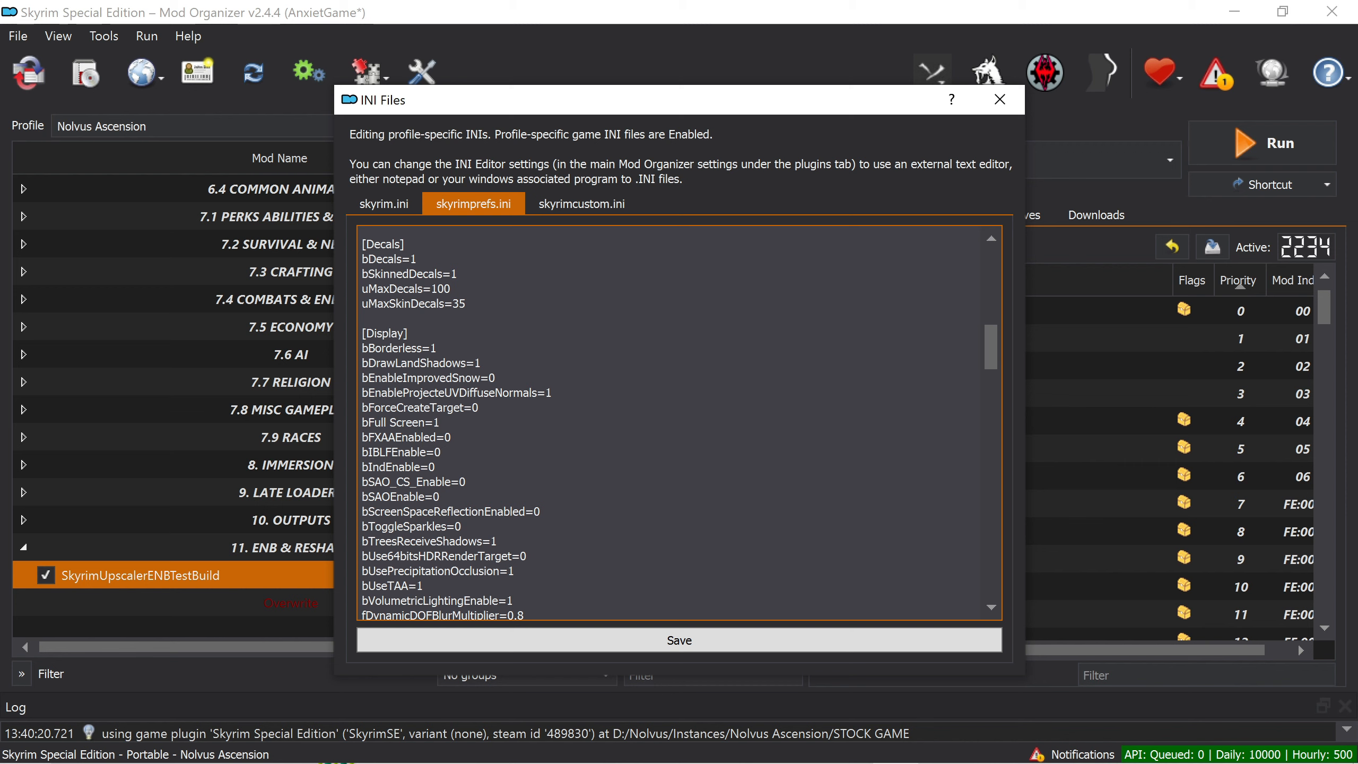
{"action": "scroll", "coordinate": [674, 423], "scroll_direction": "down", "scroll_amount": 3}
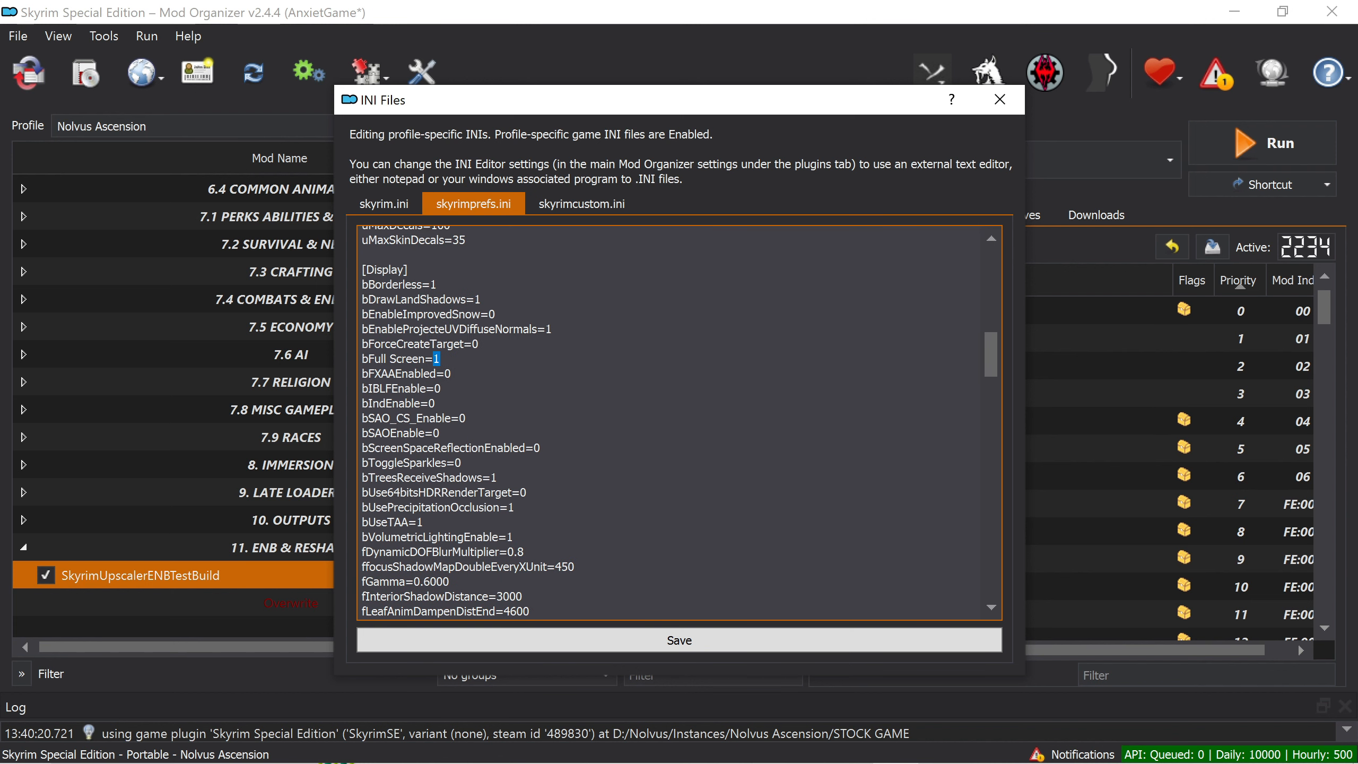
{"action": "scroll", "coordinate": [673, 423], "scroll_direction": "up", "scroll_amount": 3}
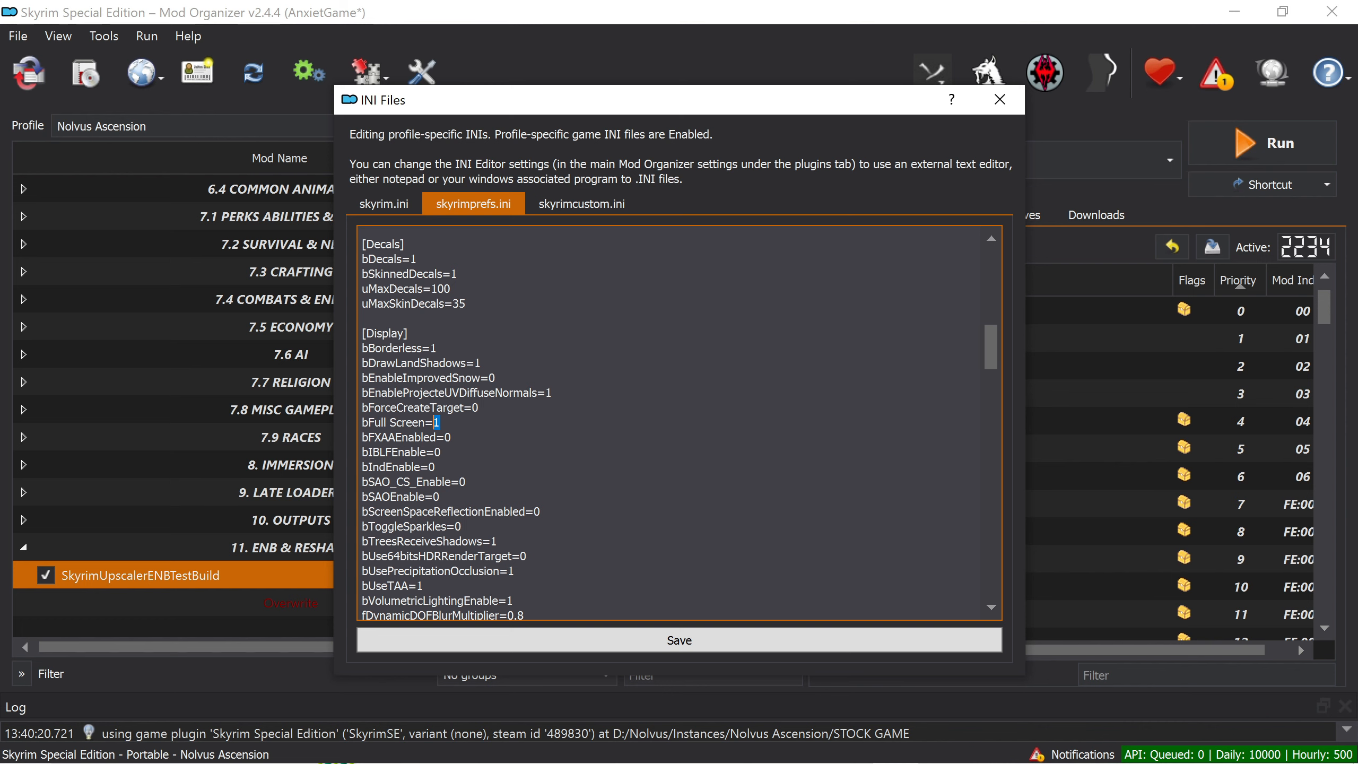
{"action": "left_click", "coordinate": [1000, 100]}
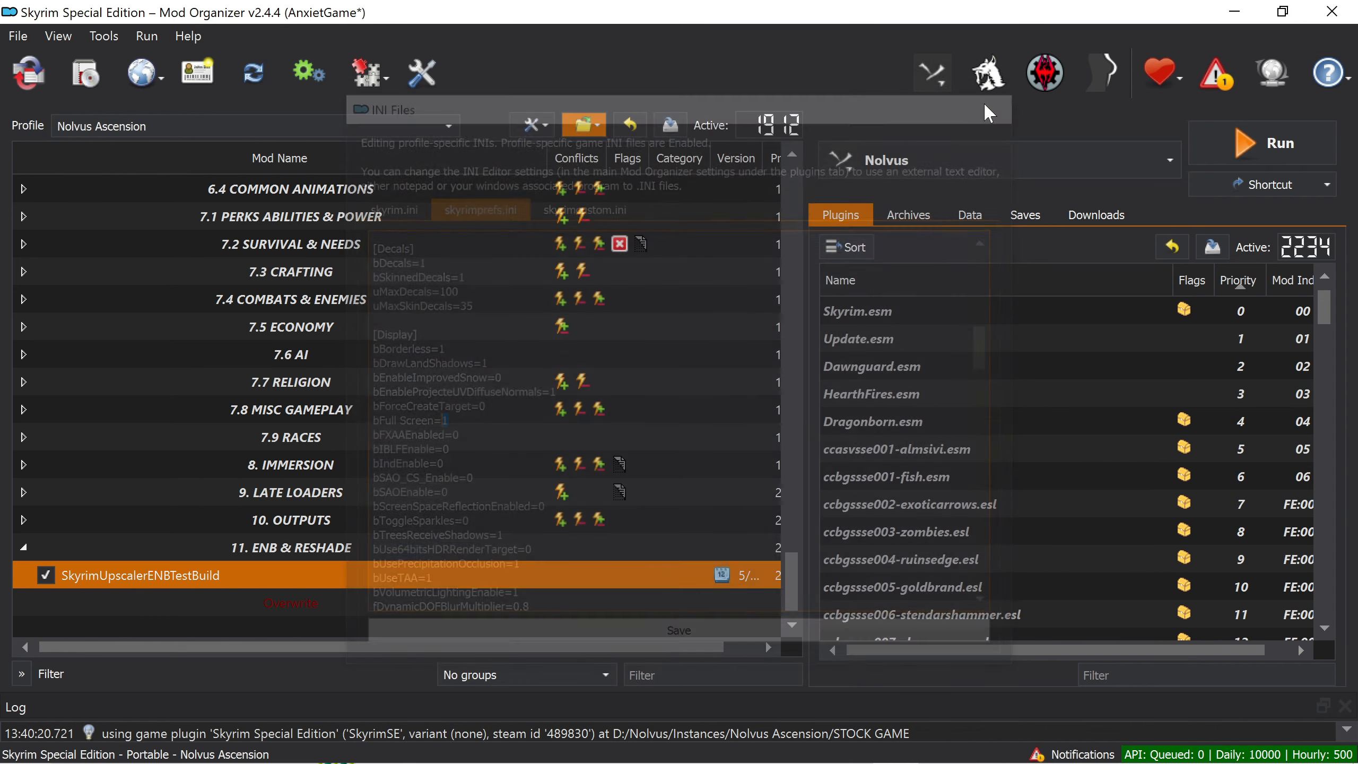
Open SSEDisplayTweaks.ini from the SSE Display Tweaks mod under 1.2 Bug Fixes & Tweaks
{"action": "scroll", "coordinate": [516, 325], "scroll_direction": "up", "scroll_amount": 20}
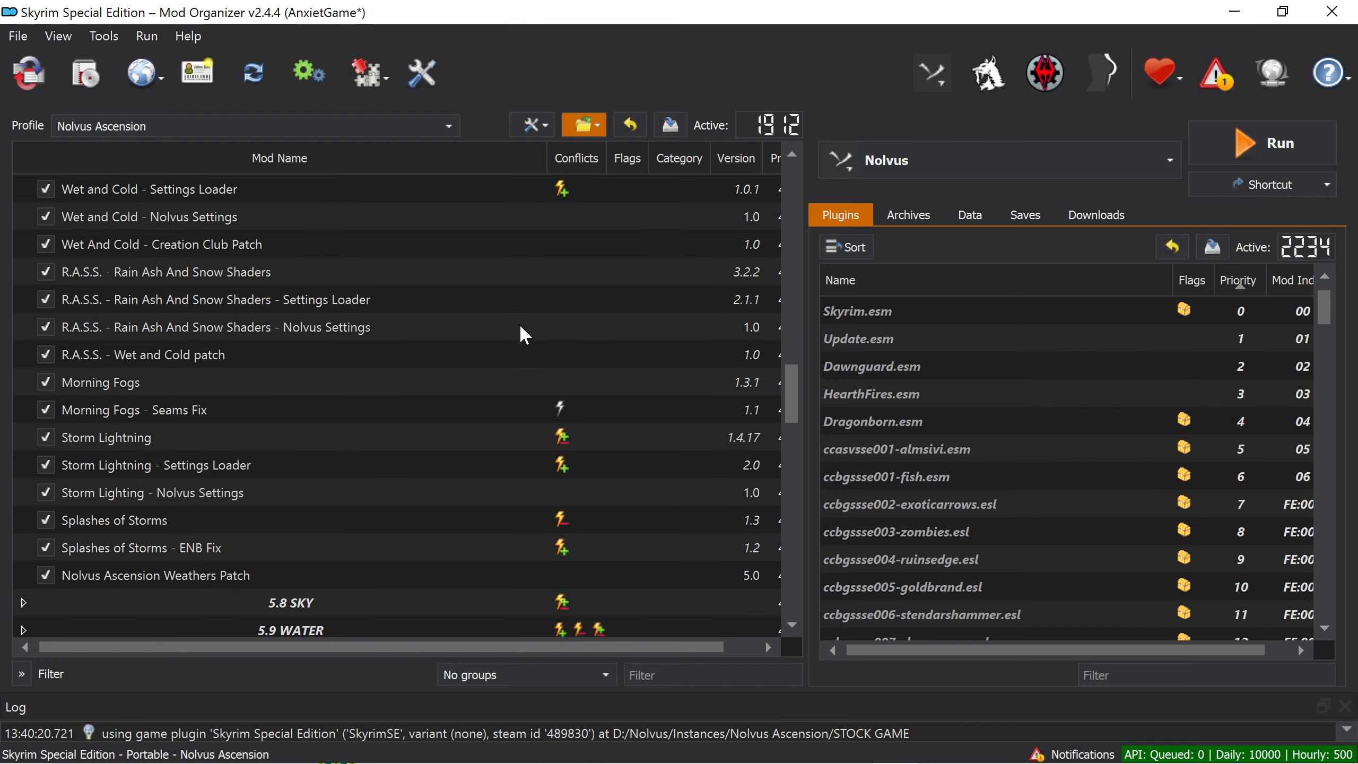
{"action": "scroll", "coordinate": [520, 327], "scroll_direction": "up", "scroll_amount": 20}
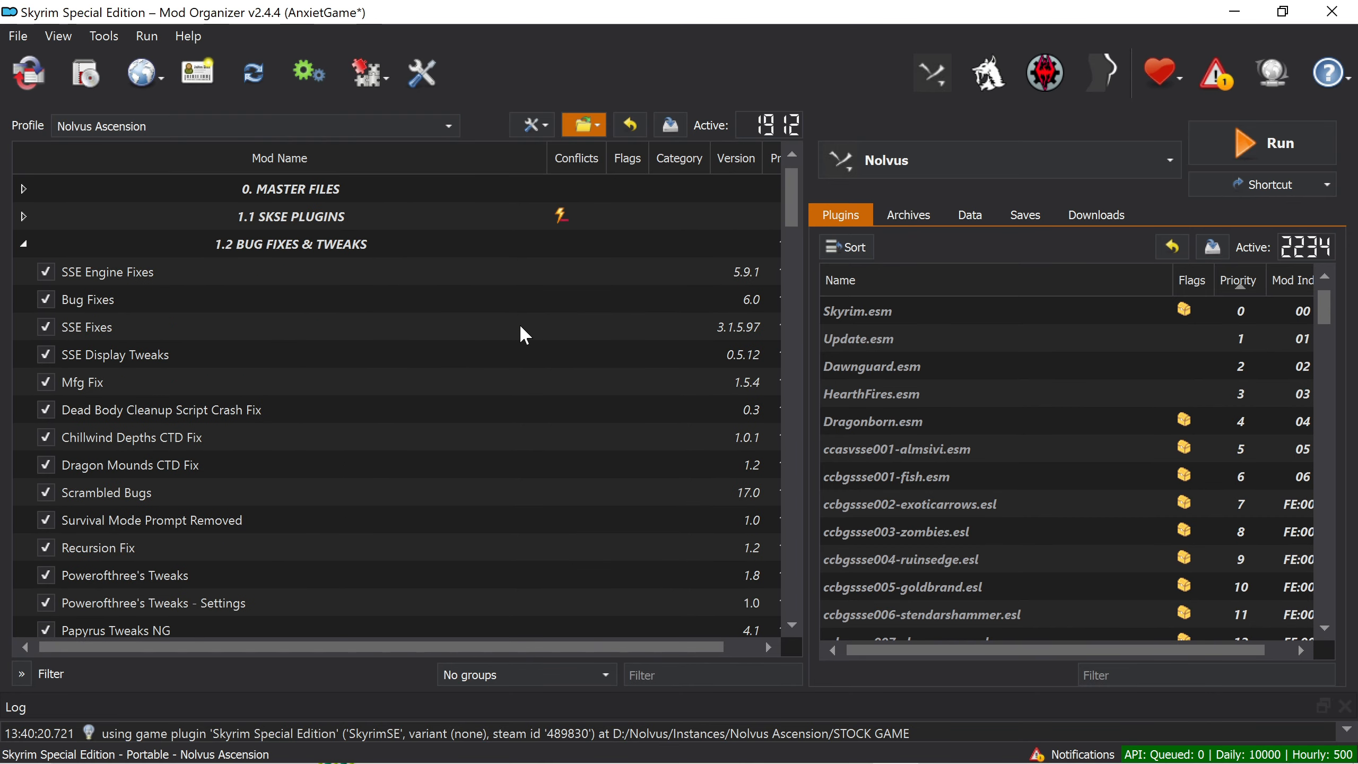
{"action": "left_click", "coordinate": [270, 268]}
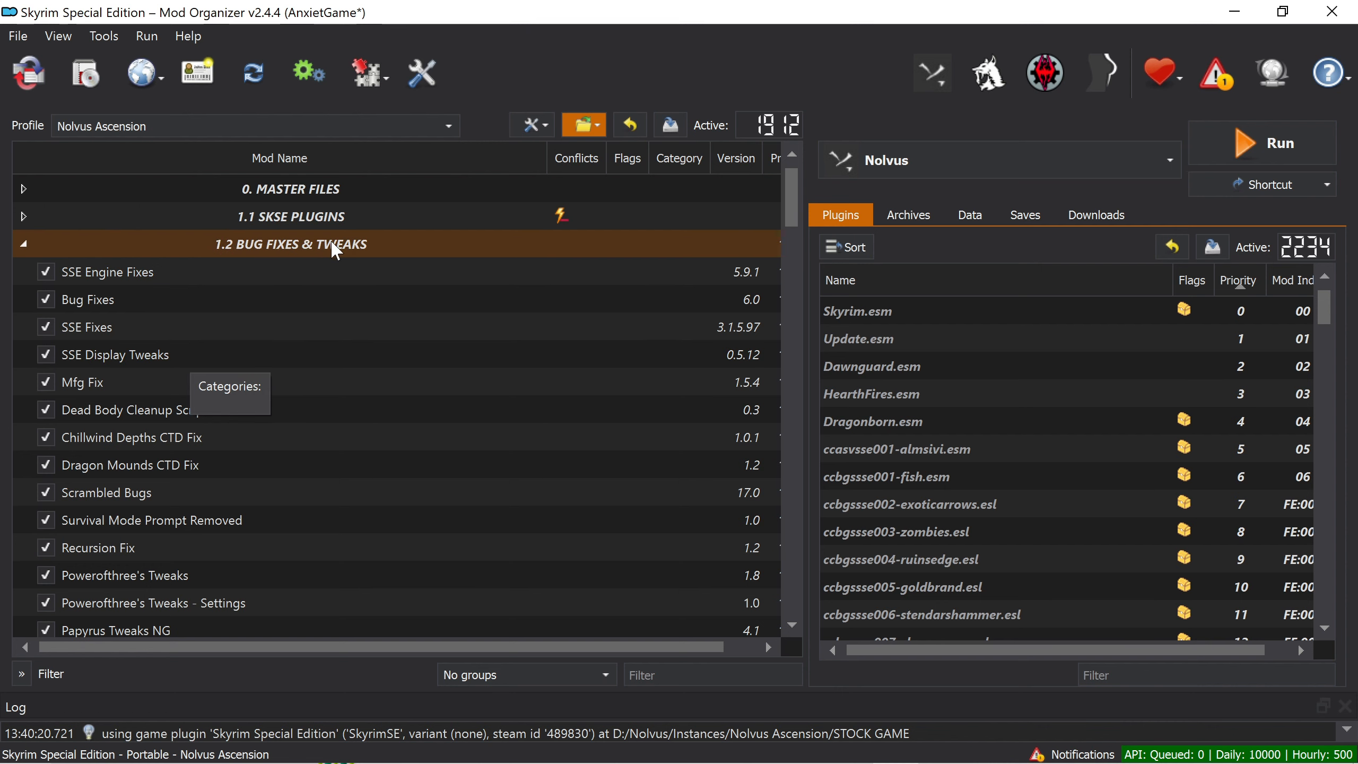
{"action": "double_click", "coordinate": [202, 363]}
{"action": "left_click", "coordinate": [385, 289]}
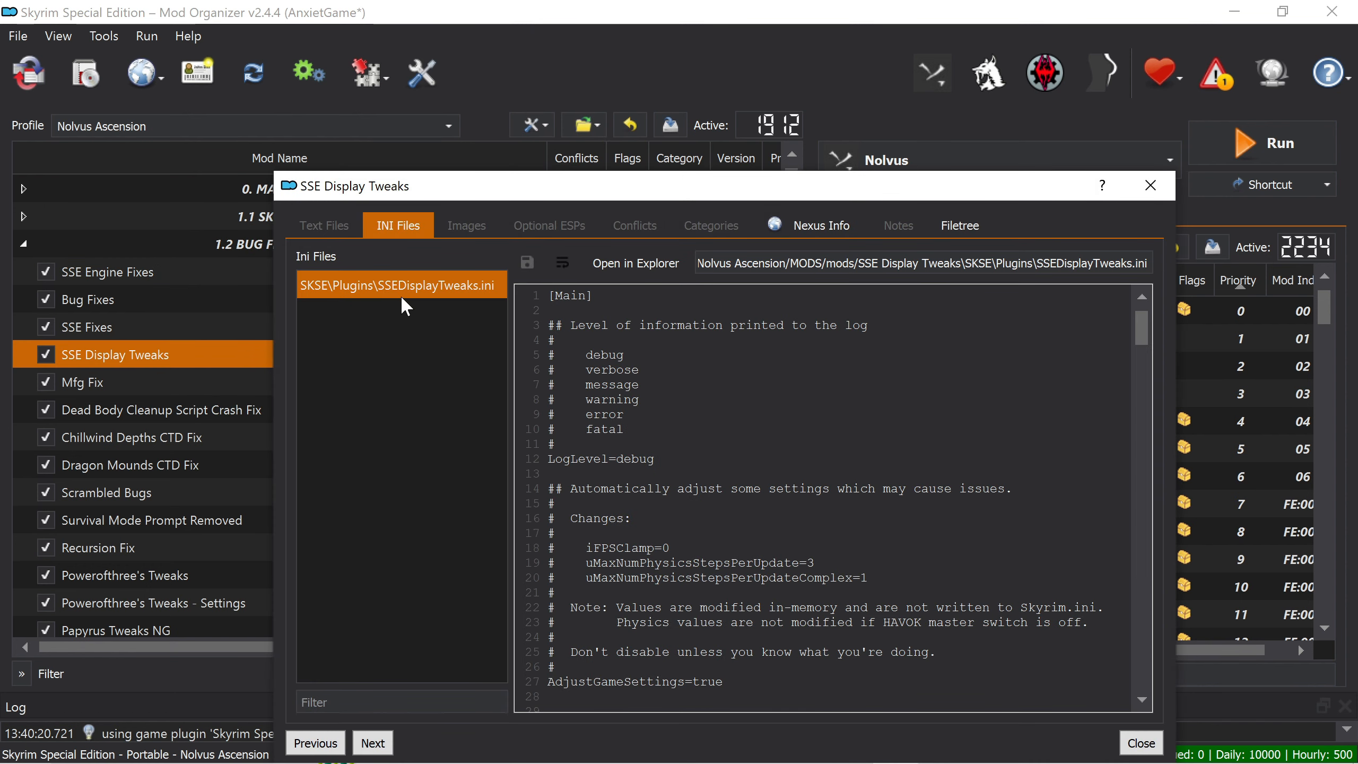
Check the Fullscreen, Borderless and BorderlessUpscale settings in the Render section of SSEDisplayTweaks.ini, highlighting the BorderlessUpscale value
{"action": "scroll", "coordinate": [823, 497], "scroll_direction": "down", "scroll_amount": 6}
{"action": "scroll", "coordinate": [823, 497], "scroll_direction": "down", "scroll_amount": 4}
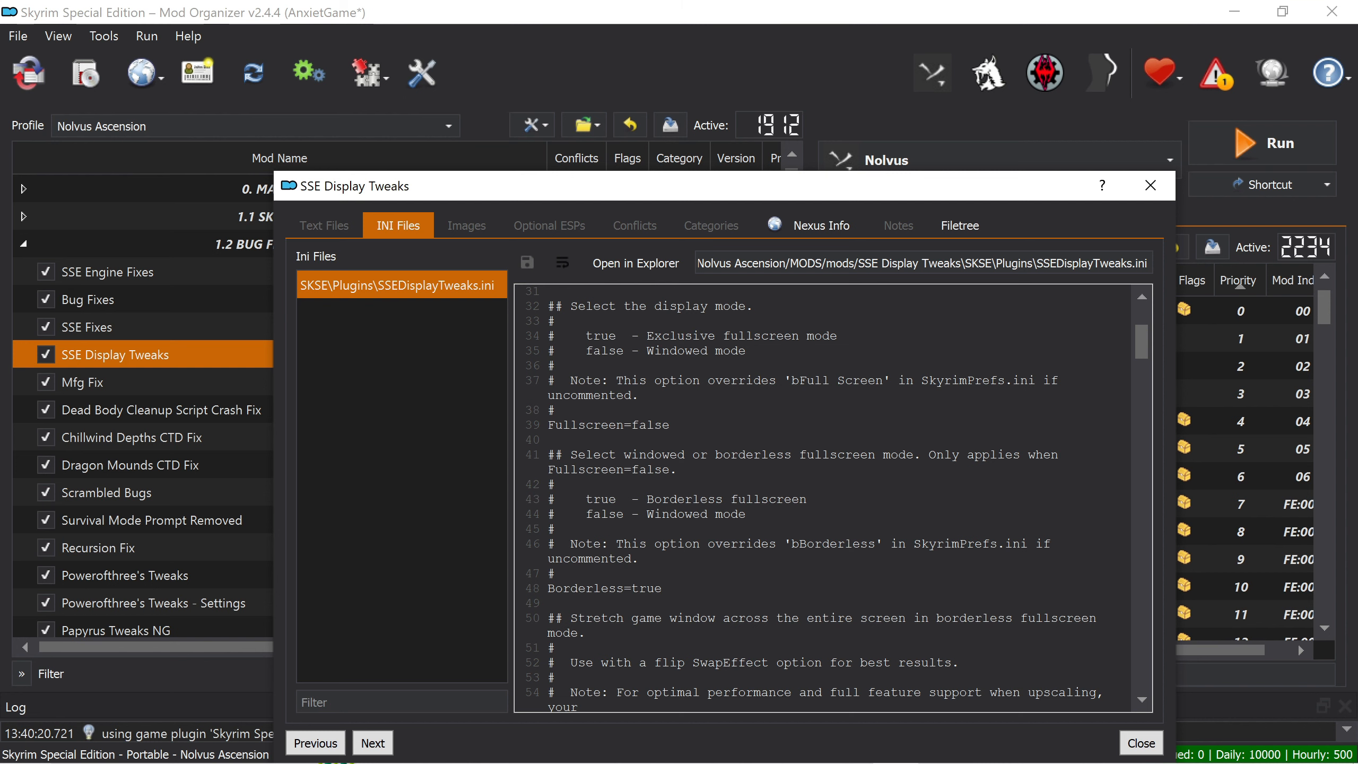
{"action": "scroll", "coordinate": [823, 497], "scroll_direction": "down", "scroll_amount": 1}
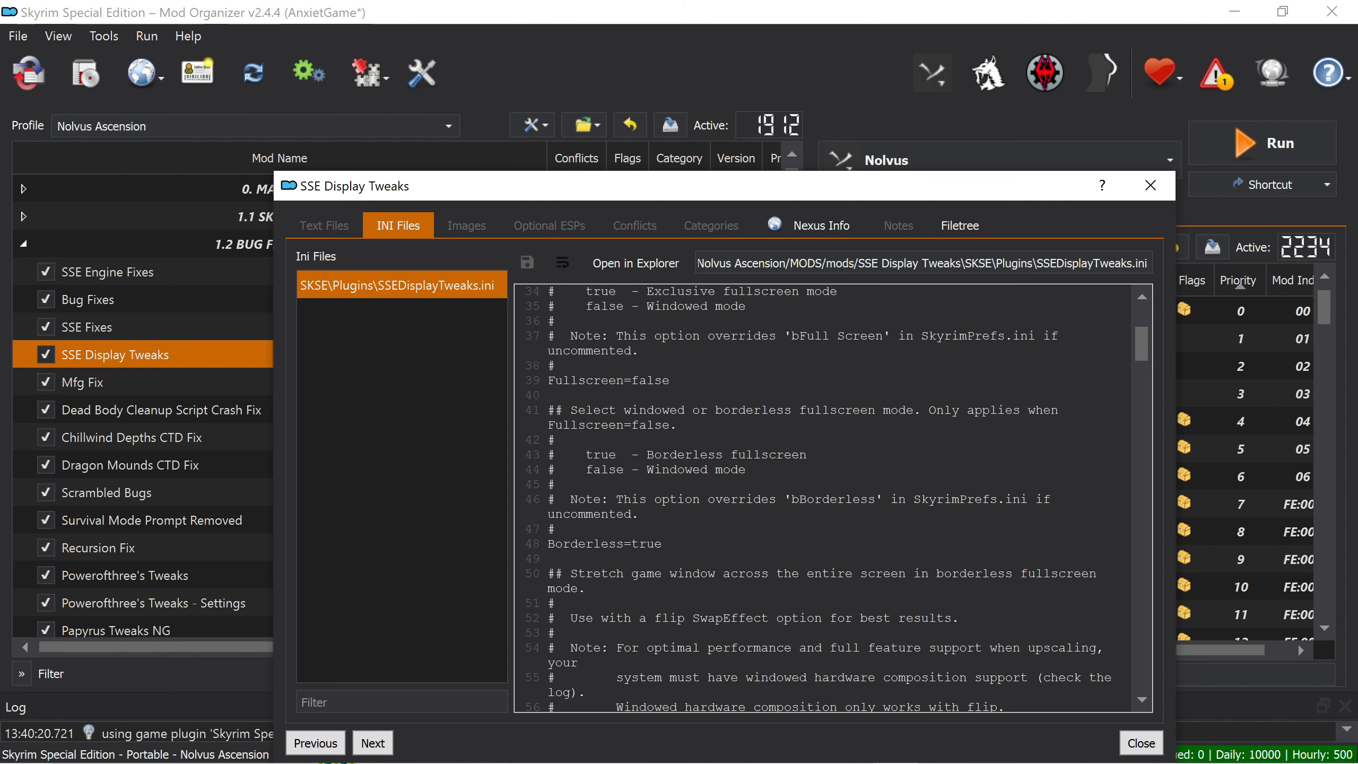
{"action": "scroll", "coordinate": [823, 498], "scroll_direction": "down", "scroll_amount": 2}
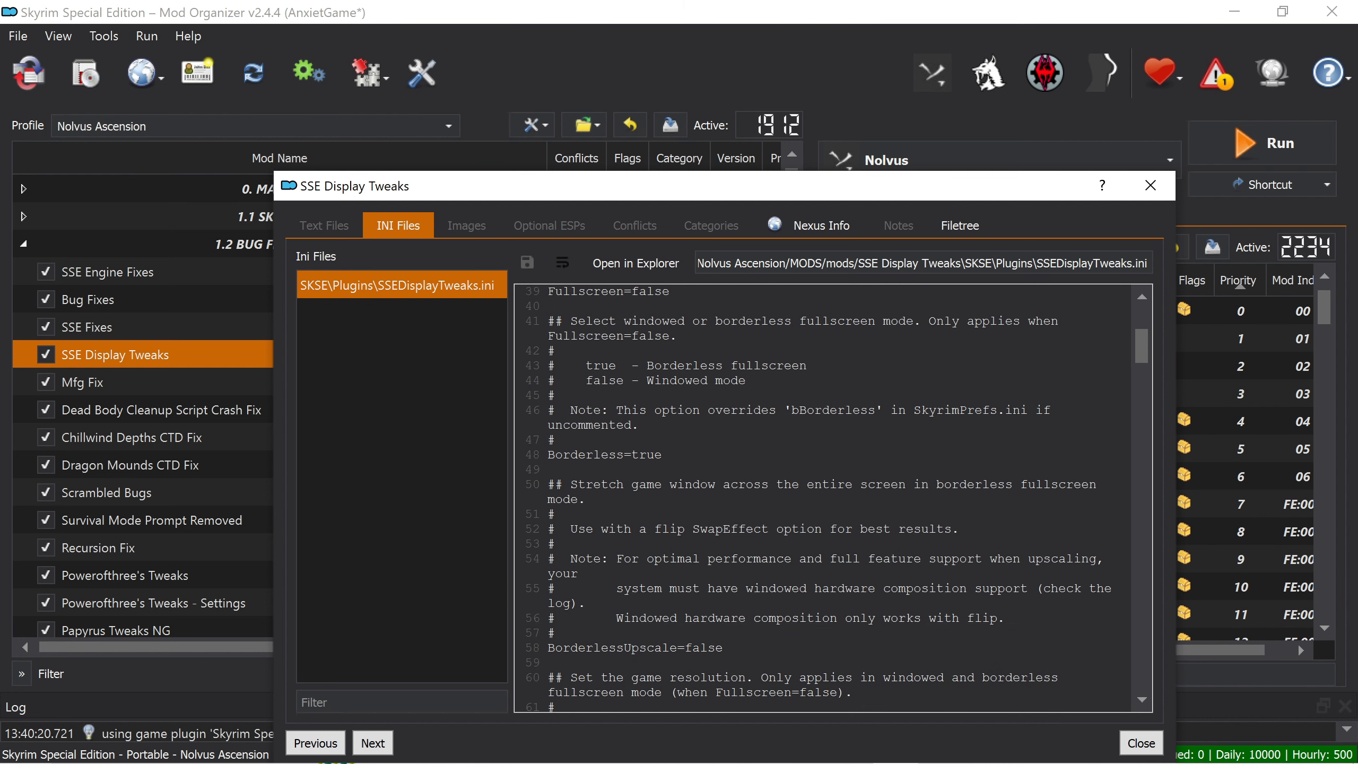
{"action": "scroll", "coordinate": [823, 498], "scroll_direction": "down", "scroll_amount": 2}
{"action": "scroll", "coordinate": [824, 498], "scroll_direction": "down", "scroll_amount": 2}
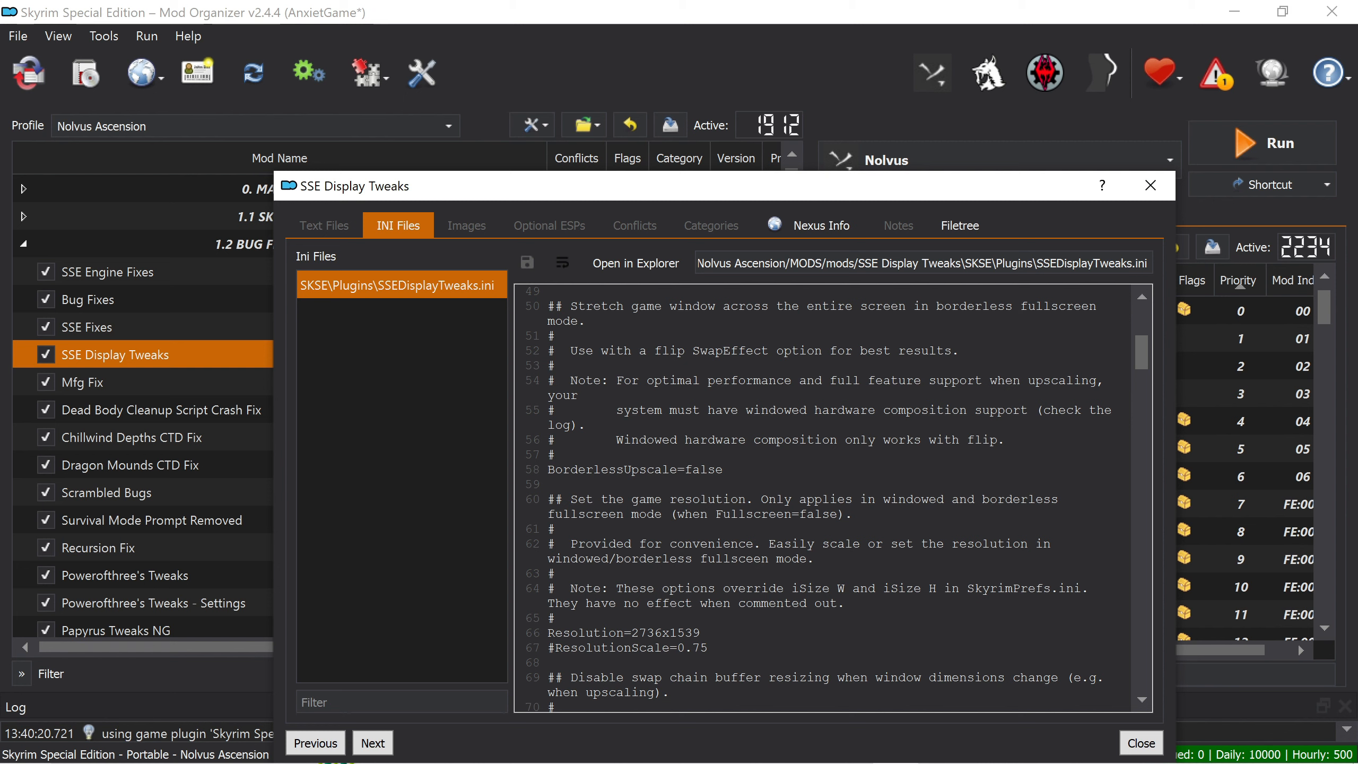
{"action": "left_click_drag", "start_coordinate": [684, 470], "coordinate": [708, 470]}
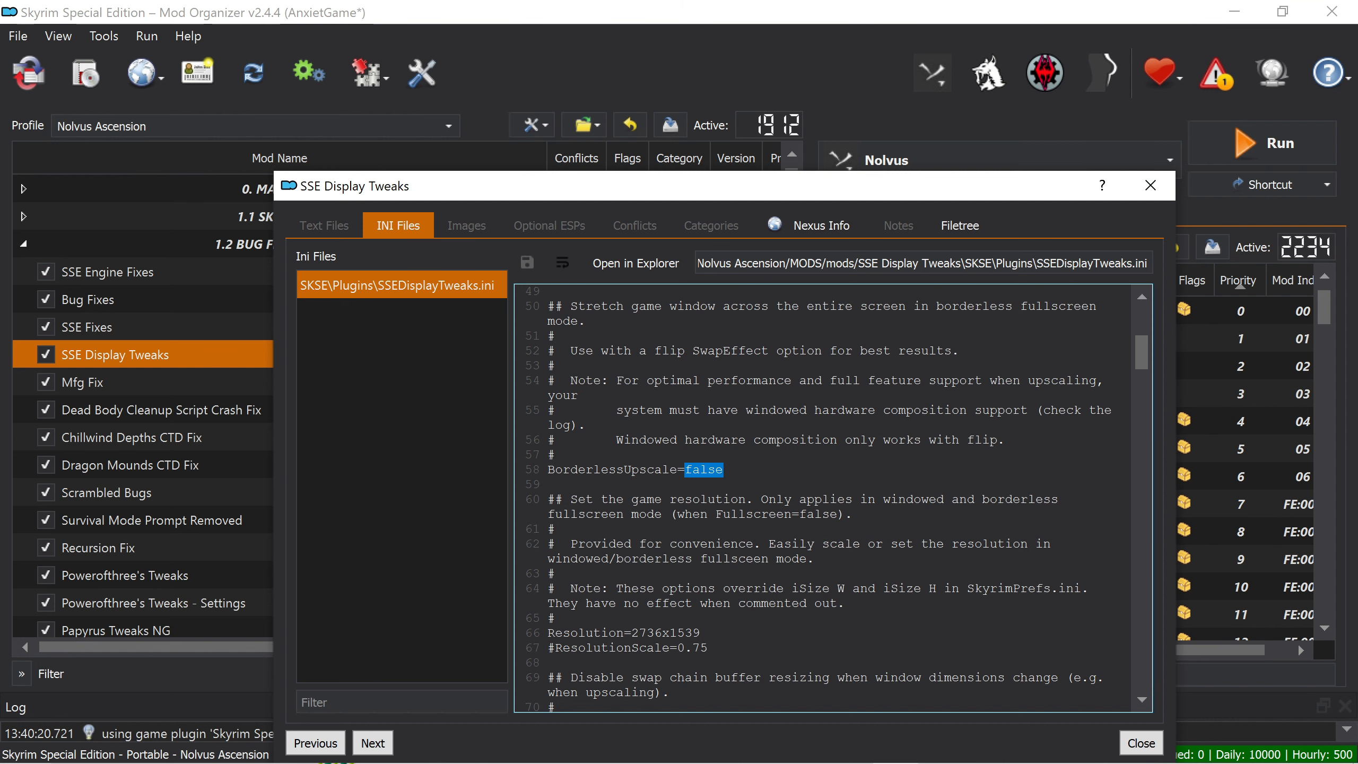
Review the Resolution, DisableBufferResizing and EnableVSync settings further down in SSEDisplayTweaks.ini
{"action": "scroll", "coordinate": [824, 498], "scroll_direction": "down", "scroll_amount": 1}
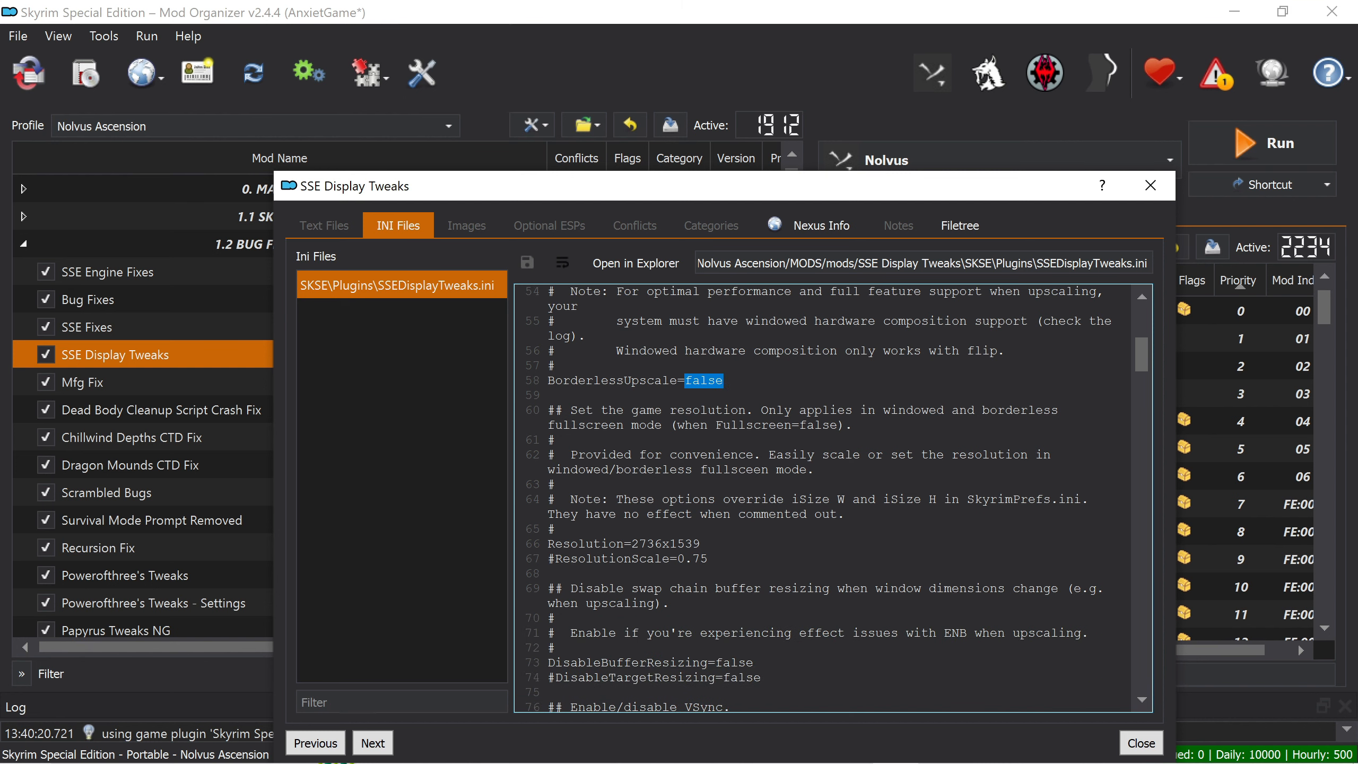
{"action": "scroll", "coordinate": [823, 497], "scroll_direction": "down", "scroll_amount": 2}
{"action": "scroll", "coordinate": [823, 498], "scroll_direction": "down", "scroll_amount": 1}
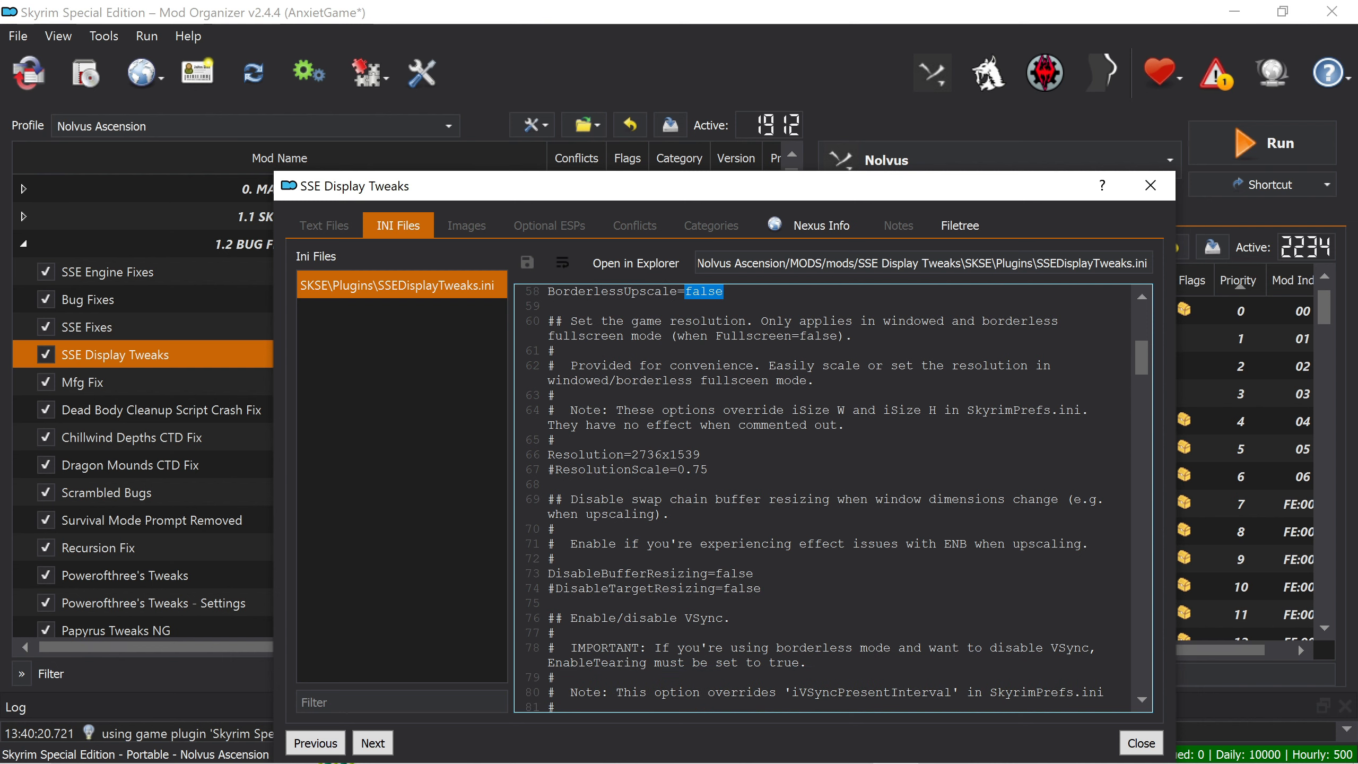
{"action": "scroll", "coordinate": [823, 498], "scroll_direction": "down", "scroll_amount": 2}
{"action": "scroll", "coordinate": [823, 497], "scroll_direction": "down", "scroll_amount": 4}
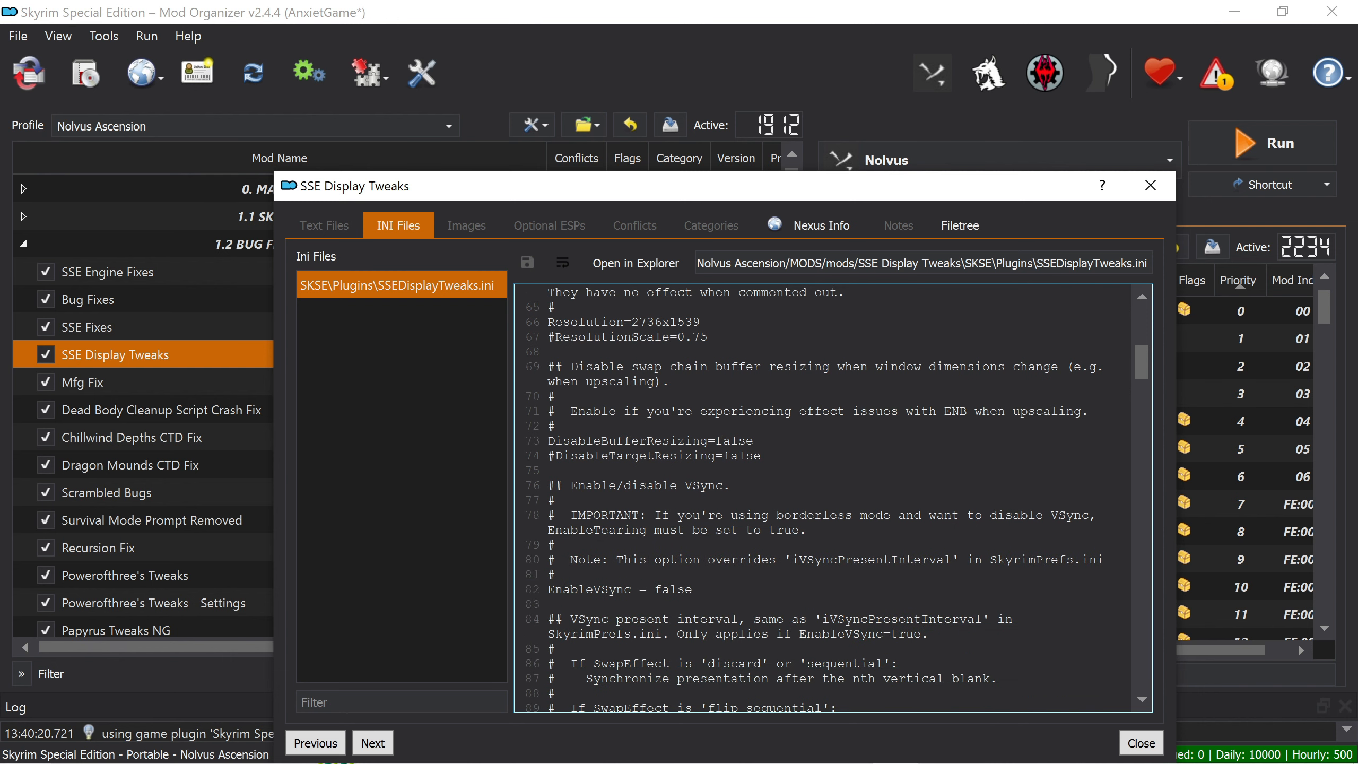
{"action": "scroll", "coordinate": [824, 498], "scroll_direction": "down", "scroll_amount": 1}
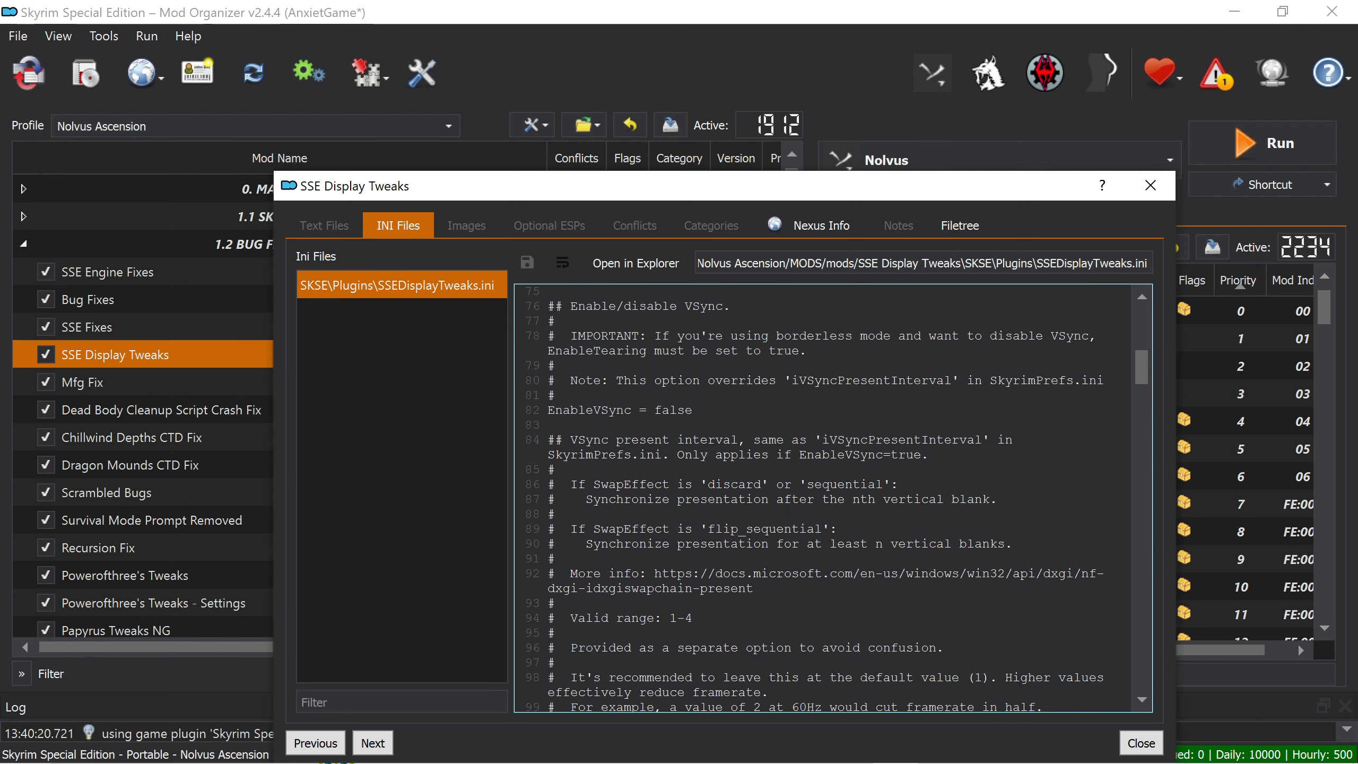
Recheck SSEDisplayTweaks.ini from its beginning through the BorderlessUpscale and Resolution settings, and close the SSE Display Tweaks window
{"action": "scroll", "coordinate": [823, 497], "scroll_direction": "up", "scroll_amount": 8}
{"action": "scroll", "coordinate": [824, 497], "scroll_direction": "up", "scroll_amount": 18}
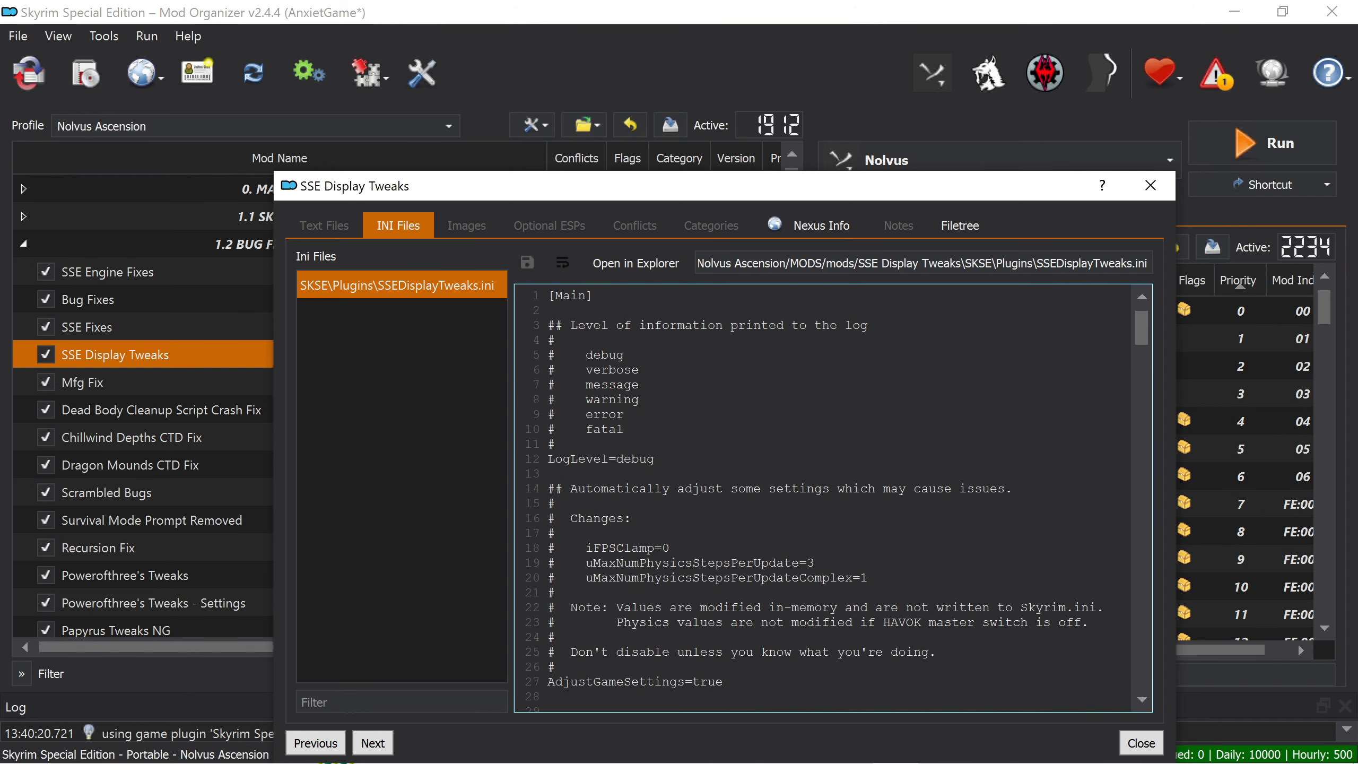
{"action": "scroll", "coordinate": [823, 498], "scroll_direction": "down", "scroll_amount": 13}
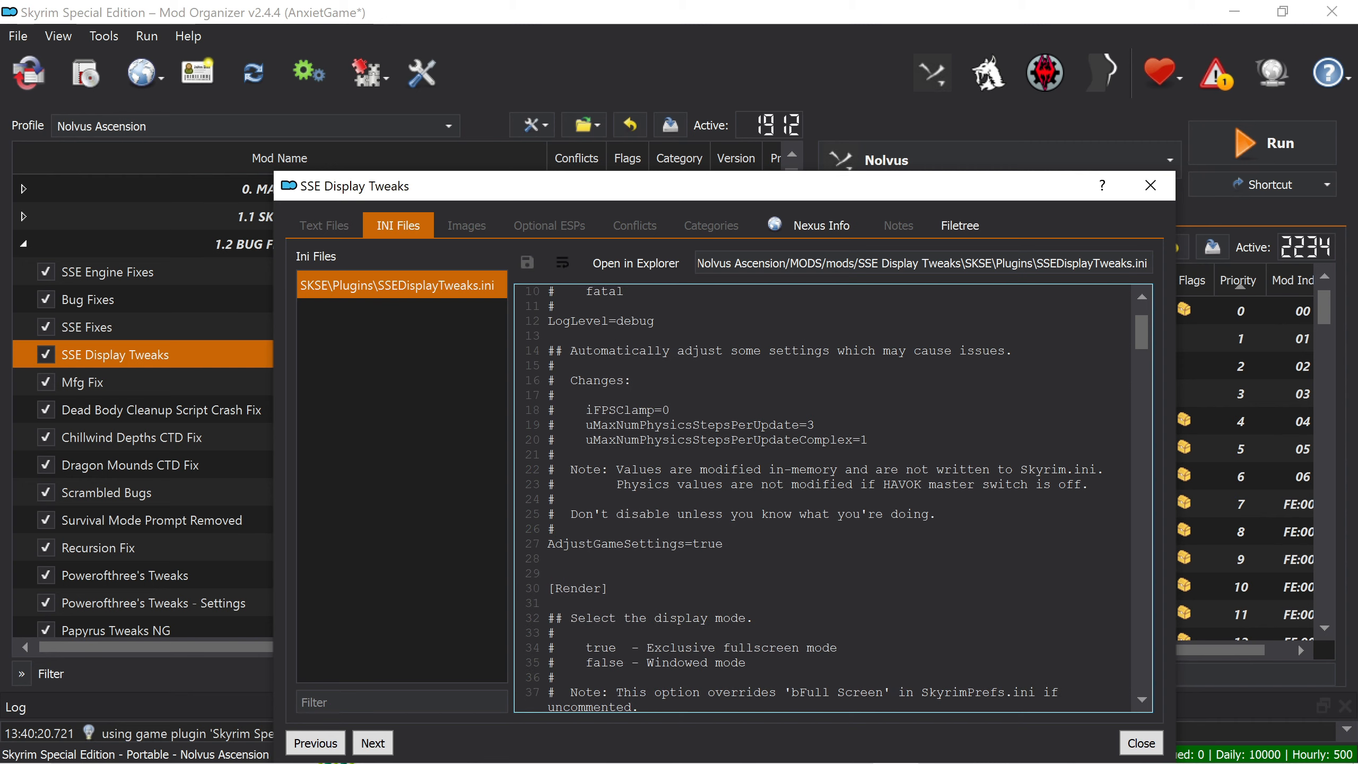
{"action": "scroll", "coordinate": [762, 473], "scroll_direction": "down", "scroll_amount": 3}
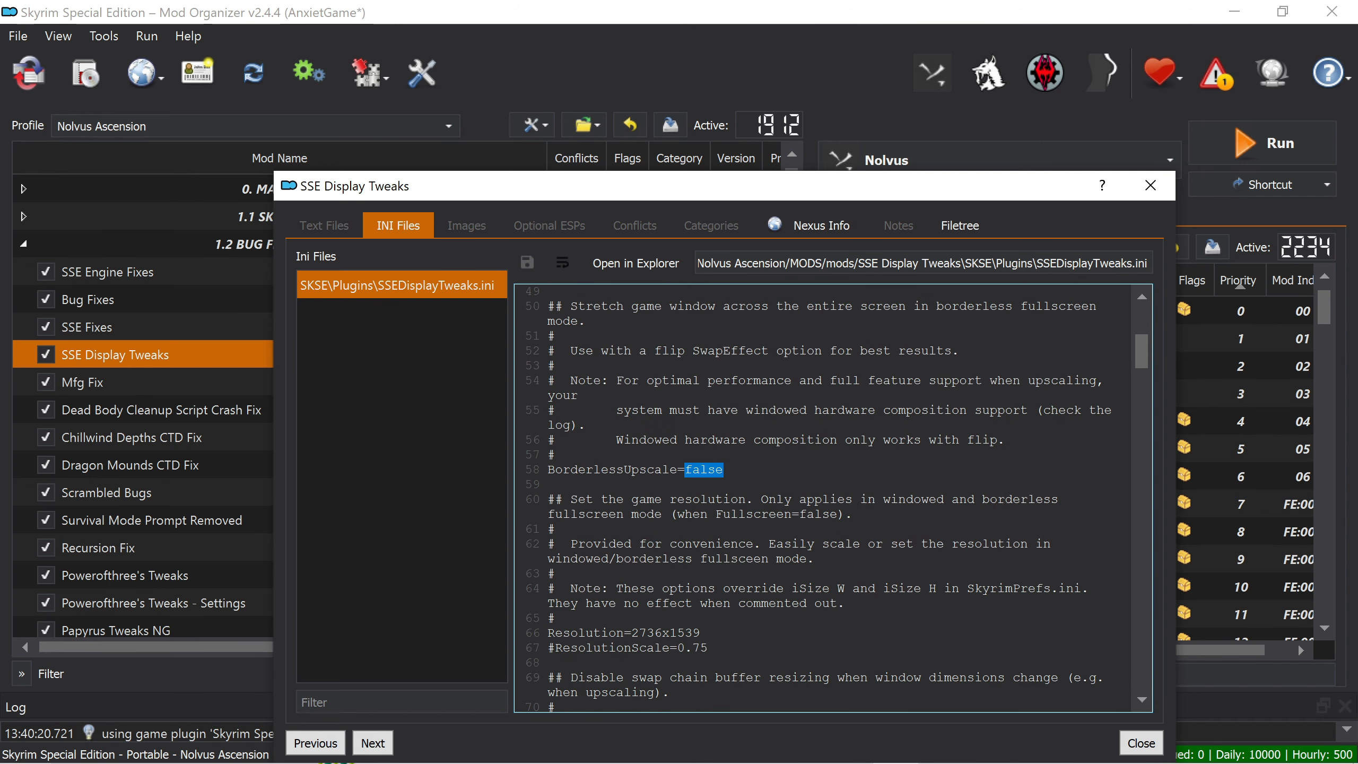
{"action": "key", "text": "Escape"}
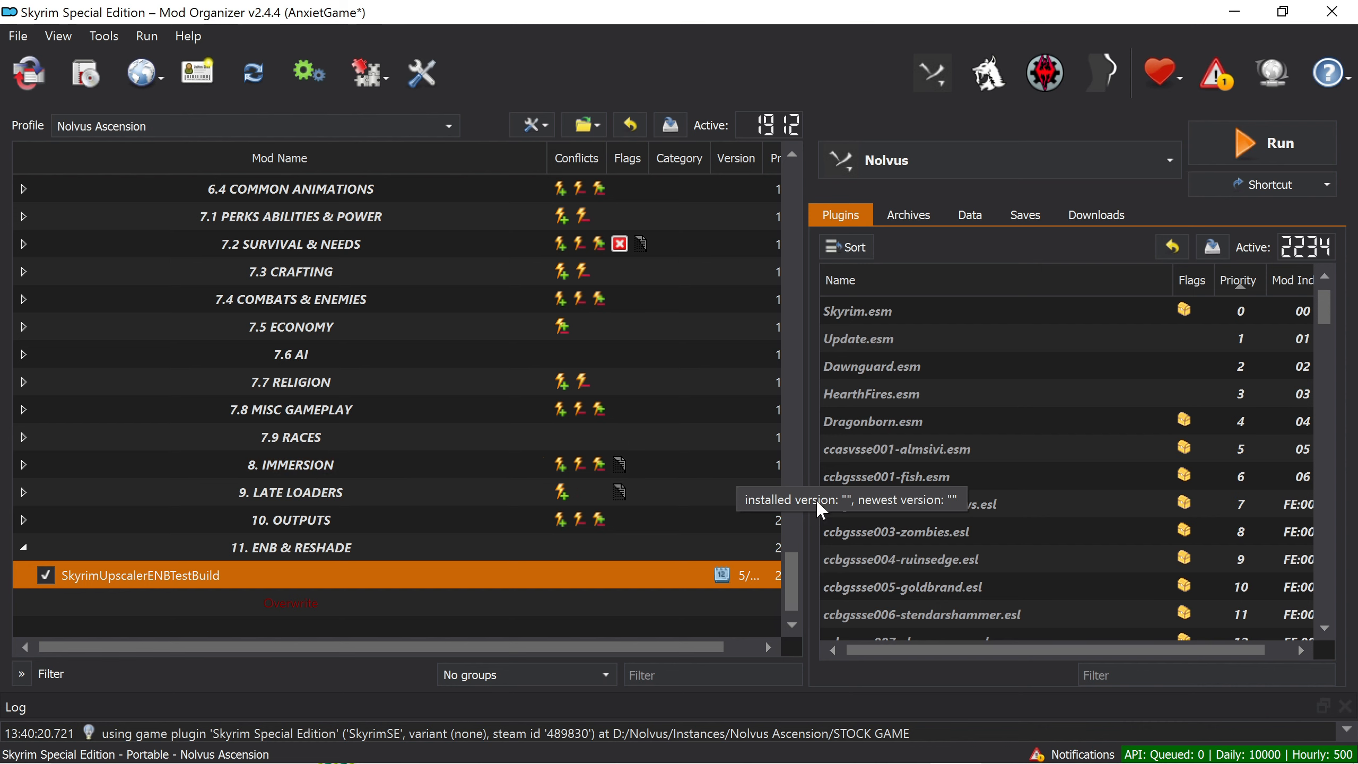
{"action": "scroll", "coordinate": [797, 571], "scroll_direction": "up", "scroll_amount": 1}
{"action": "scroll", "coordinate": [797, 571], "scroll_direction": "down", "scroll_amount": 1}
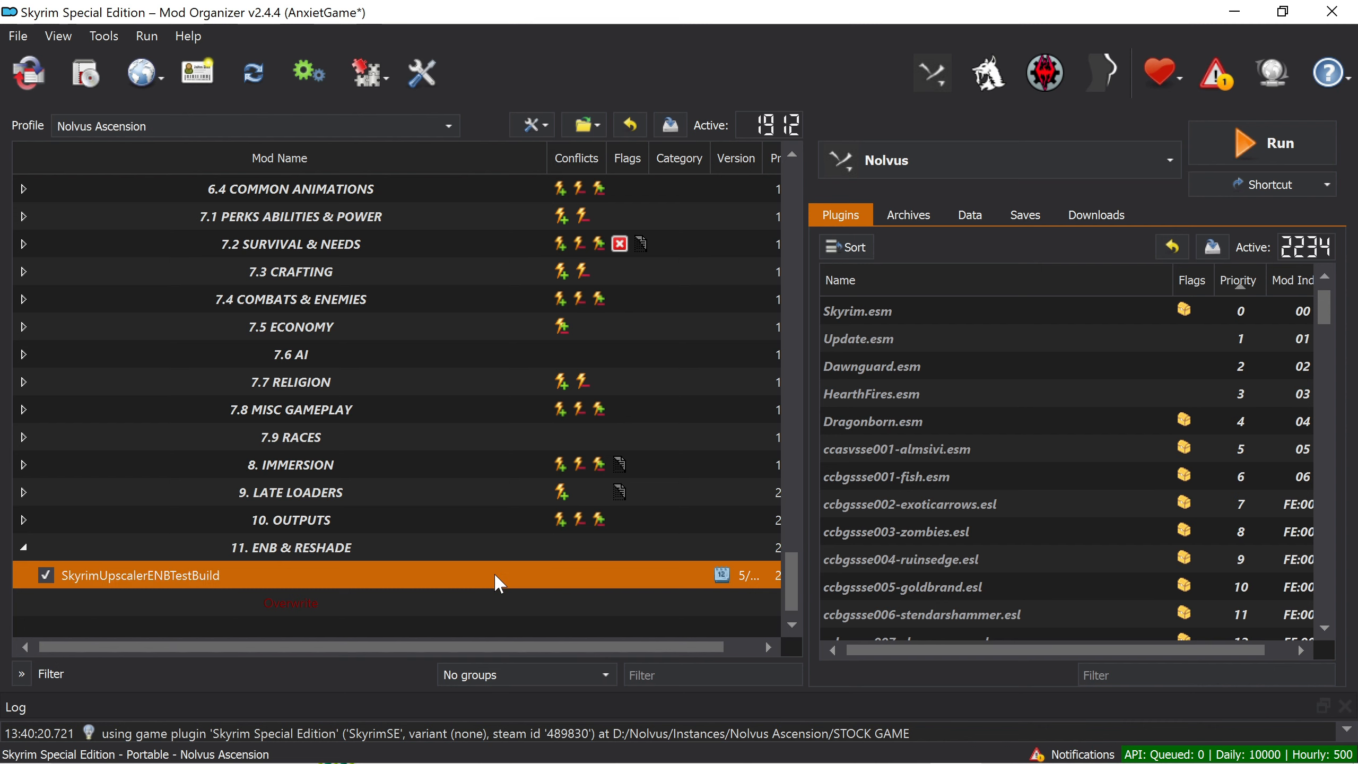
{"action": "left_click", "coordinate": [503, 546]}
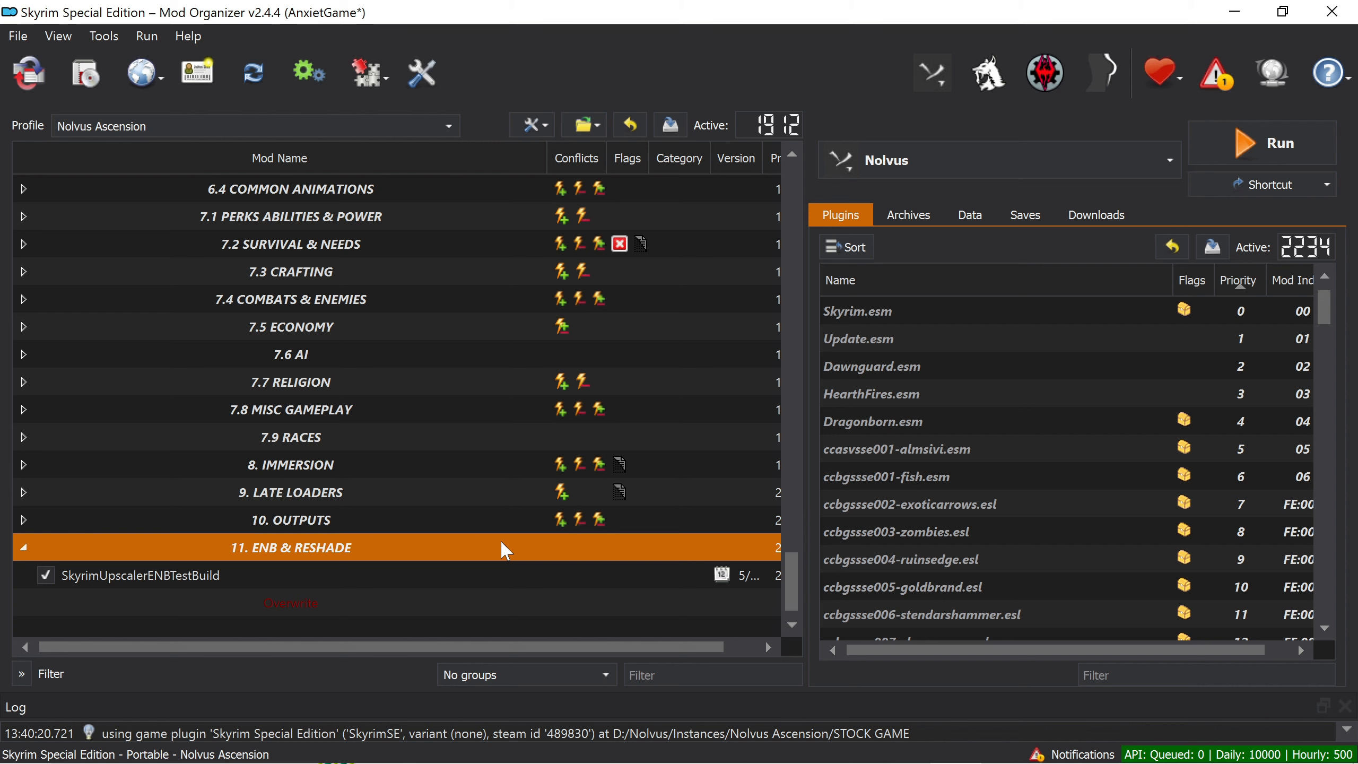
{"action": "left_click", "coordinate": [503, 523]}
{"action": "left_click", "coordinate": [498, 546]}
{"action": "left_click", "coordinate": [505, 523]}
{"action": "left_click", "coordinate": [499, 544]}
{"action": "left_click", "coordinate": [503, 523]}
{"action": "left_click", "coordinate": [503, 497]}
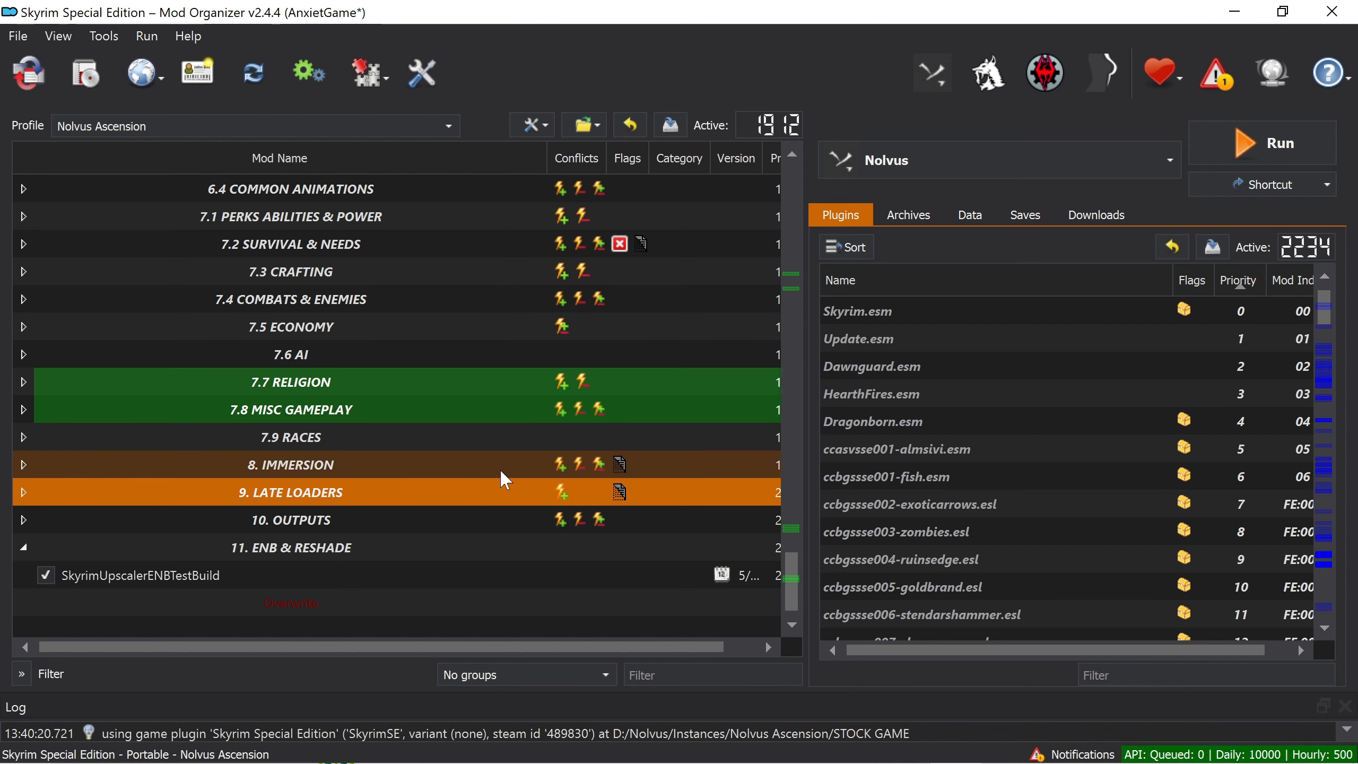
{"action": "left_click", "coordinate": [501, 468]}
{"action": "left_click", "coordinate": [499, 448]}
{"action": "left_click", "coordinate": [503, 492]}
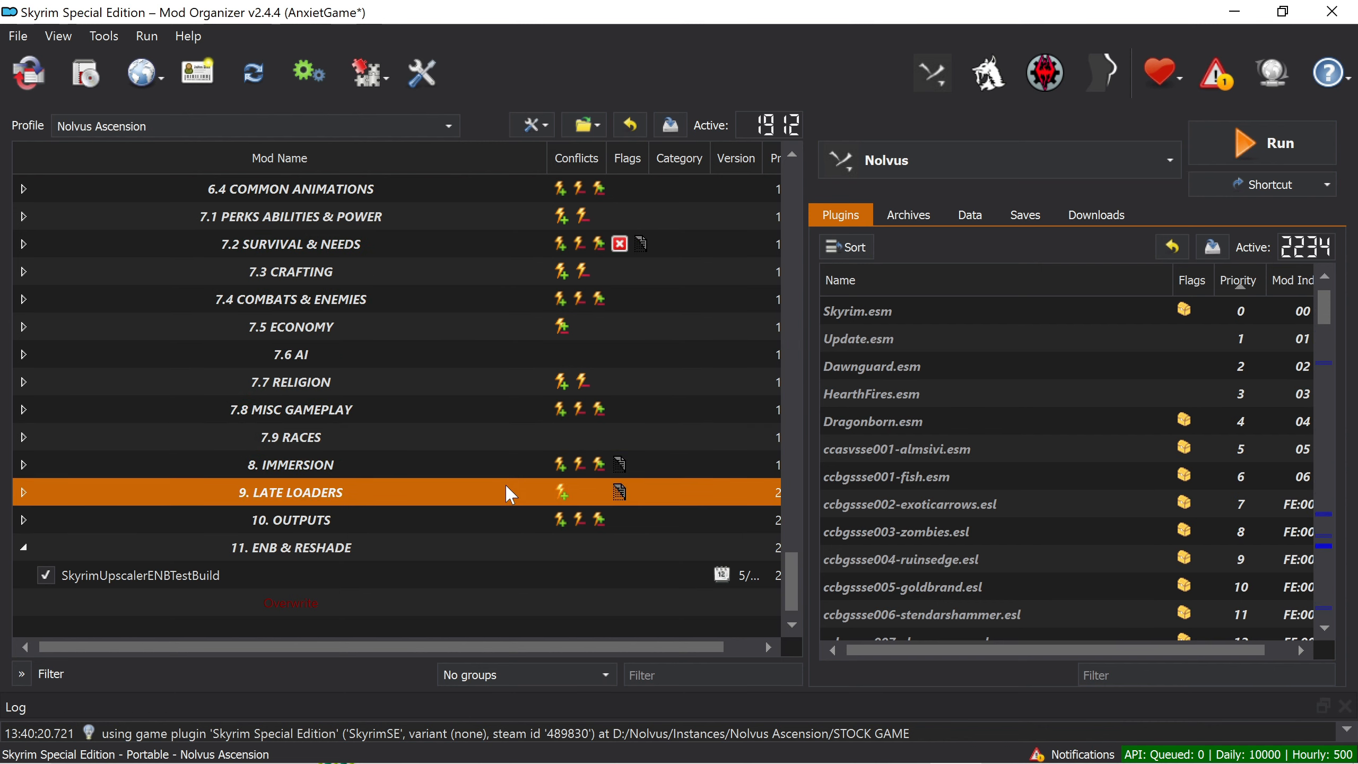
{"action": "left_click", "coordinate": [495, 527]}
{"action": "left_click", "coordinate": [494, 538]}
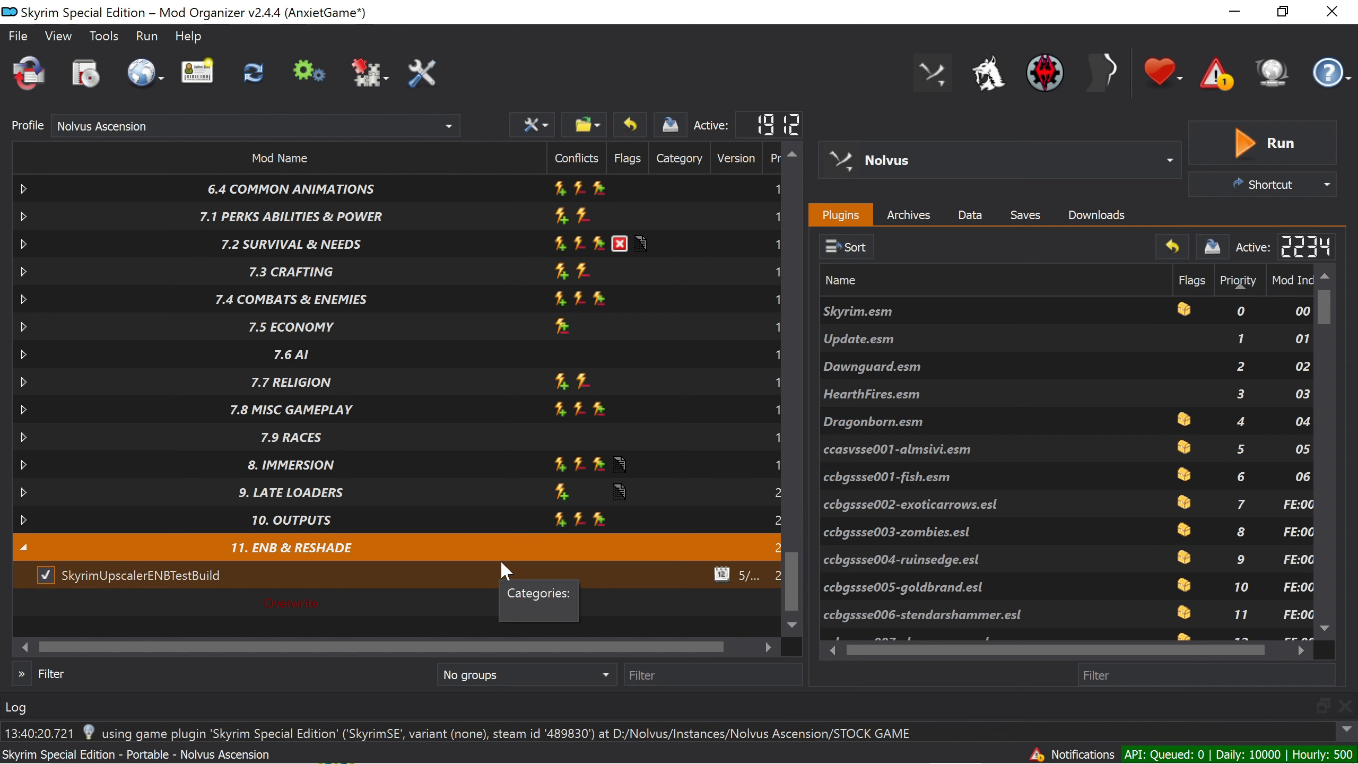
{"action": "left_click", "coordinate": [495, 572]}
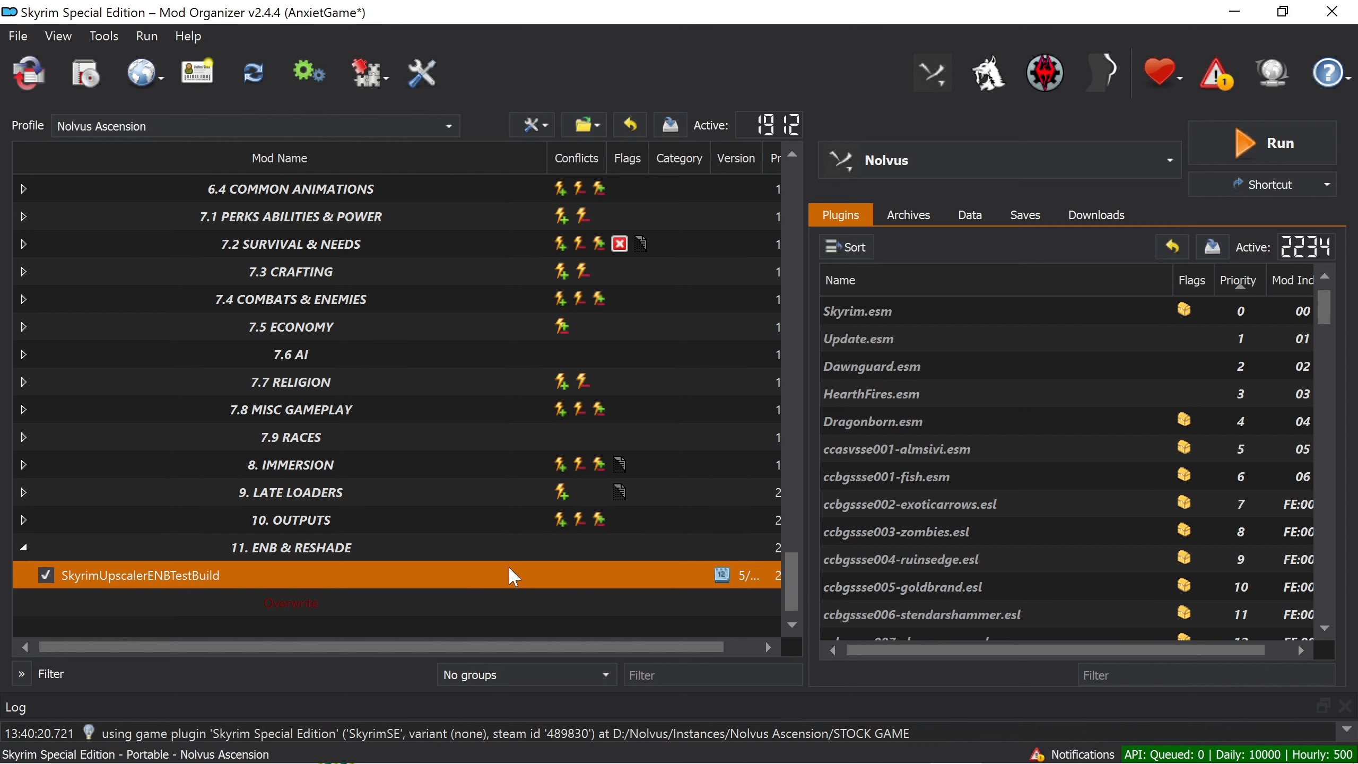